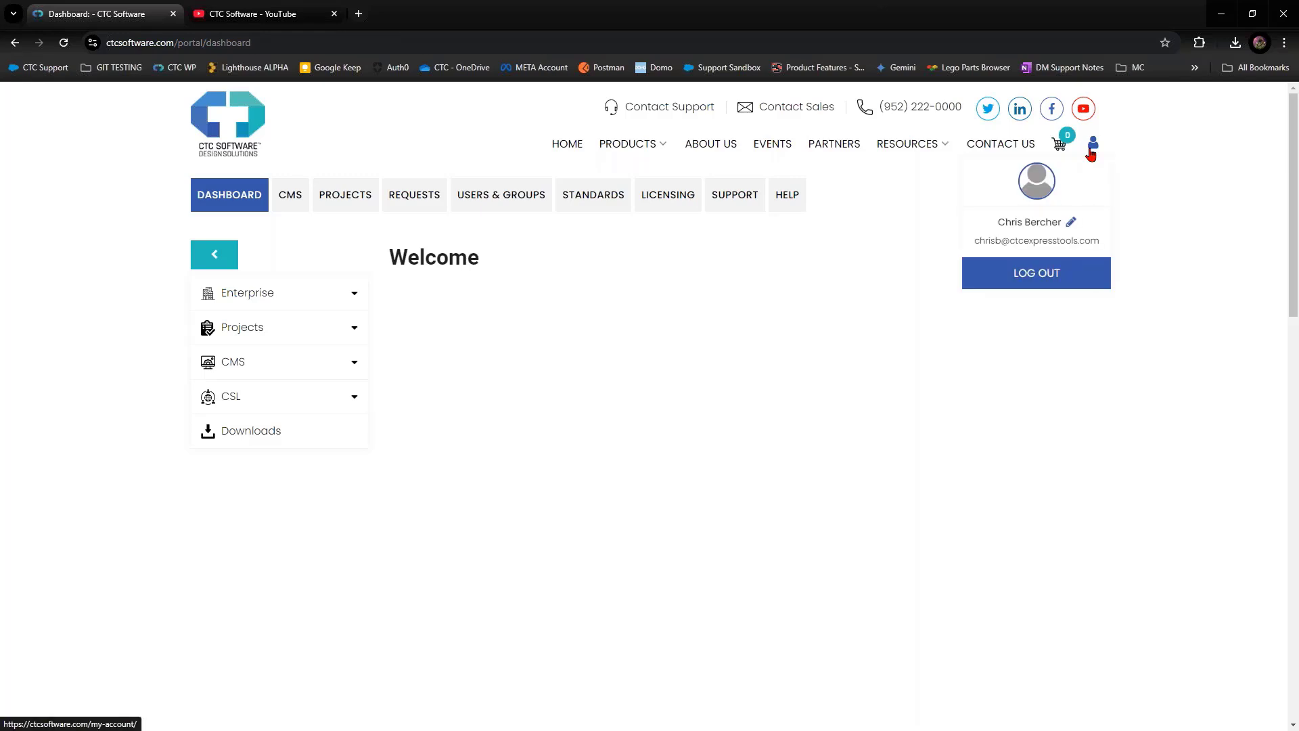
View the software downloads page in the CTC portal and download the configuration file from the Projects settings.
{"action": "mouse_move", "coordinate": [1095, 147]}
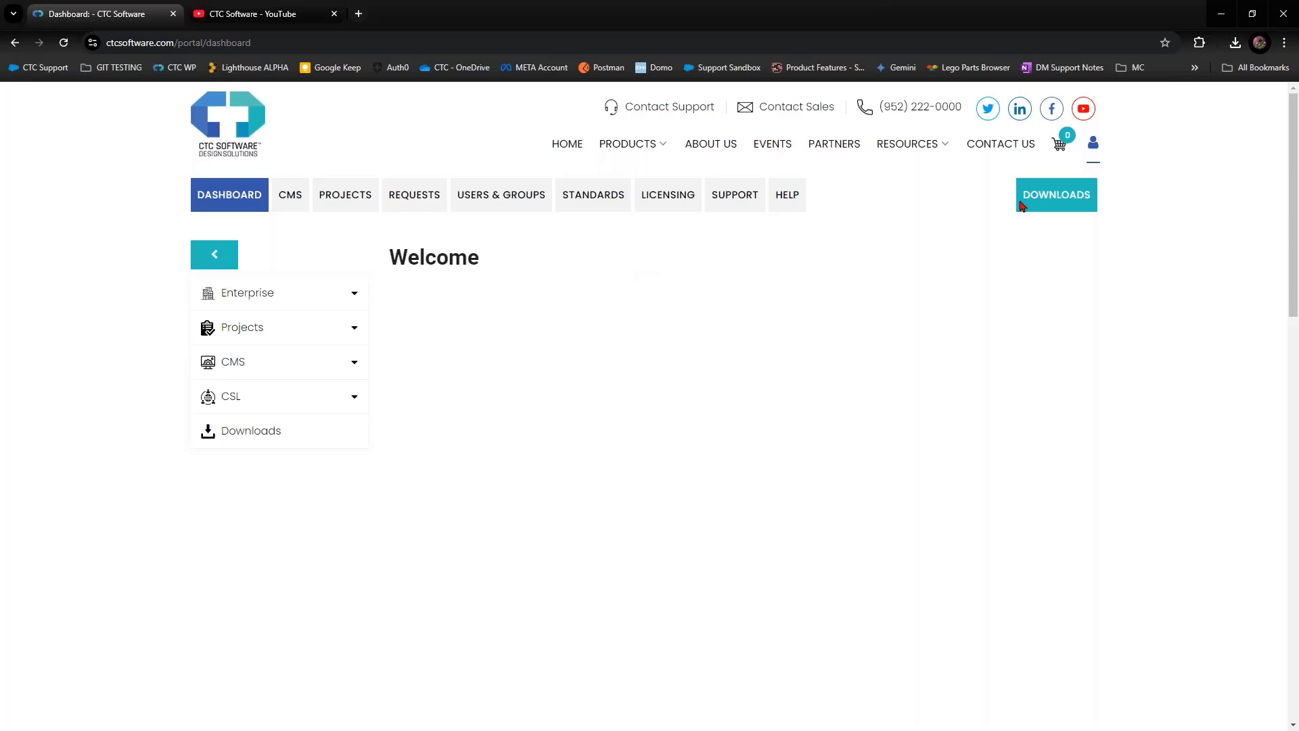
{"action": "left_click", "coordinate": [1060, 200]}
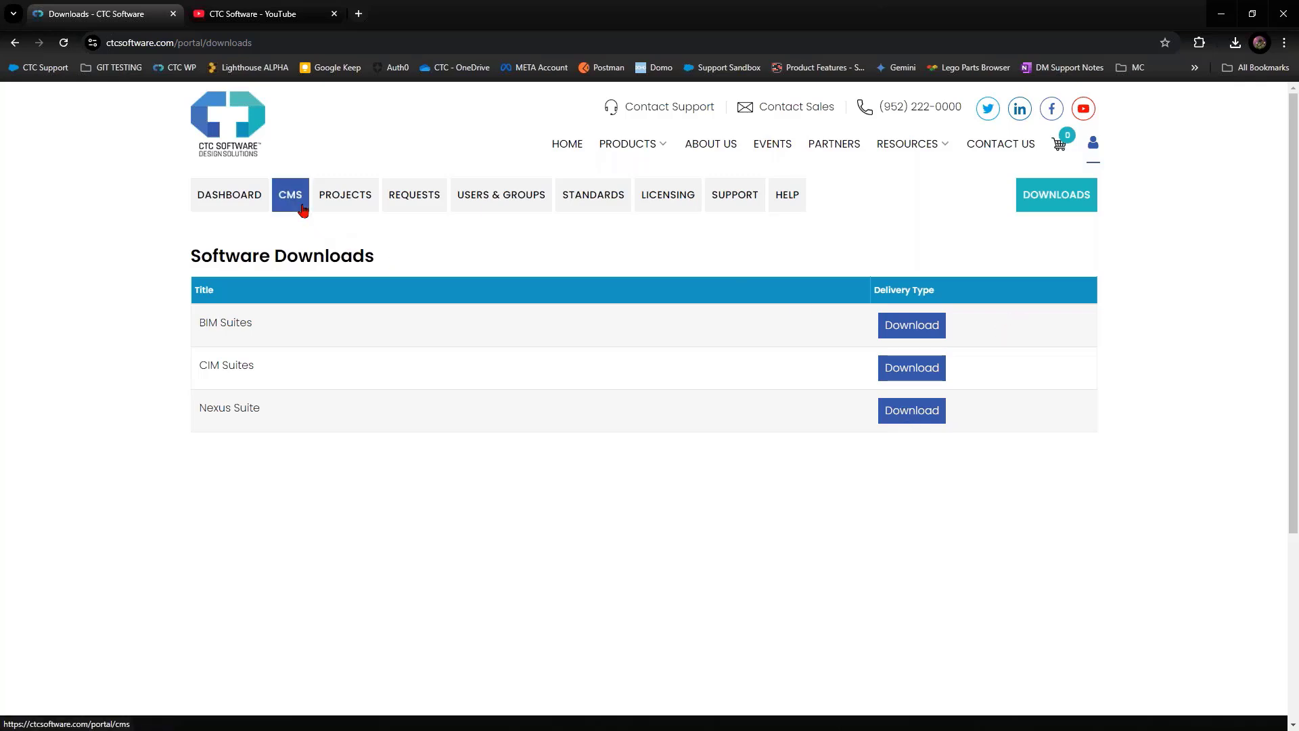
{"action": "left_click", "coordinate": [344, 198]}
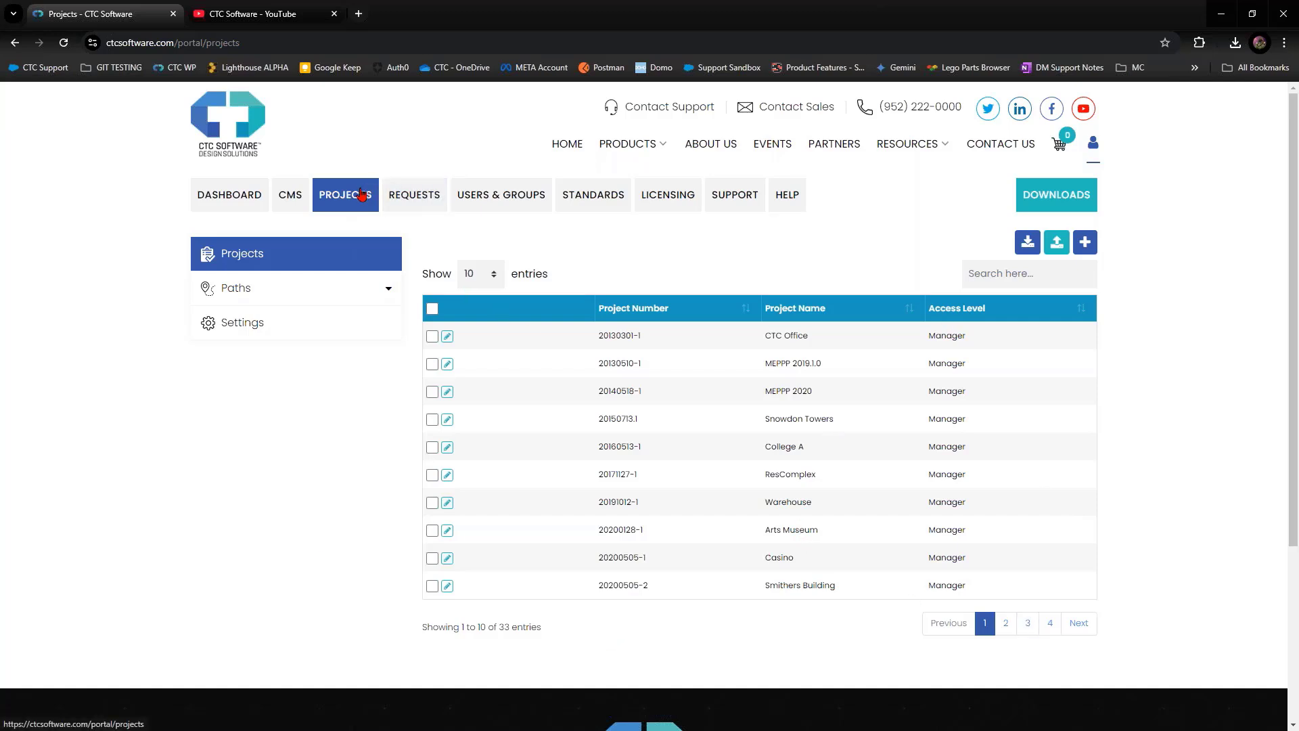
{"action": "left_click", "coordinate": [252, 325]}
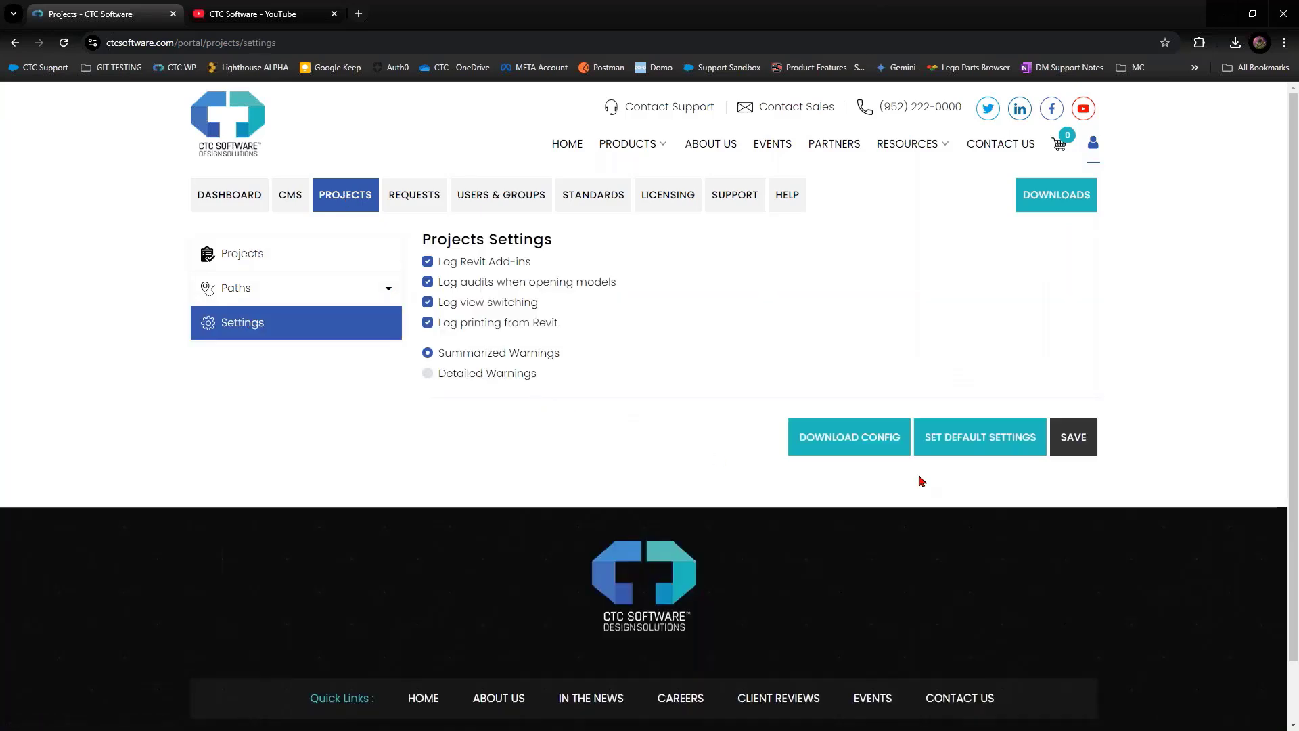
{"action": "left_click", "coordinate": [833, 450]}
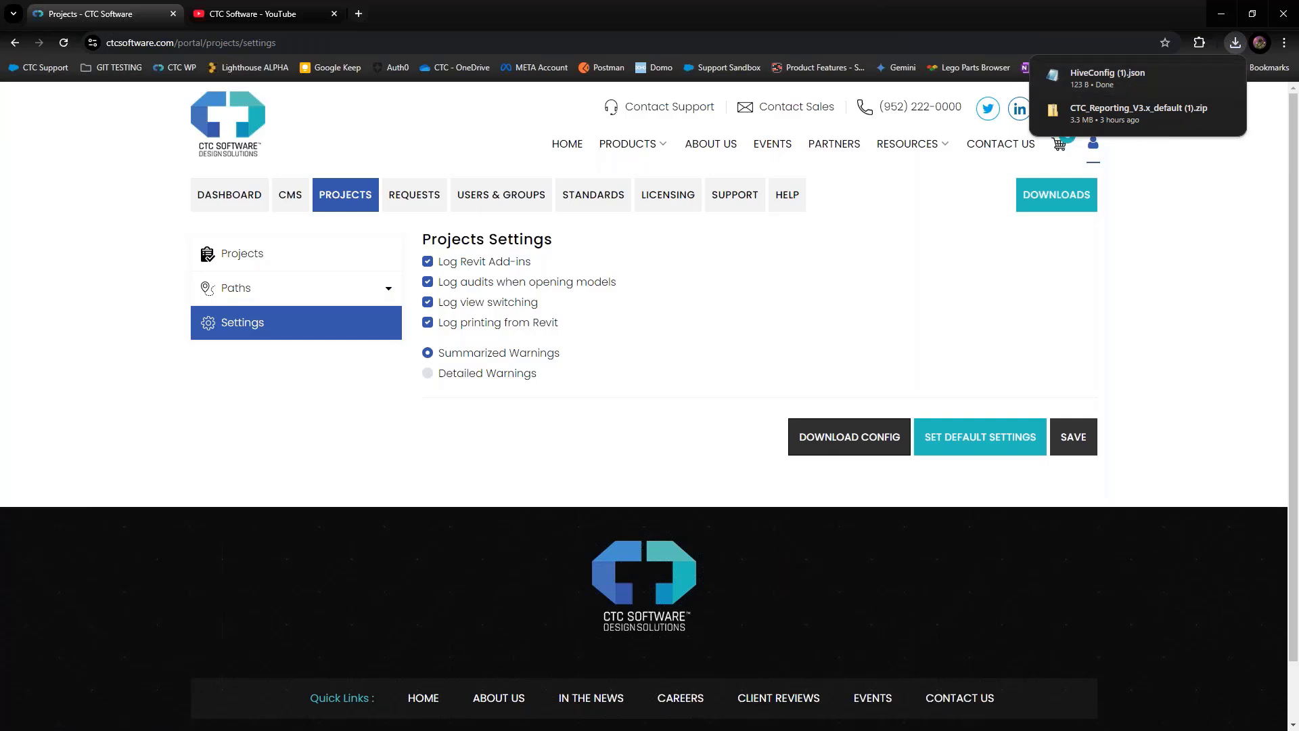
Switch to File Explorer and open the License Settings folder in C:\Users\Public\CTC Software.
{"action": "key", "text": "super+e"}
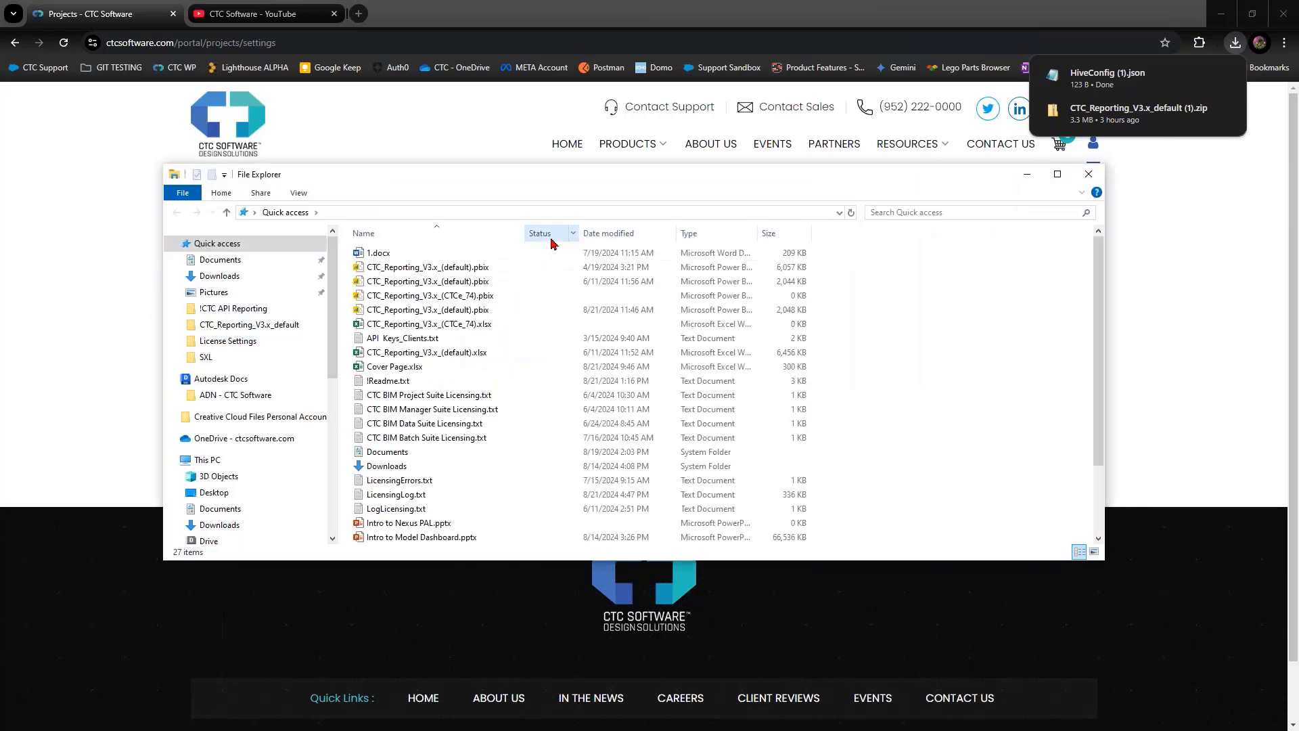
{"action": "left_click", "coordinate": [205, 463]}
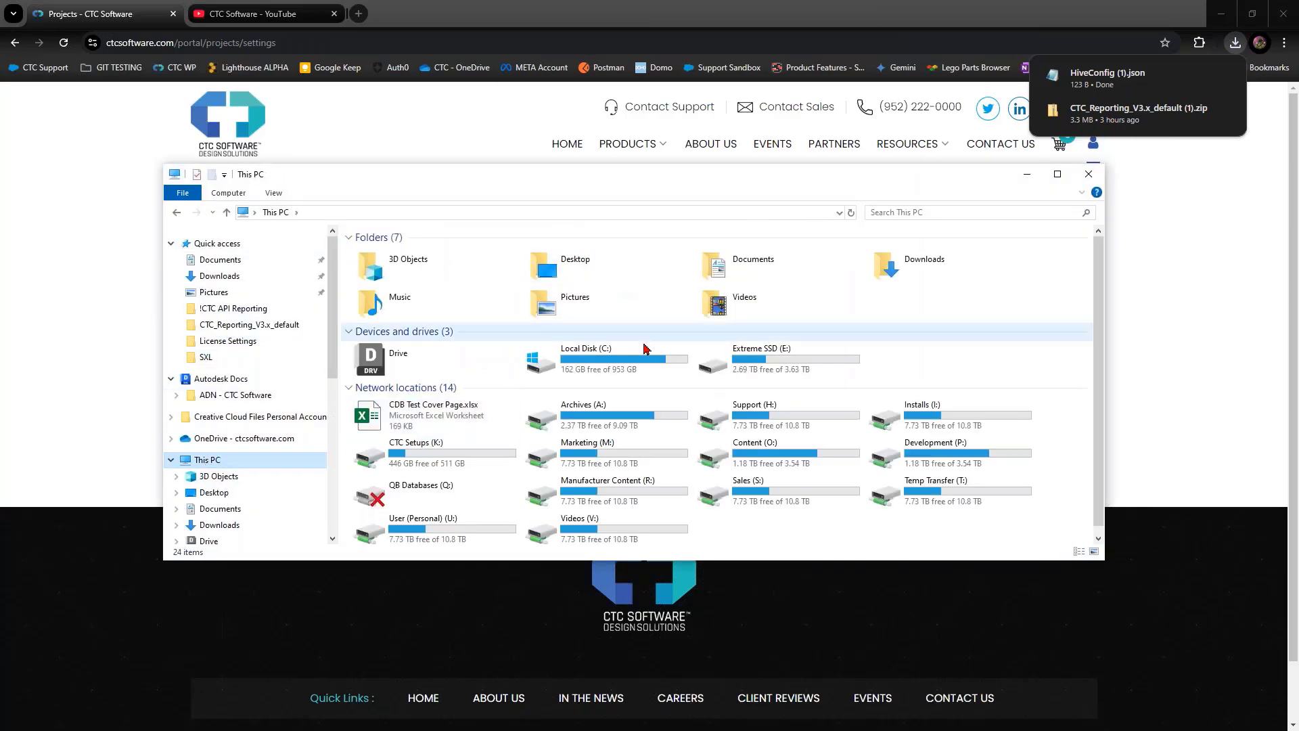
{"action": "double_click", "coordinate": [603, 355]}
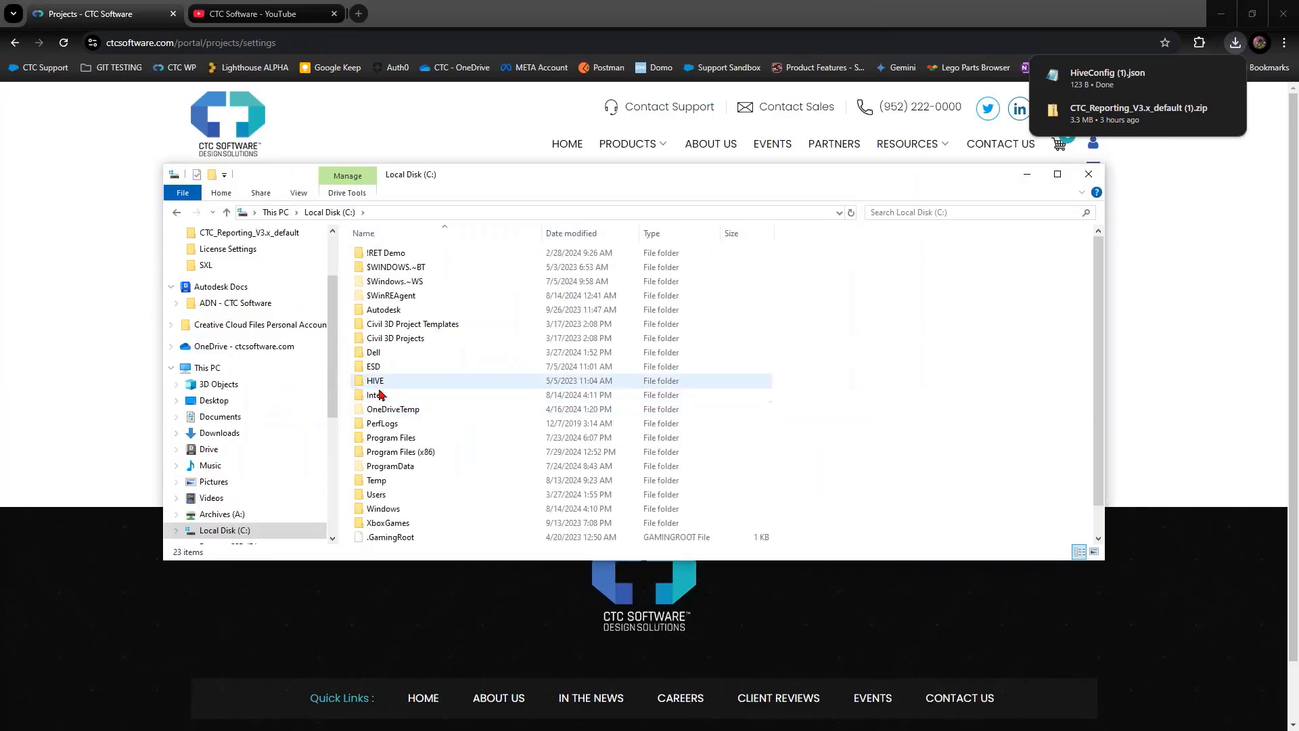
{"action": "double_click", "coordinate": [376, 494]}
{"action": "double_click", "coordinate": [383, 311]}
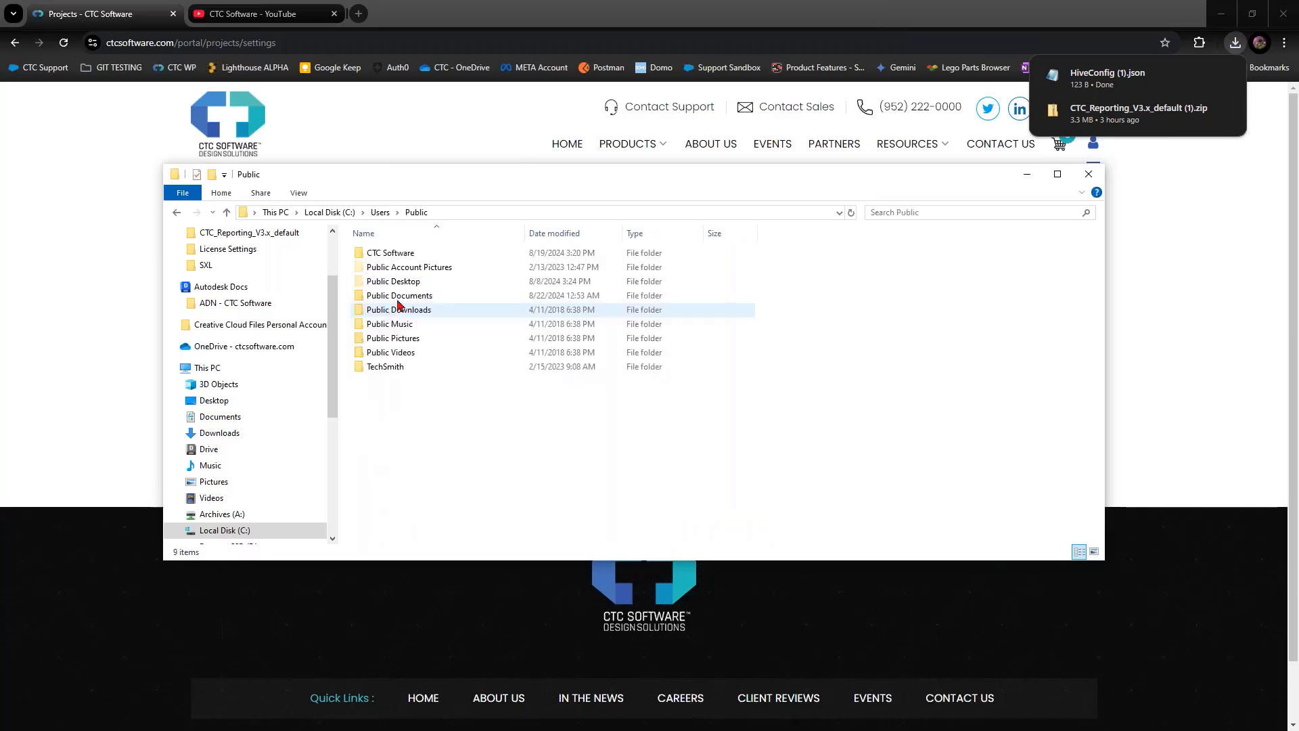
{"action": "left_click", "coordinate": [396, 254]}
{"action": "double_click", "coordinate": [398, 262]}
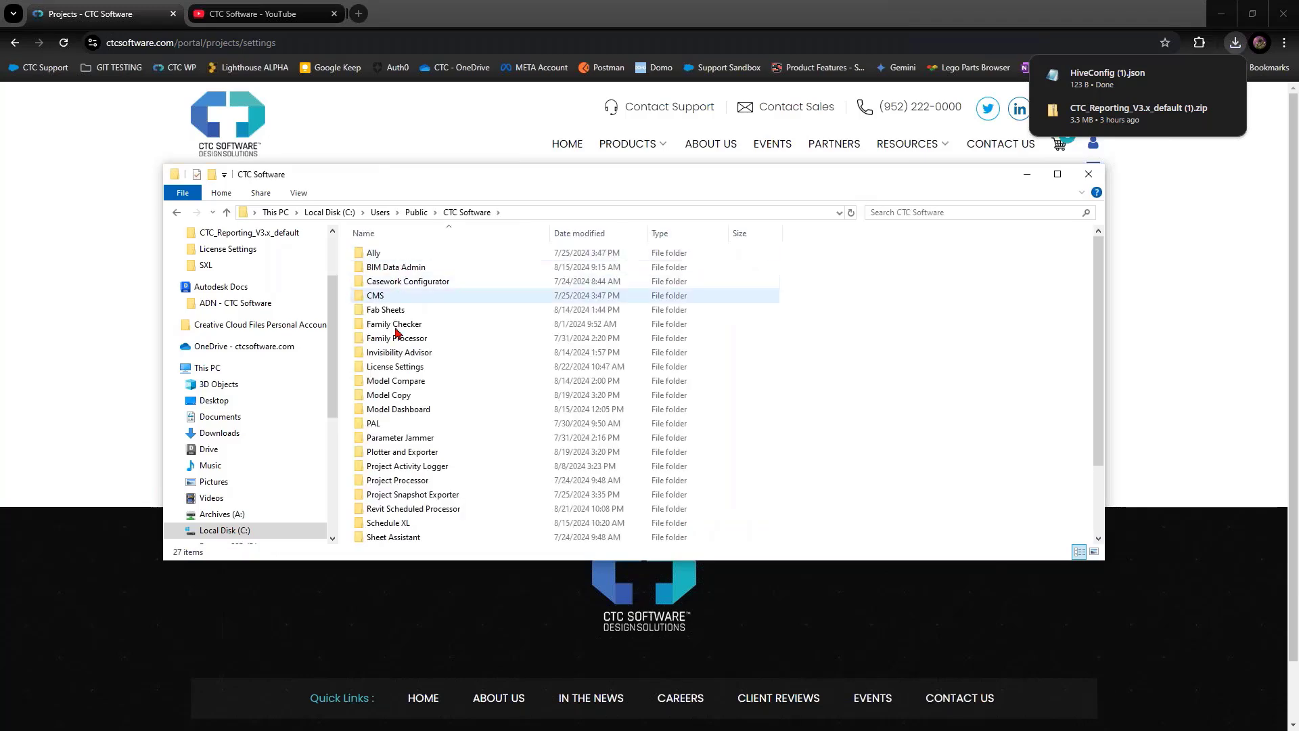
{"action": "left_click", "coordinate": [398, 372]}
{"action": "double_click", "coordinate": [396, 369]}
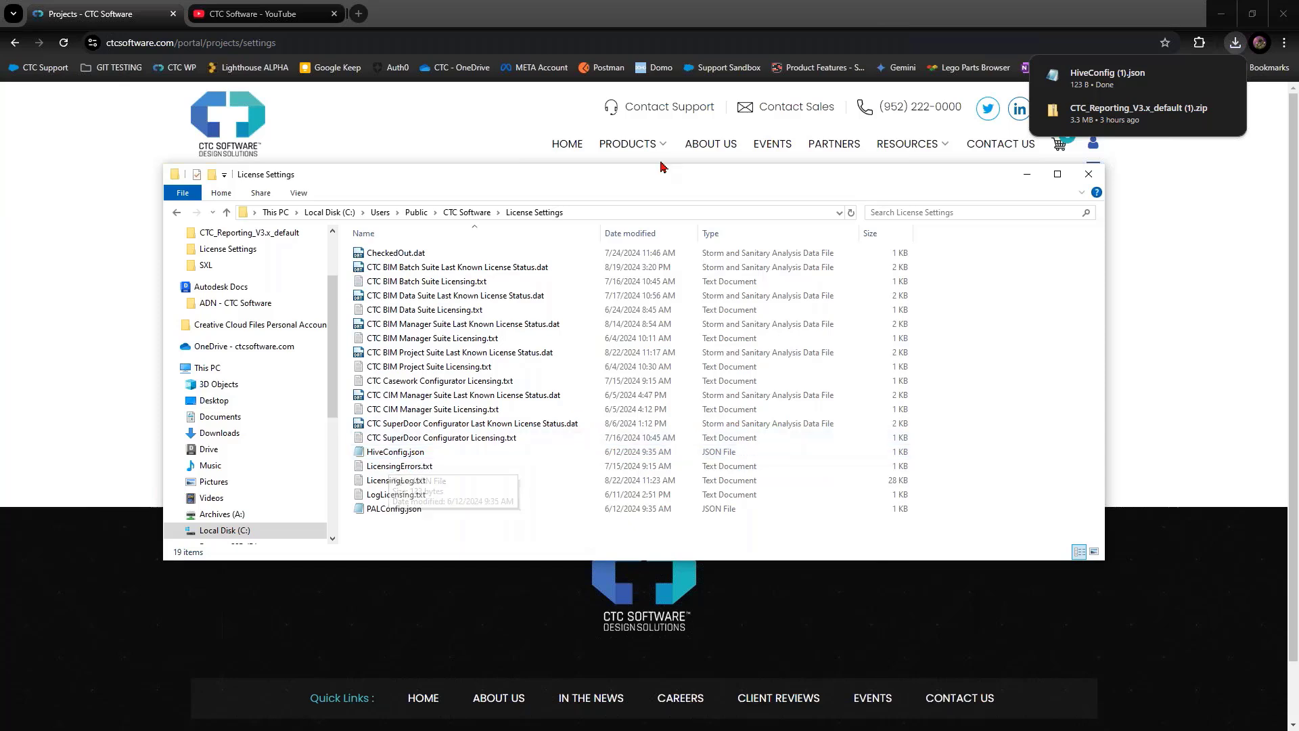
{"action": "left_click_drag", "start_coordinate": [776, 189], "coordinate": [768, 193]}
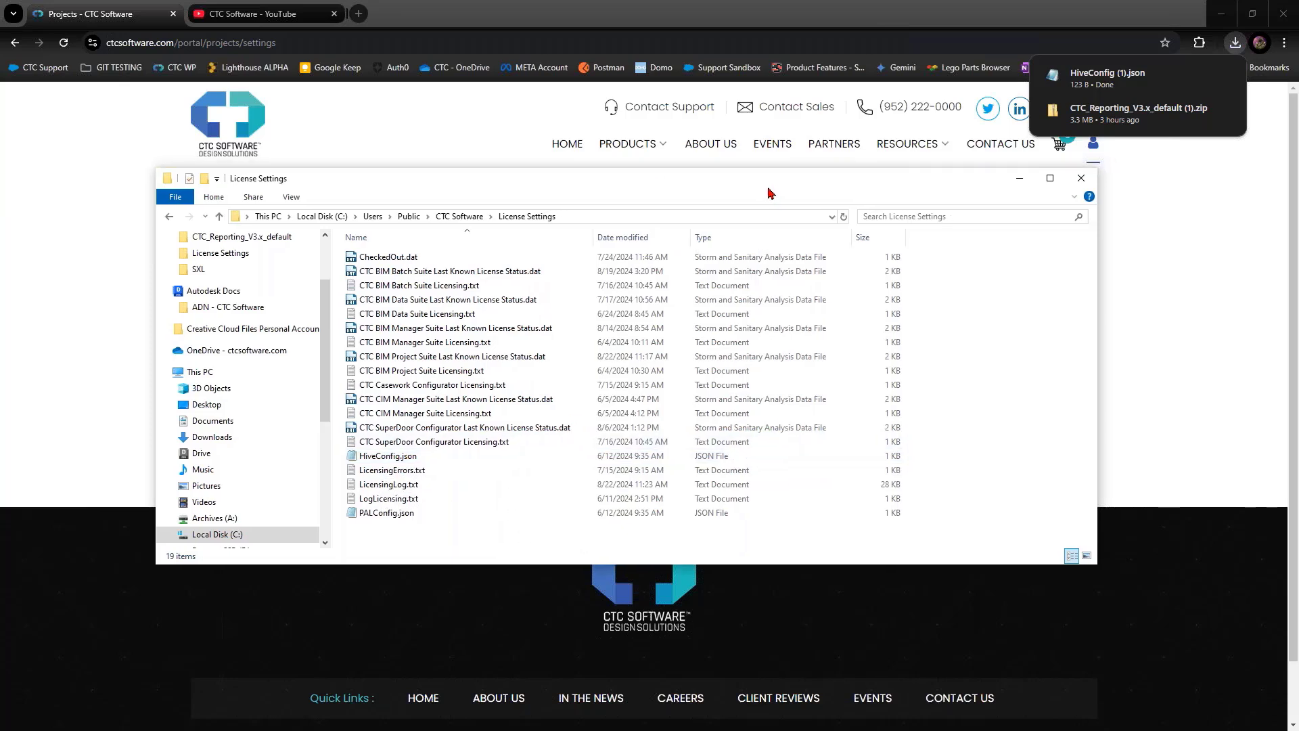
Open the AppData\Local\CTC Software\PALQueue\Cloud folder in the current user's profile and move its window aside.
{"action": "left_click", "coordinate": [618, 24]}
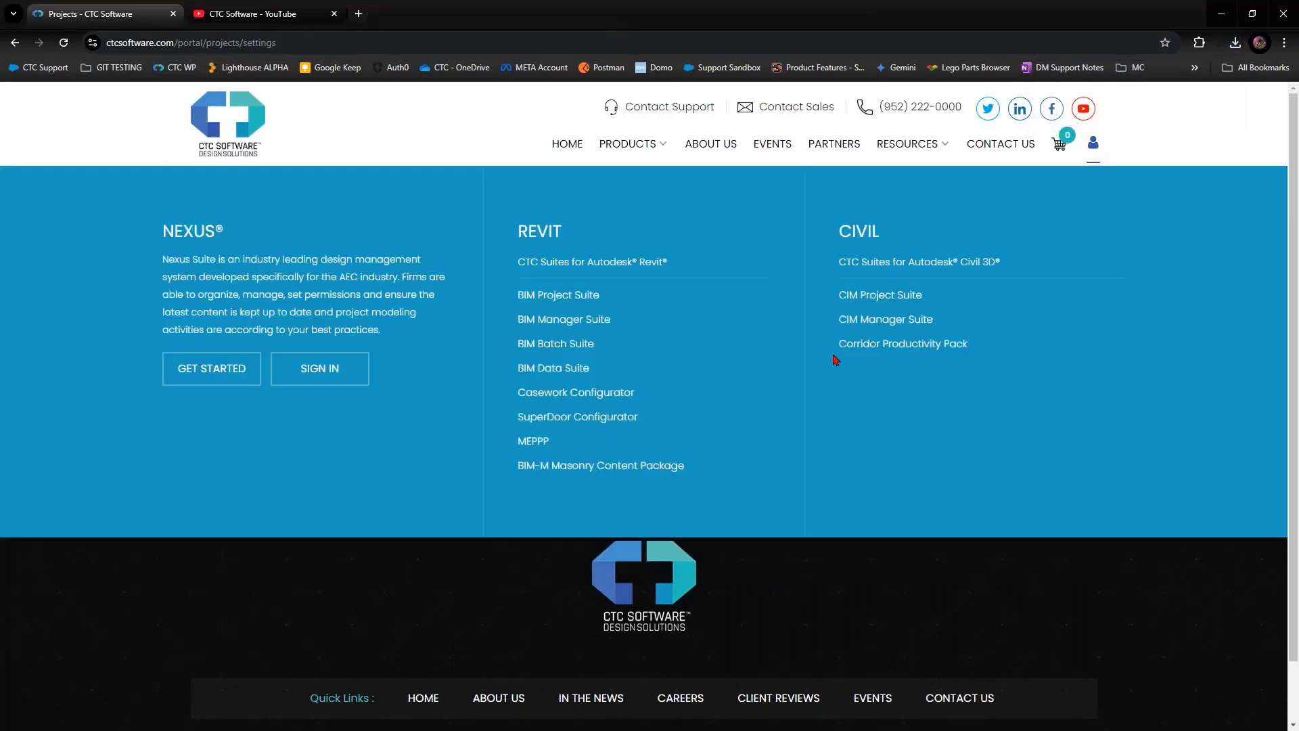
{"action": "key", "text": "alt+Tab"}
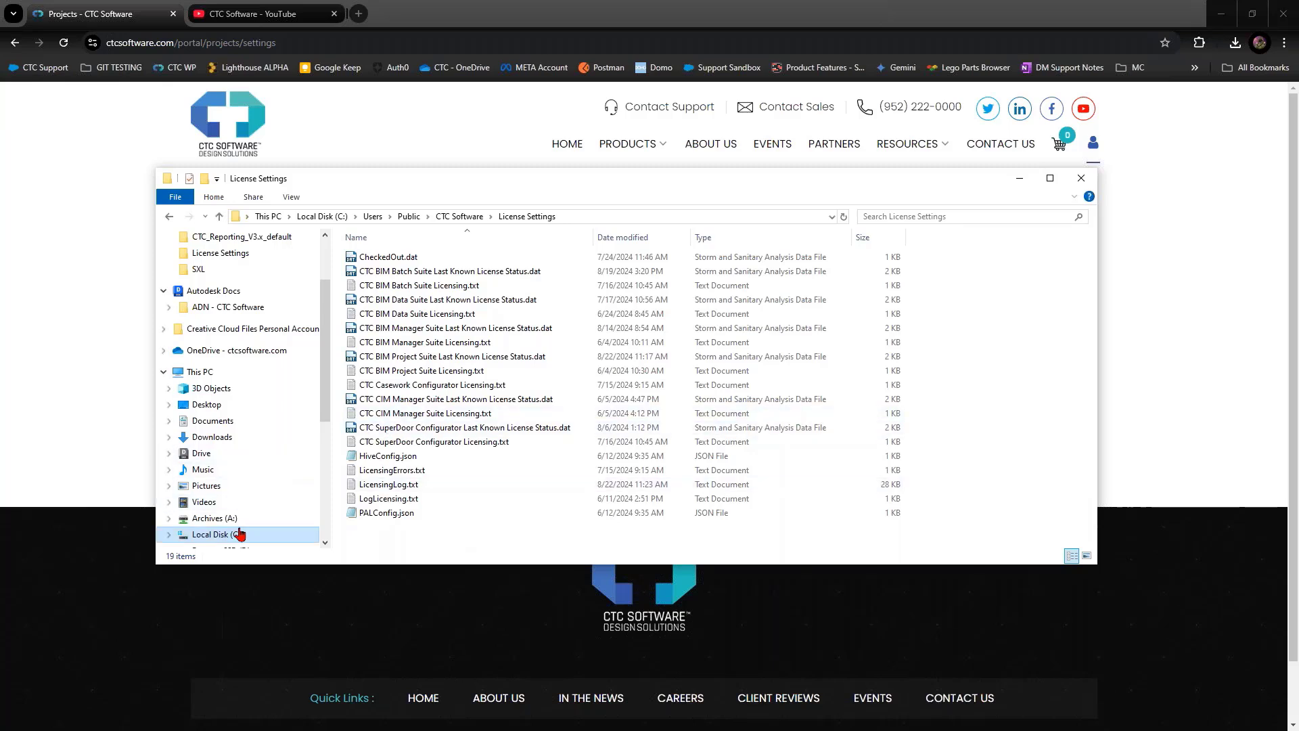
{"action": "left_click", "coordinate": [372, 216]}
{"action": "left_click", "coordinate": [374, 260]}
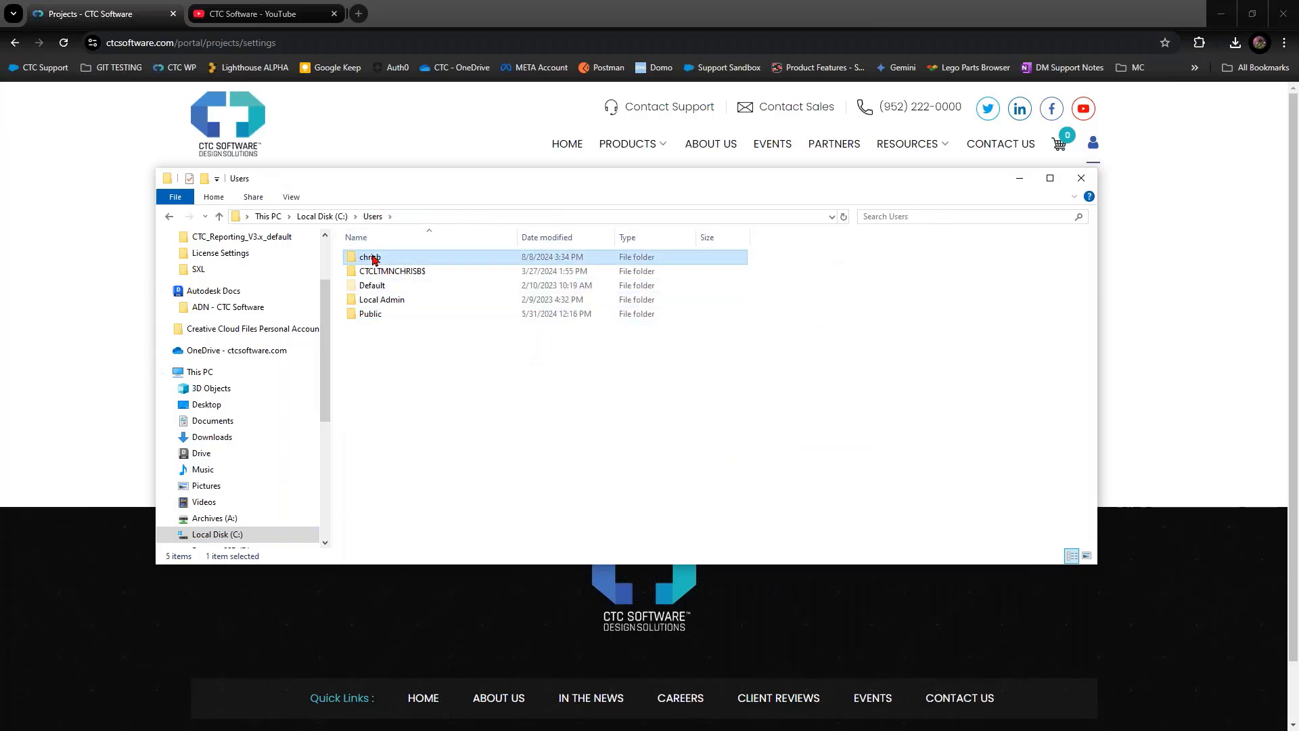
{"action": "double_click", "coordinate": [373, 259]}
{"action": "double_click", "coordinate": [375, 287]}
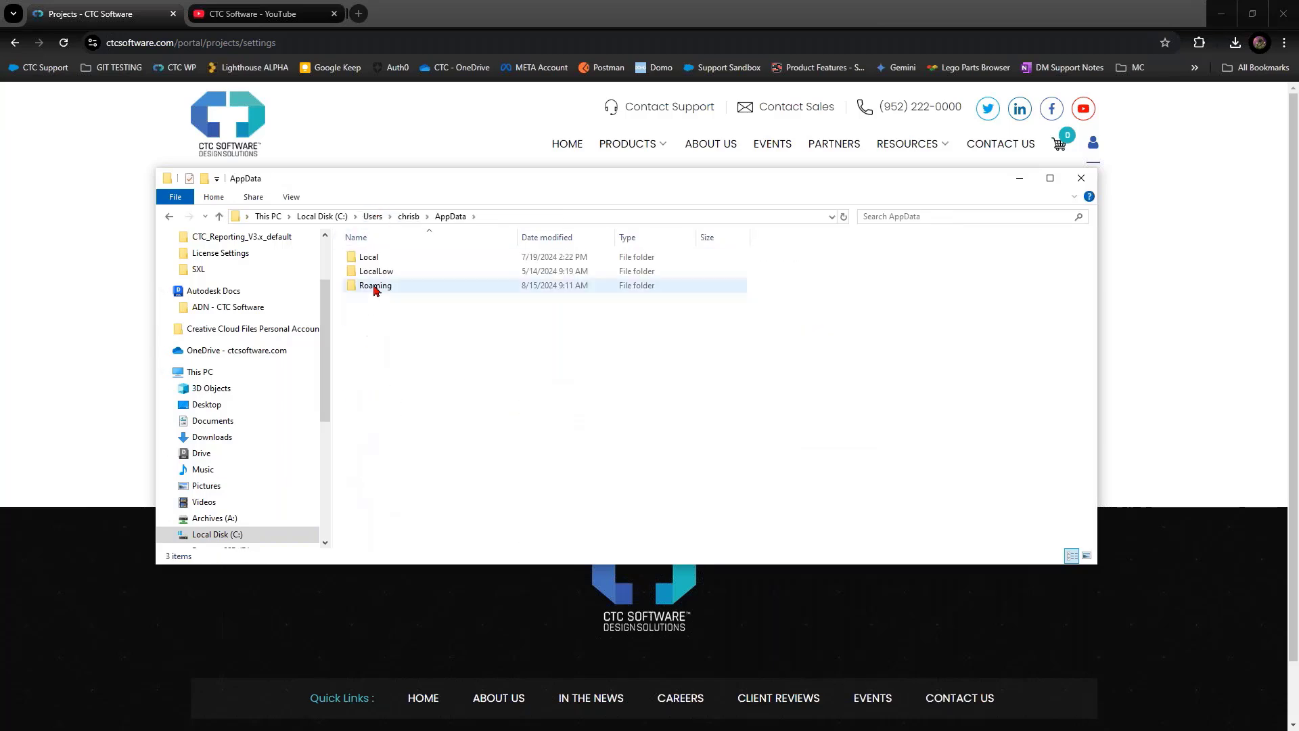
{"action": "double_click", "coordinate": [369, 258]}
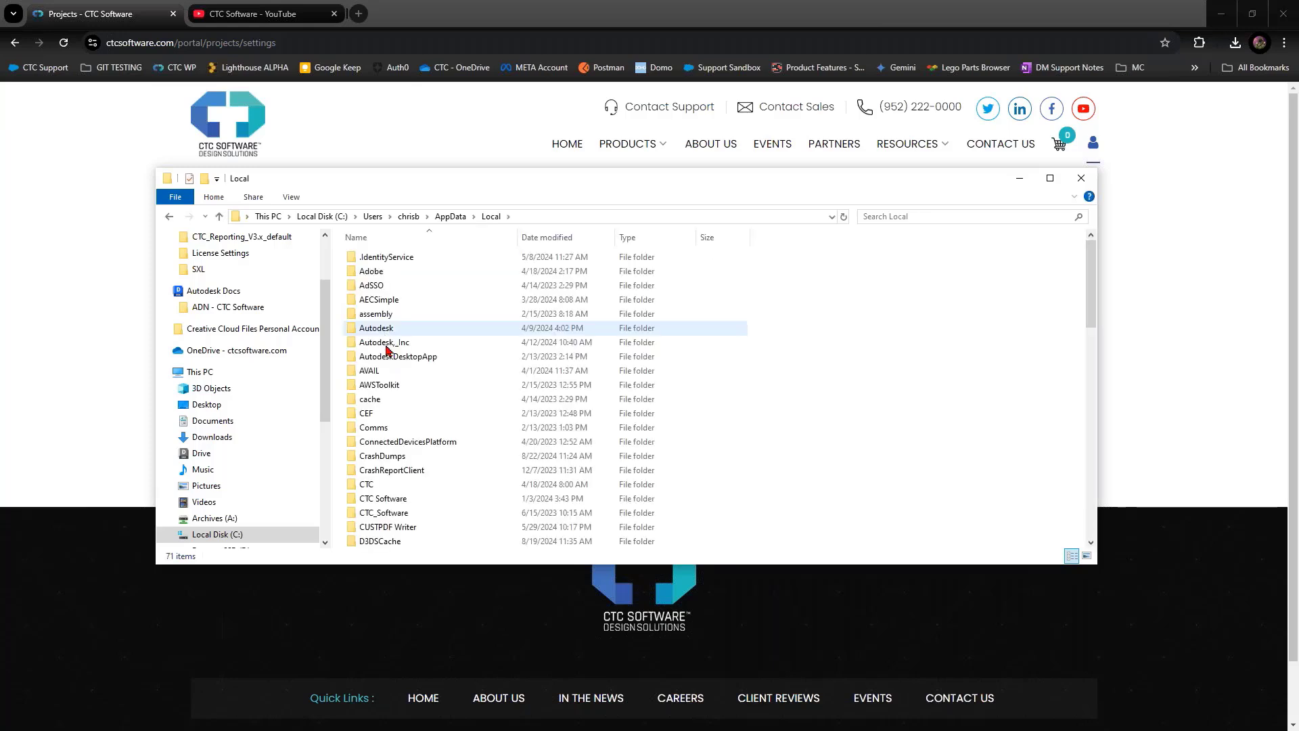
{"action": "double_click", "coordinate": [385, 500]}
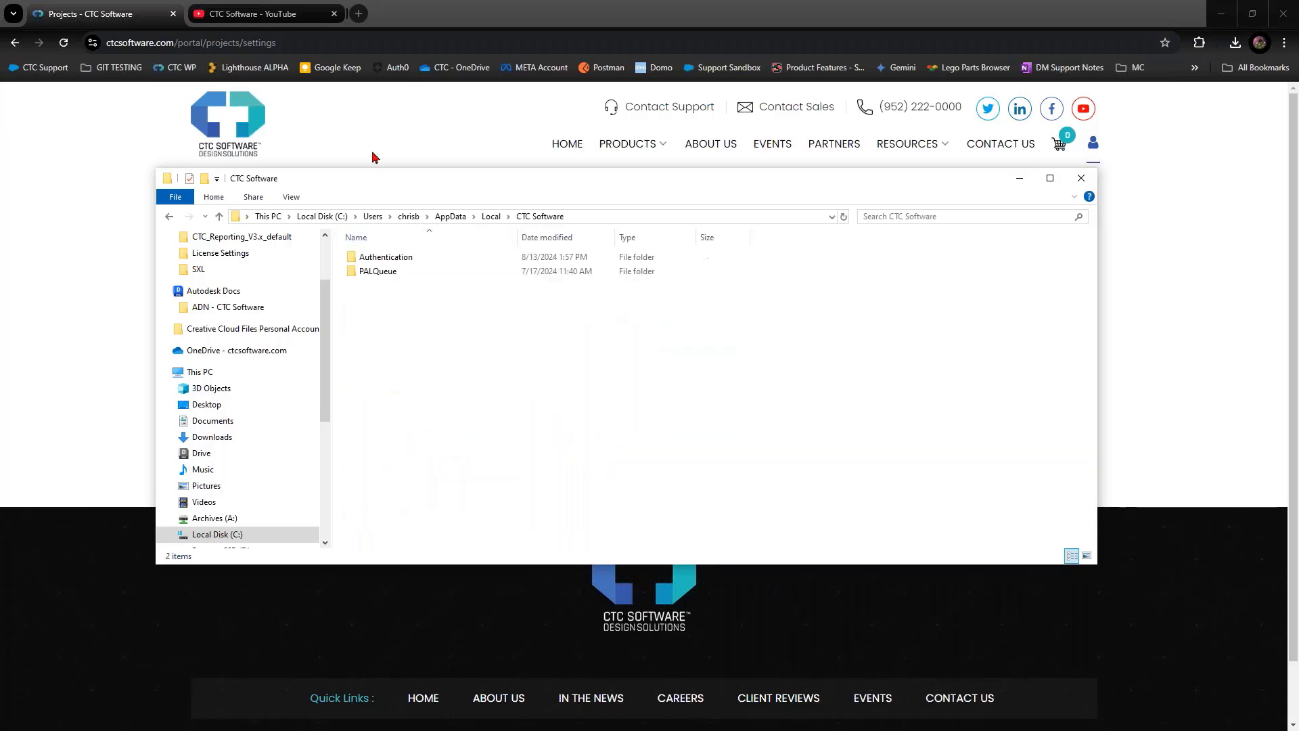
{"action": "double_click", "coordinate": [391, 272]}
{"action": "double_click", "coordinate": [393, 260]}
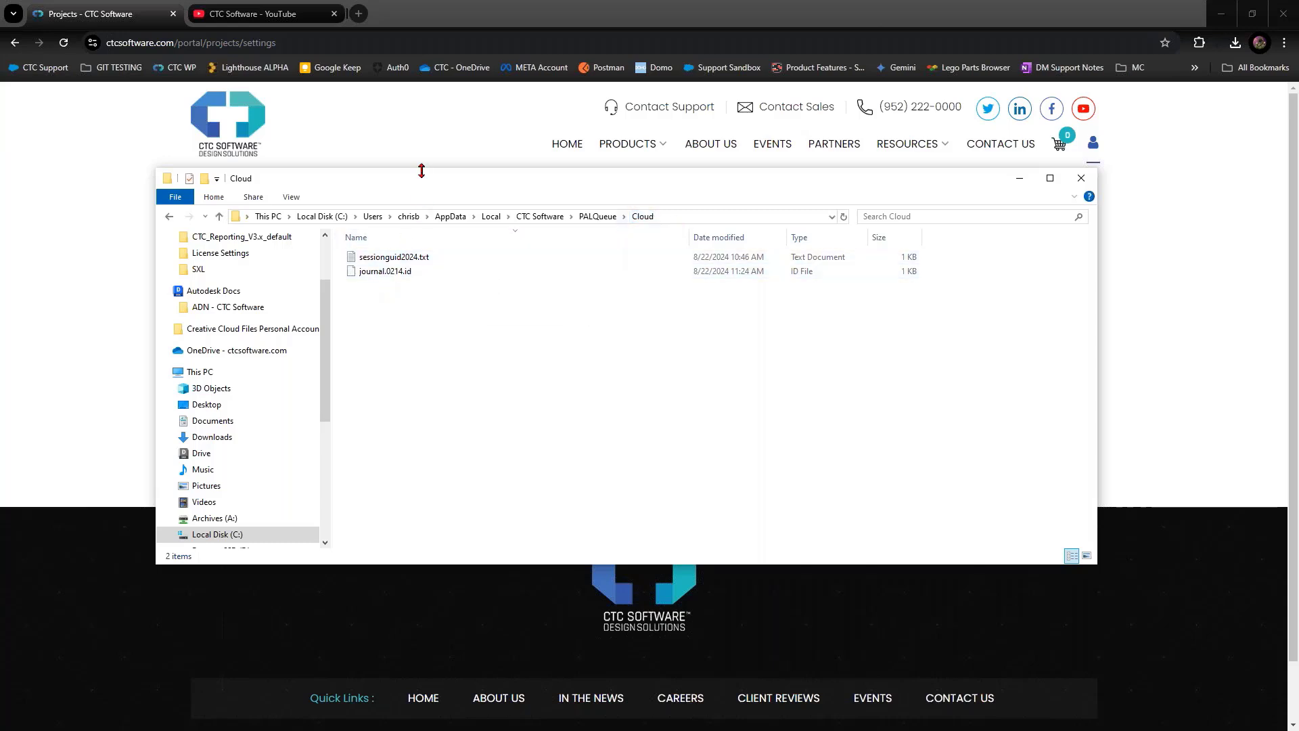
{"action": "left_click_drag", "start_coordinate": [423, 181], "coordinate": [700, 237]}
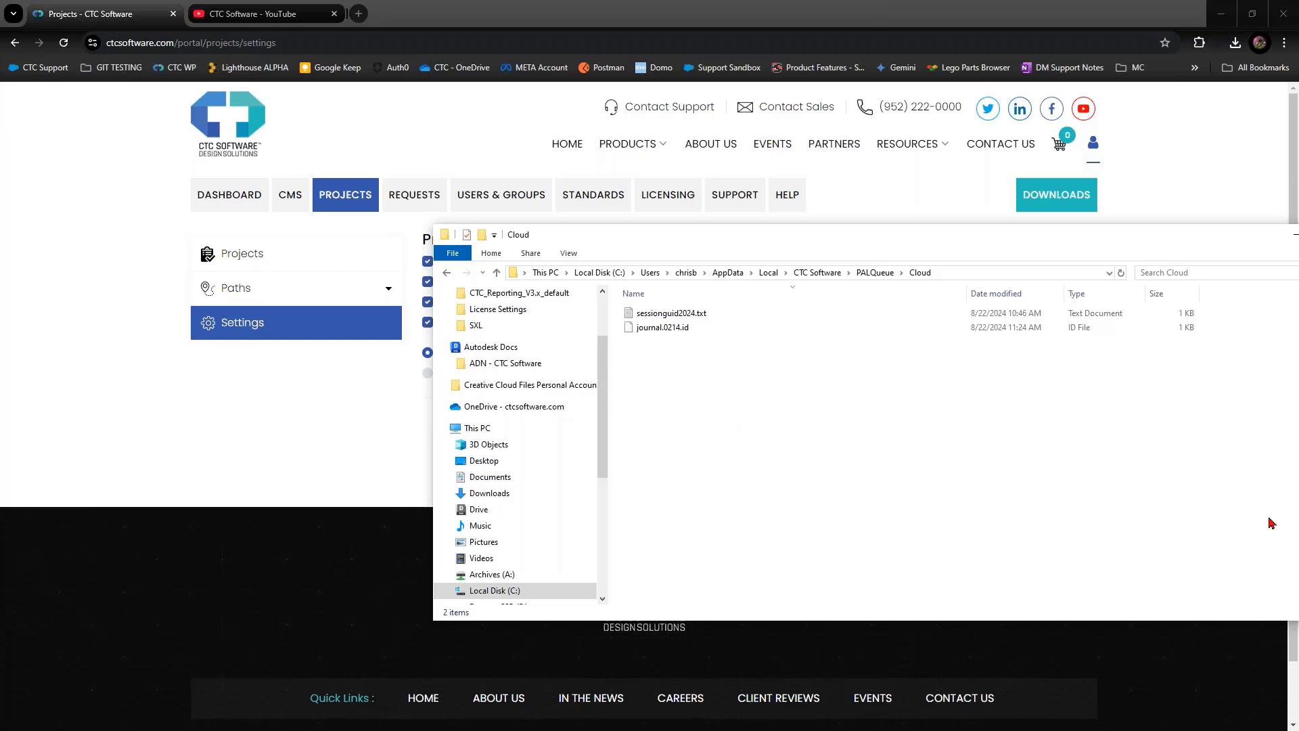
Switch to Revit, synchronize the Snowdon Towers Sample Architectural model with central, and watch the Cloud queue folder for log files.
{"action": "left_click", "coordinate": [1292, 314]}
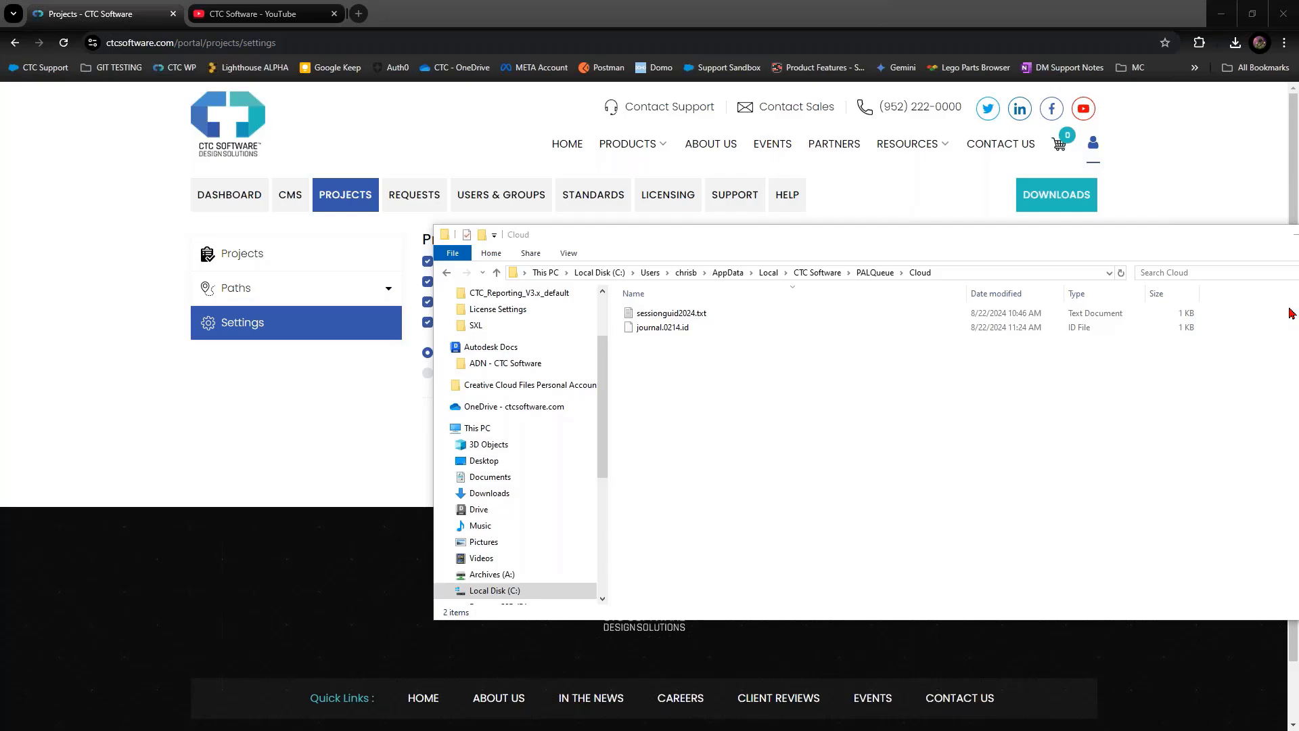
{"action": "key", "text": "alt+Tab"}
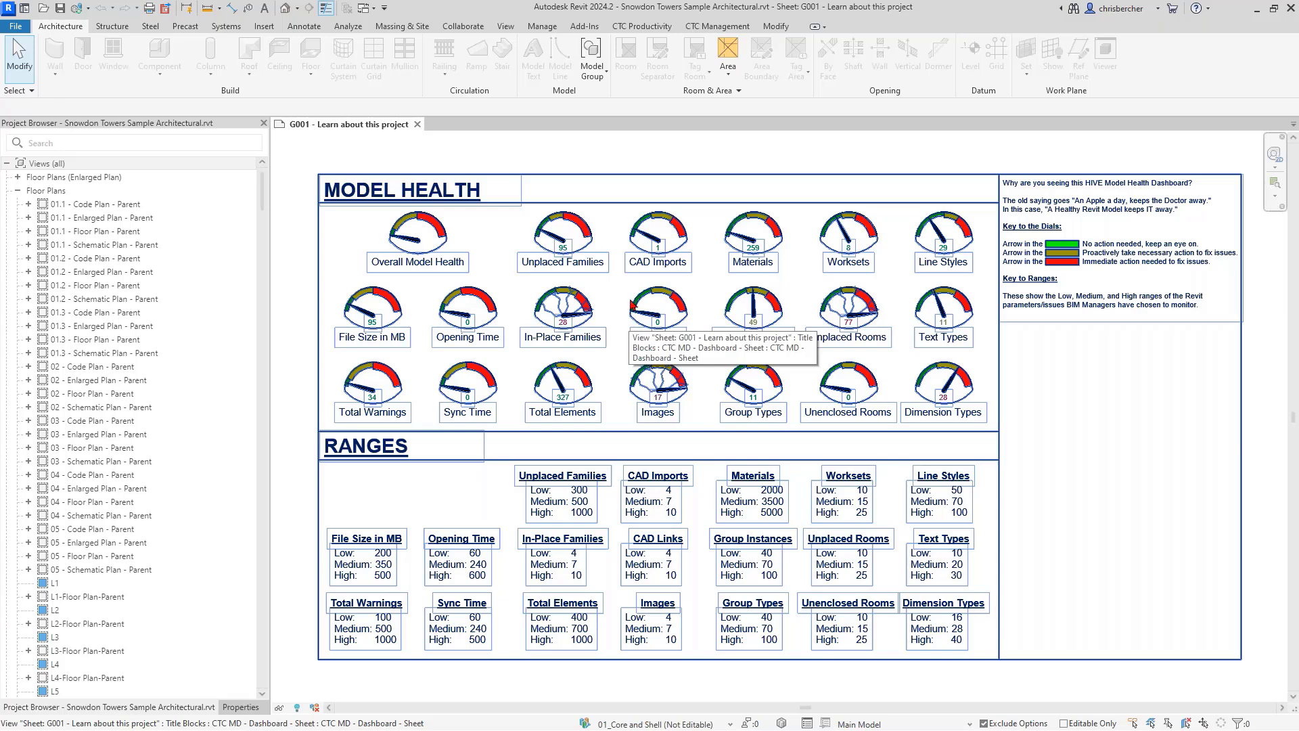
{"action": "left_click", "coordinate": [655, 30]}
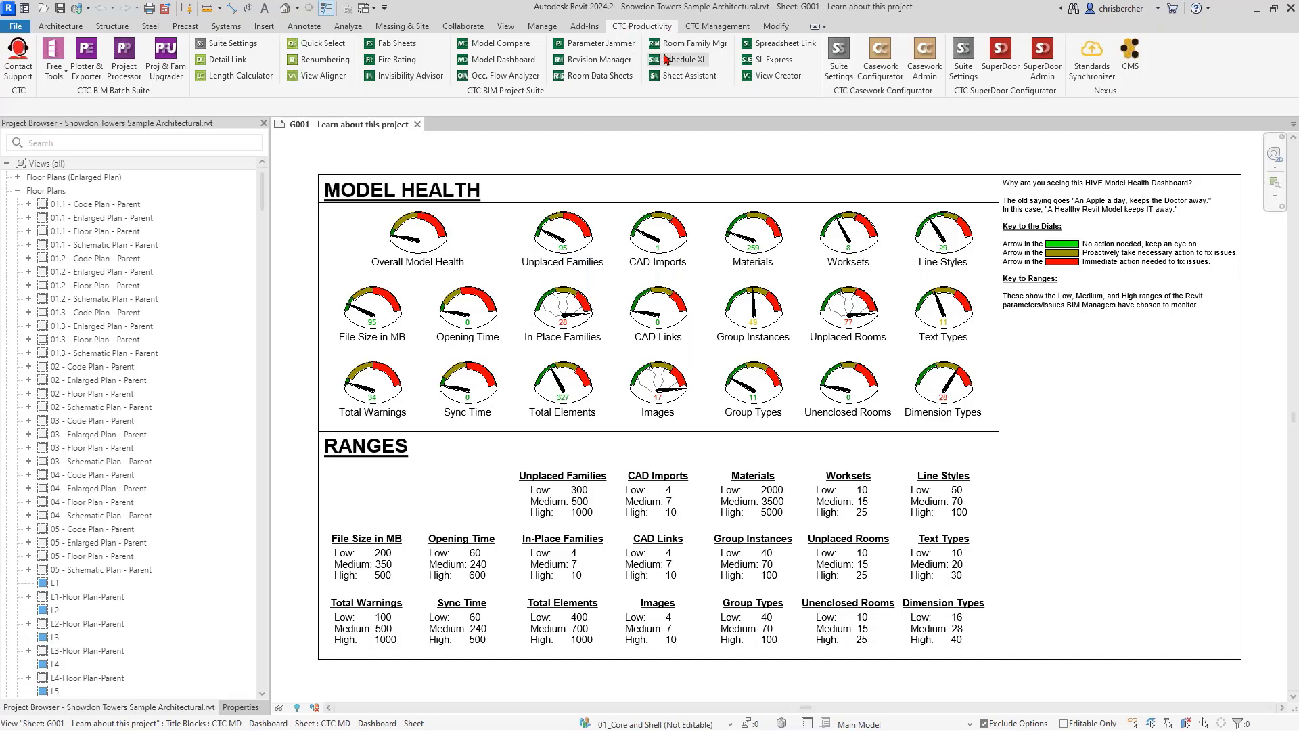
{"action": "left_click", "coordinate": [77, 9]}
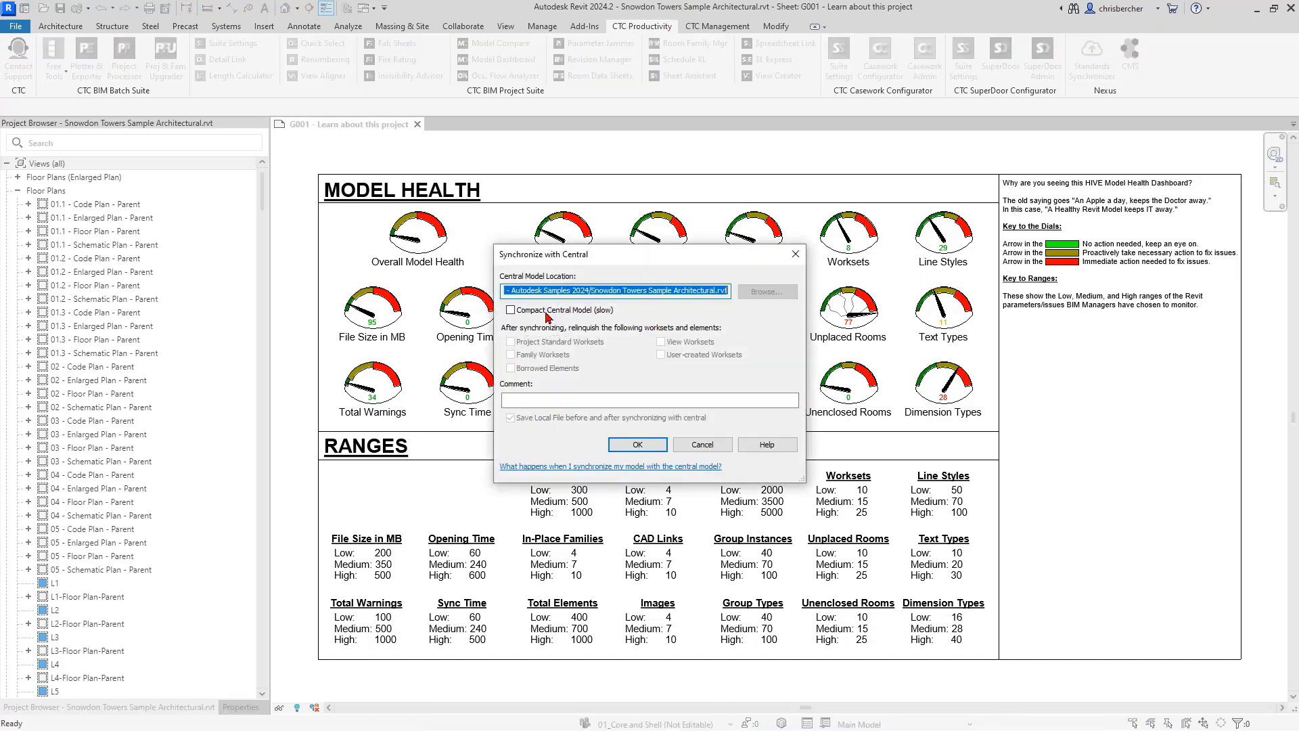
{"action": "left_click", "coordinate": [638, 444]}
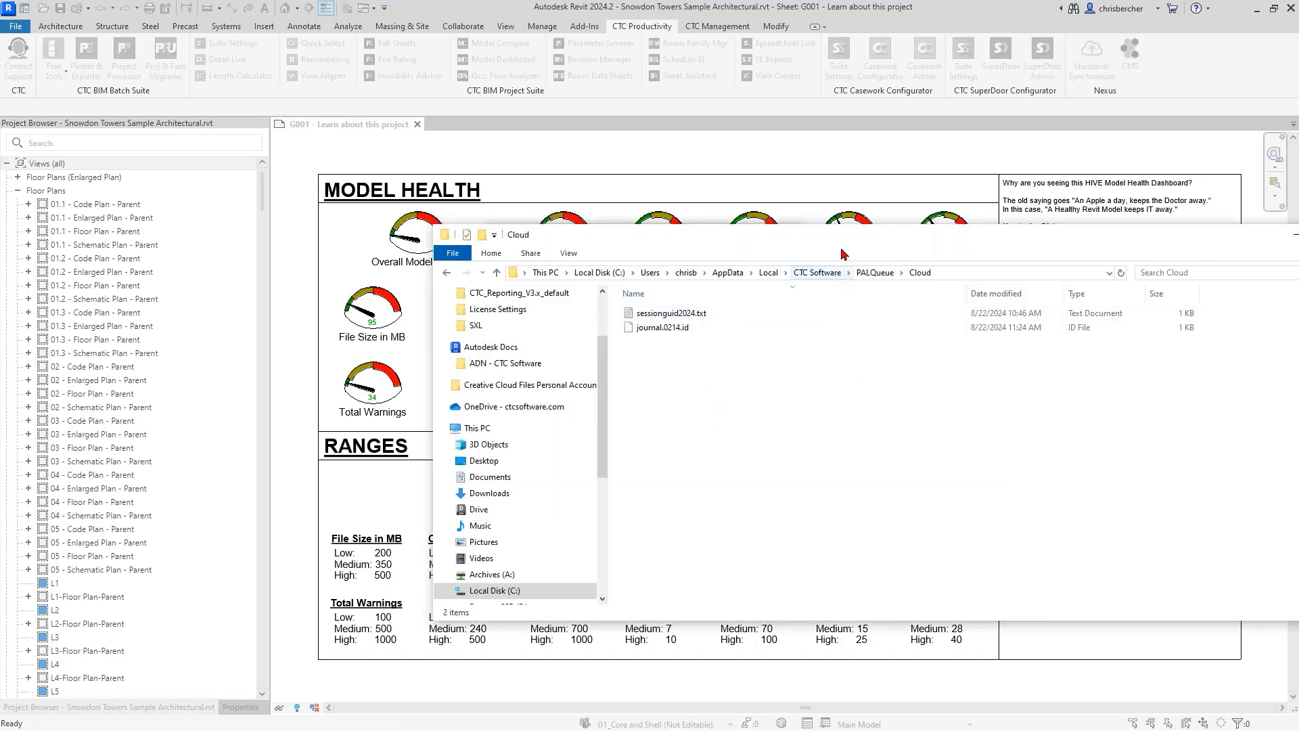
{"action": "left_click_drag", "start_coordinate": [824, 242], "coordinate": [1093, 264]}
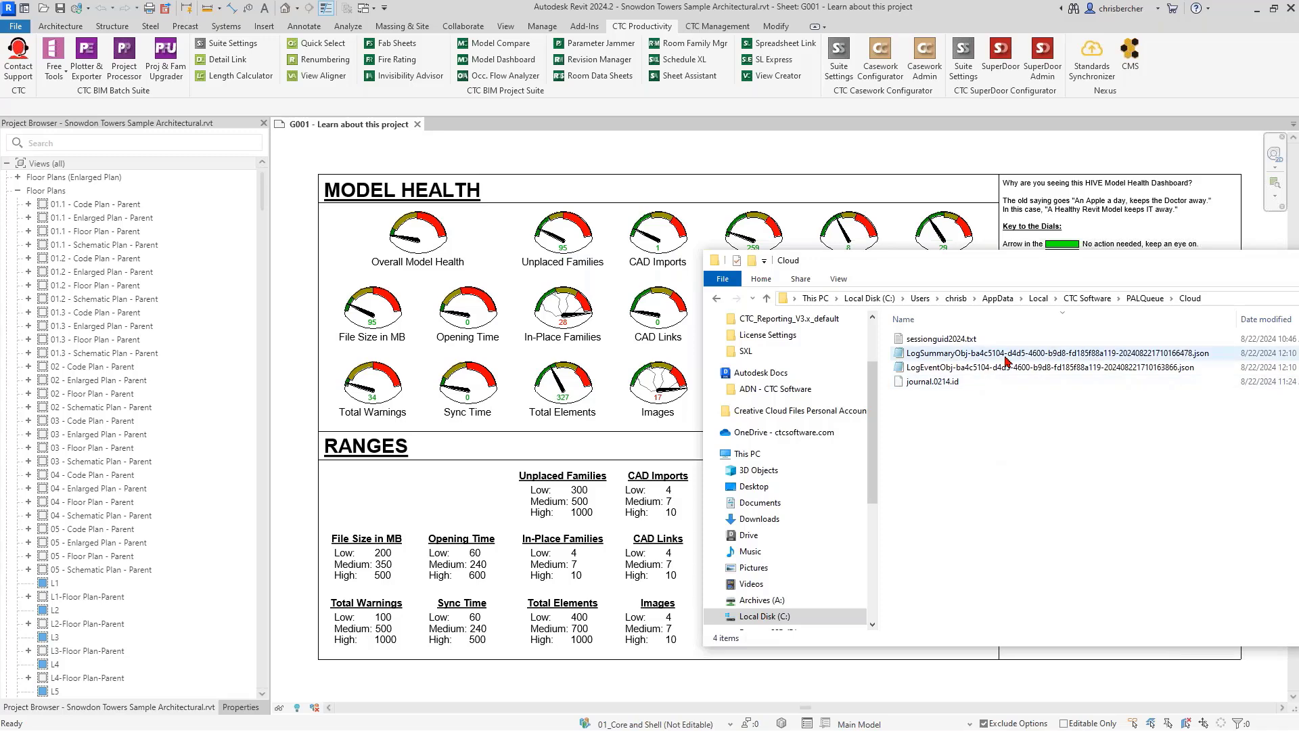
{"action": "left_click_drag", "start_coordinate": [1040, 276], "coordinate": [925, 273]}
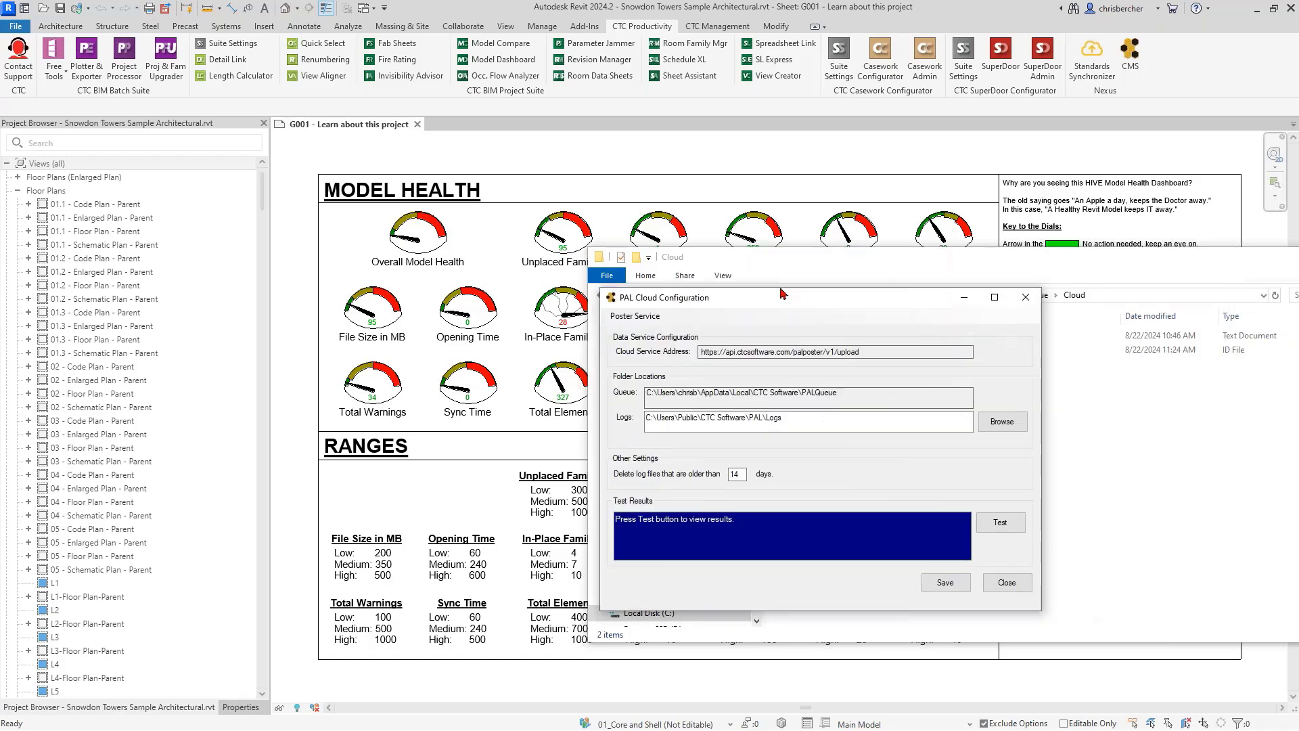
Run the Poster Service test in PAL Cloud Configuration and save the configuration.
{"action": "left_click_drag", "start_coordinate": [783, 295], "coordinate": [691, 217]}
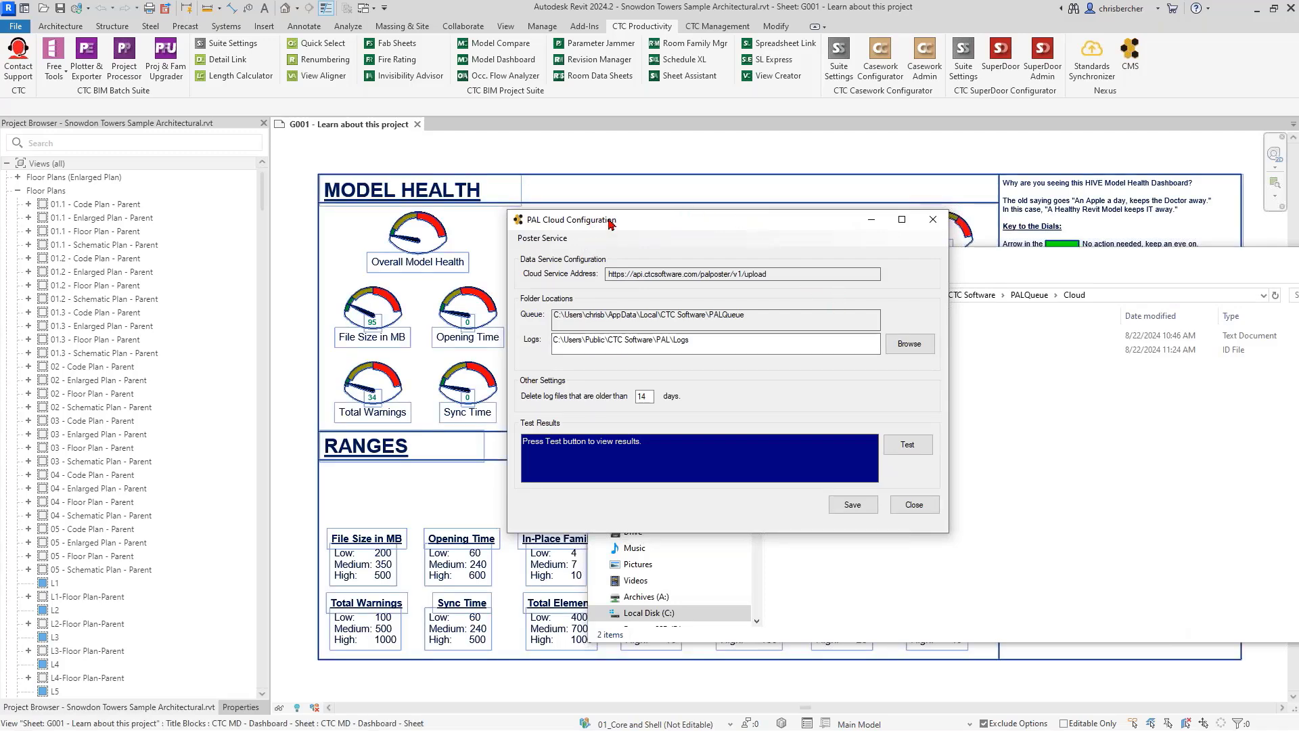
{"action": "left_click_drag", "start_coordinate": [609, 221], "coordinate": [594, 221]}
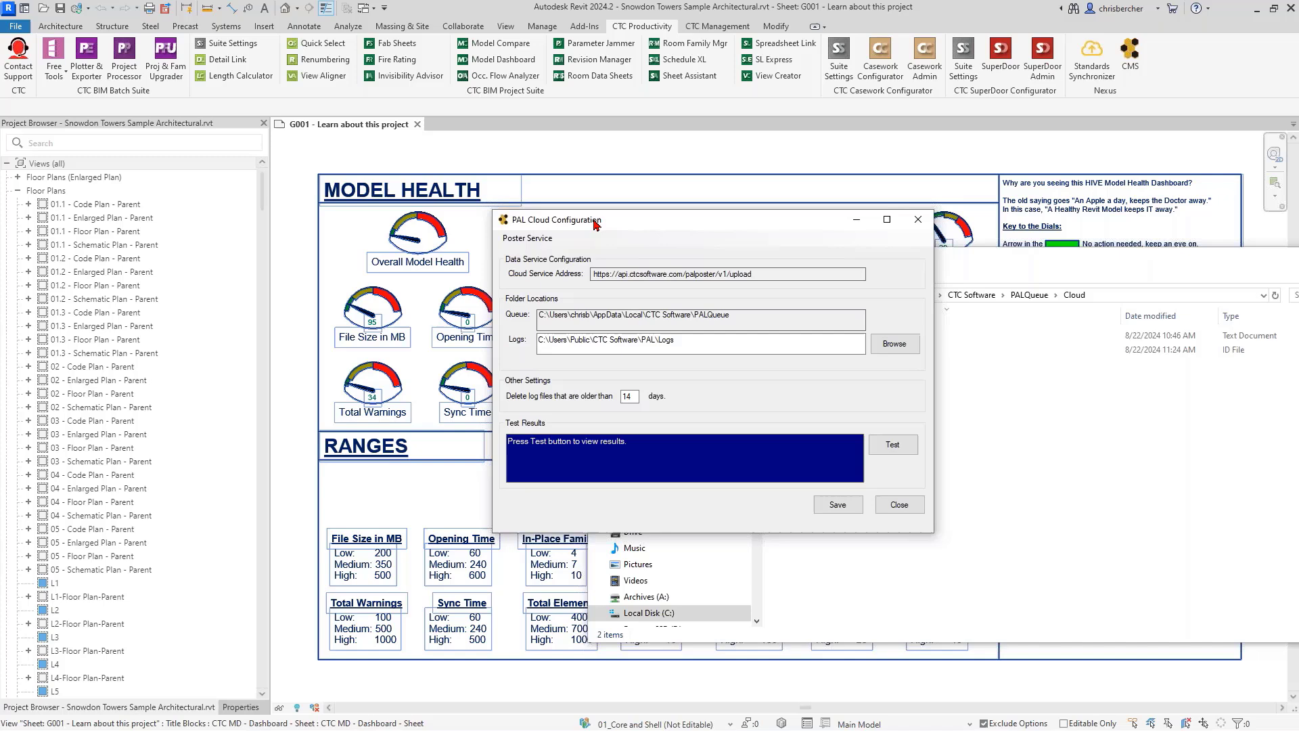
{"action": "left_click", "coordinate": [908, 452]}
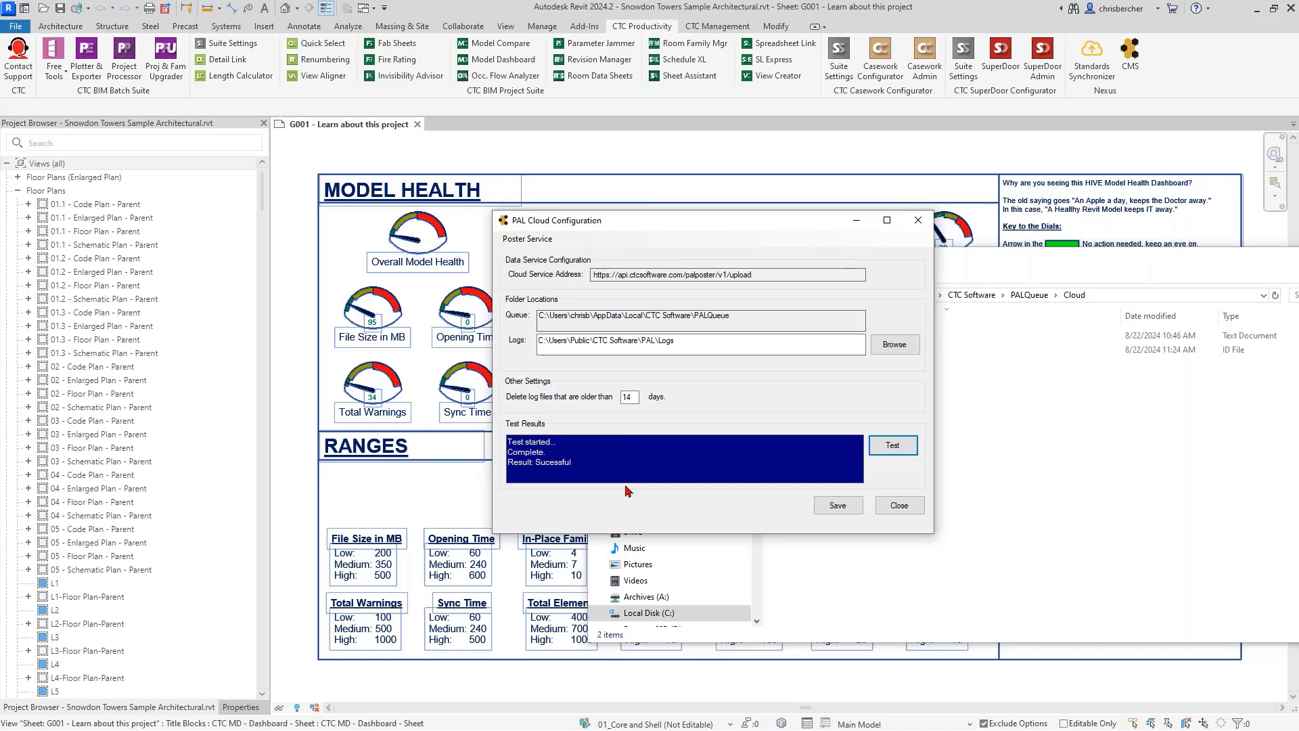
{"action": "left_click_drag", "start_coordinate": [731, 228], "coordinate": [635, 214]}
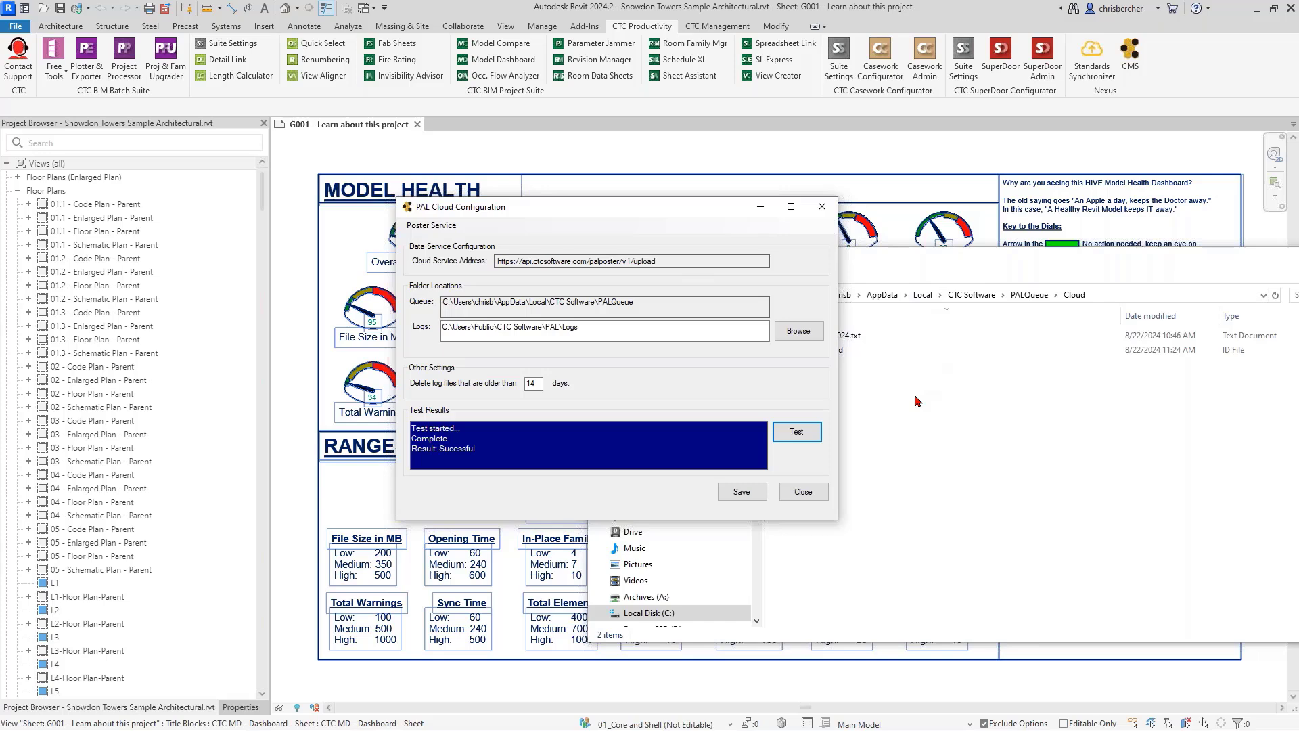
{"action": "left_click", "coordinate": [761, 496]}
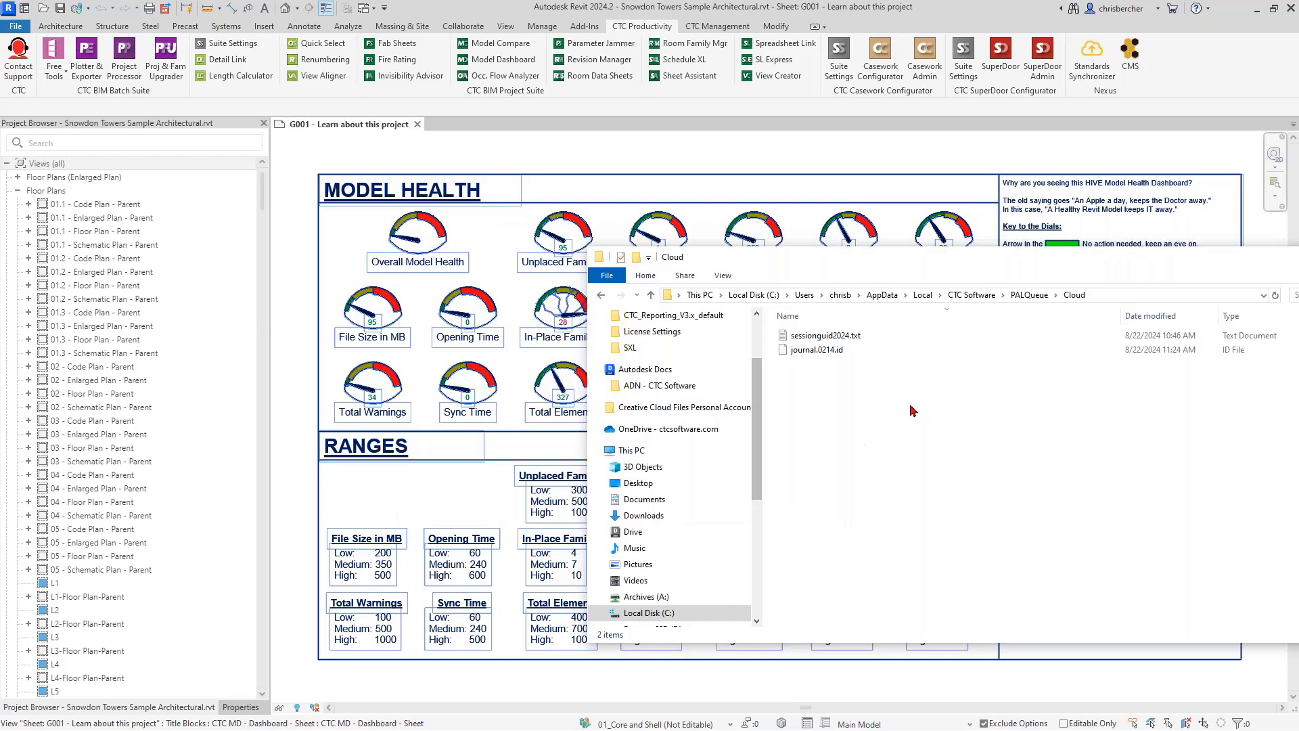
{"action": "mouse_move", "coordinate": [962, 262]}
{"action": "left_mouse_down"}
{"action": "mouse_move", "coordinate": [1298, 276]}
{"action": "mouse_move", "coordinate": [939, 269]}
{"action": "left_mouse_up"}
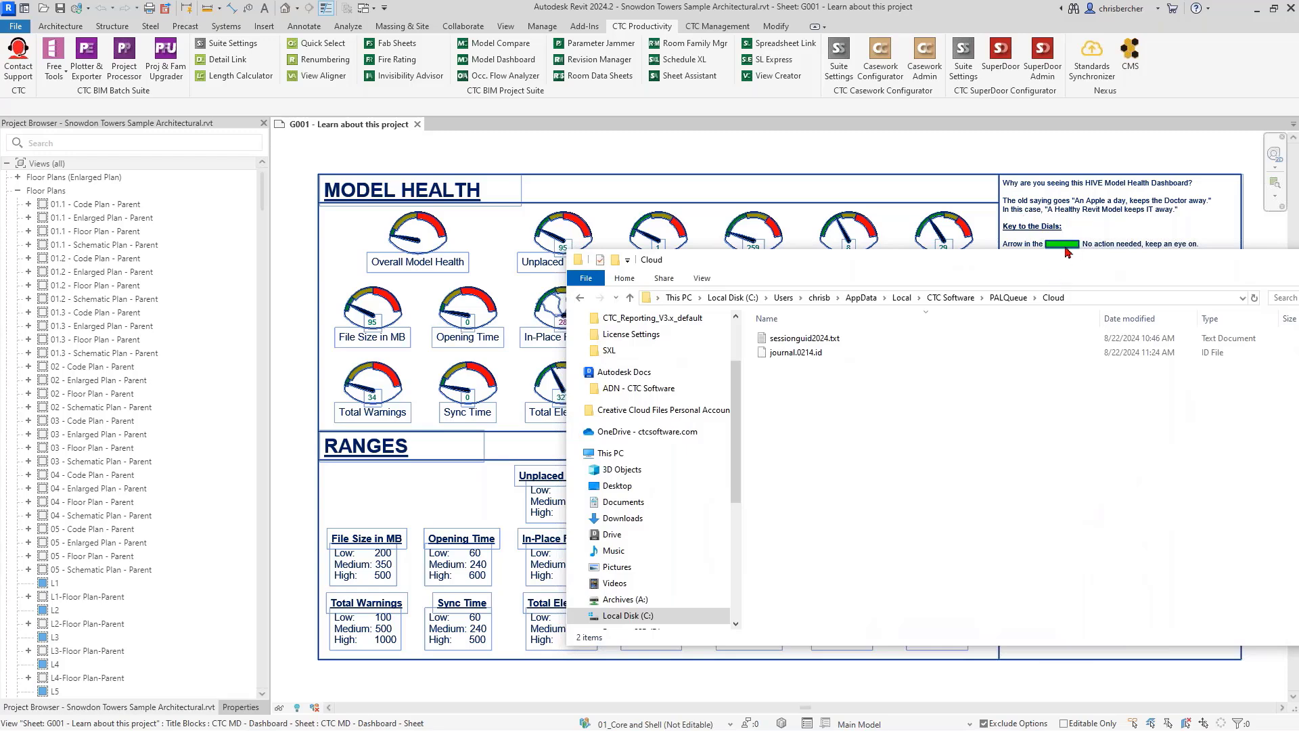
{"action": "left_click_drag", "start_coordinate": [1048, 261], "coordinate": [986, 261]}
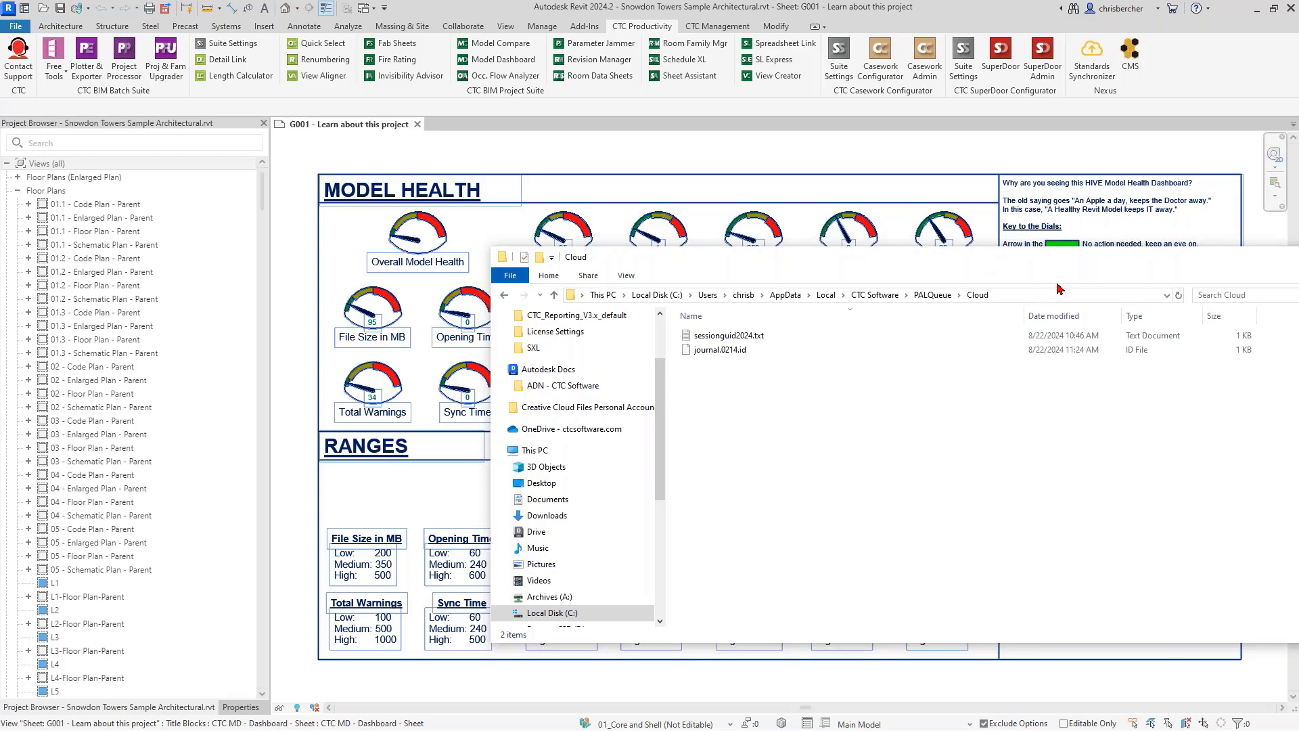
{"action": "left_click_drag", "start_coordinate": [1086, 264], "coordinate": [1015, 264]}
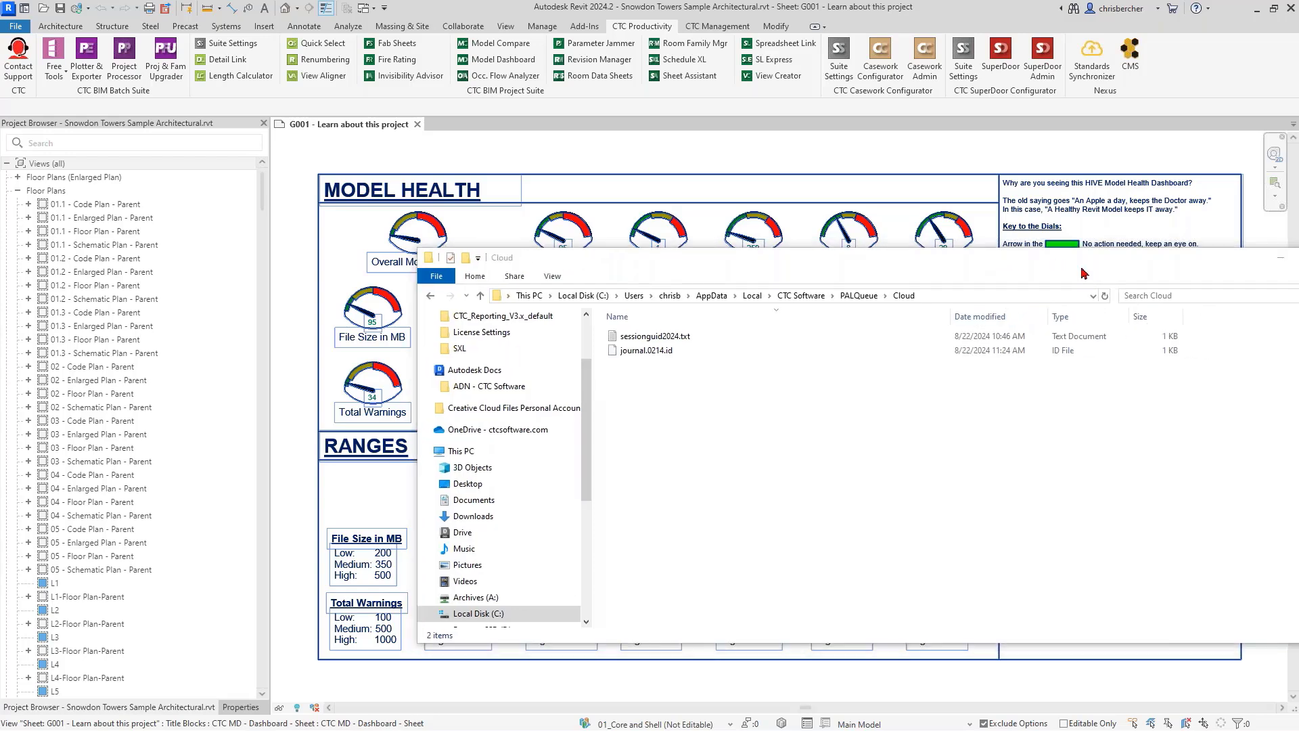
Switch to the browser showing the Projects Settings page of the CTC Software portal.
{"action": "key", "text": "alt+Tab"}
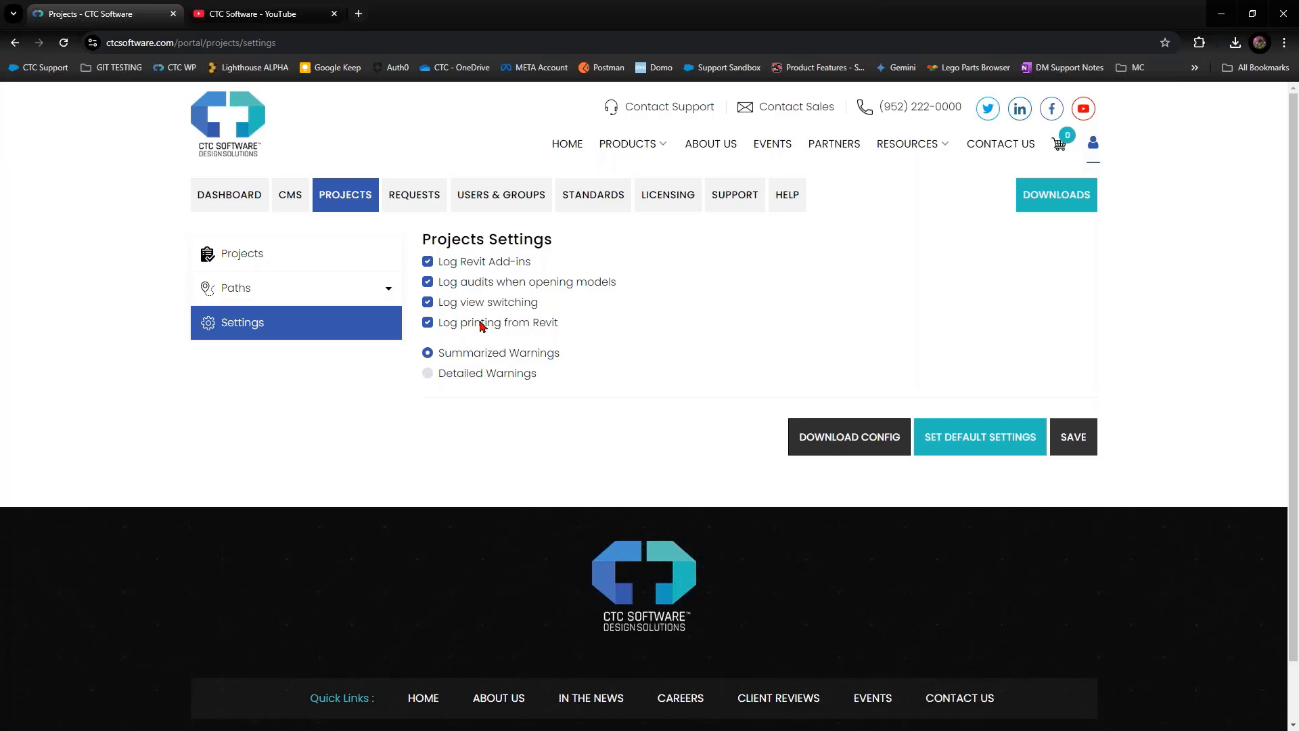
Toggle Log Revit Add-ins and Log audits when opening models off and back on in Projects Settings.
{"action": "left_click", "coordinate": [494, 269]}
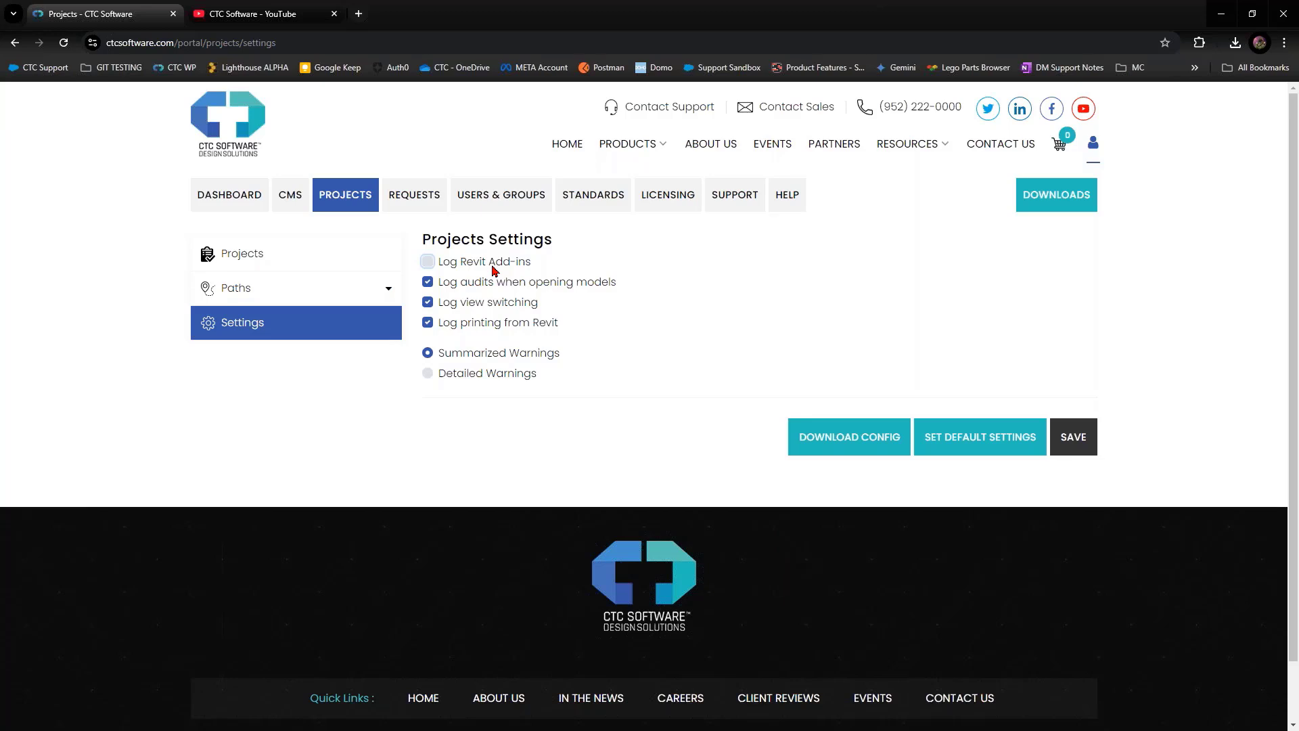
{"action": "left_click", "coordinate": [494, 269]}
{"action": "left_click", "coordinate": [515, 288]}
{"action": "left_click", "coordinate": [492, 291]}
Open the portal's Projects list, start a new project, and look over the fields of the Create Project form.
{"action": "left_click", "coordinate": [314, 263]}
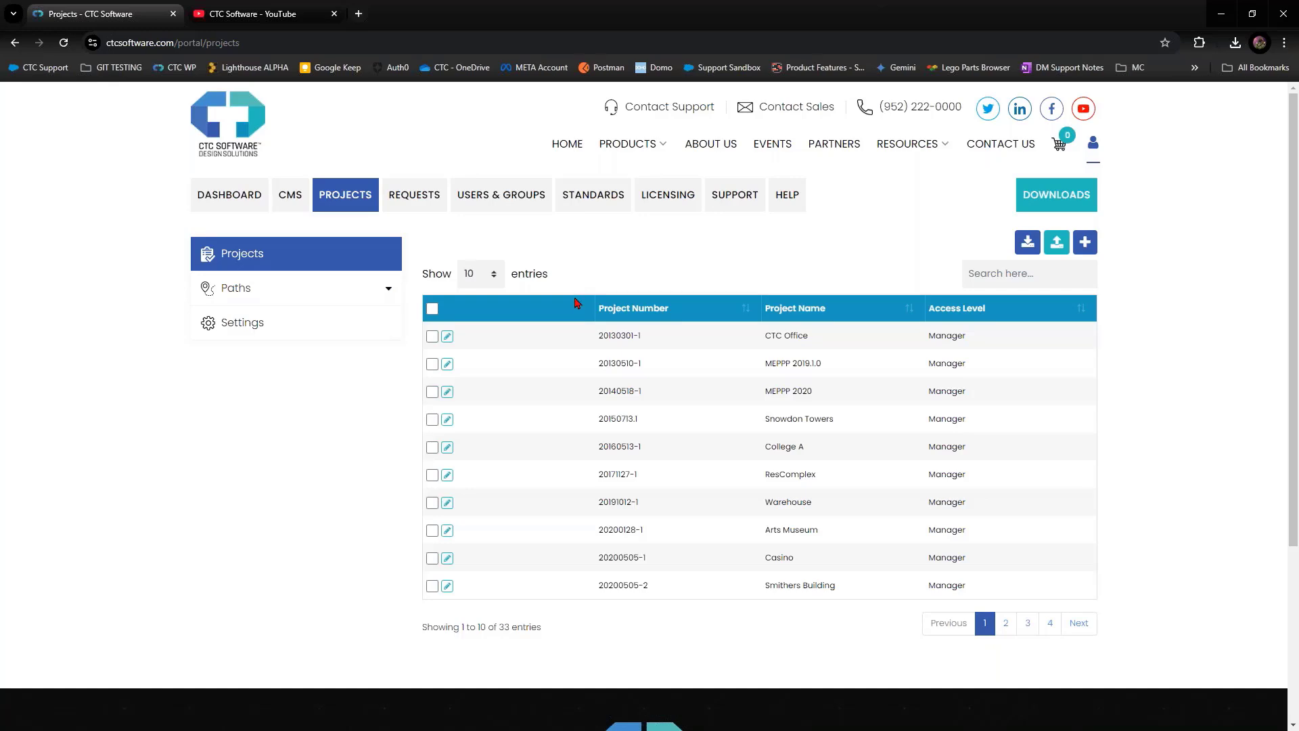
{"action": "left_click", "coordinate": [1086, 244]}
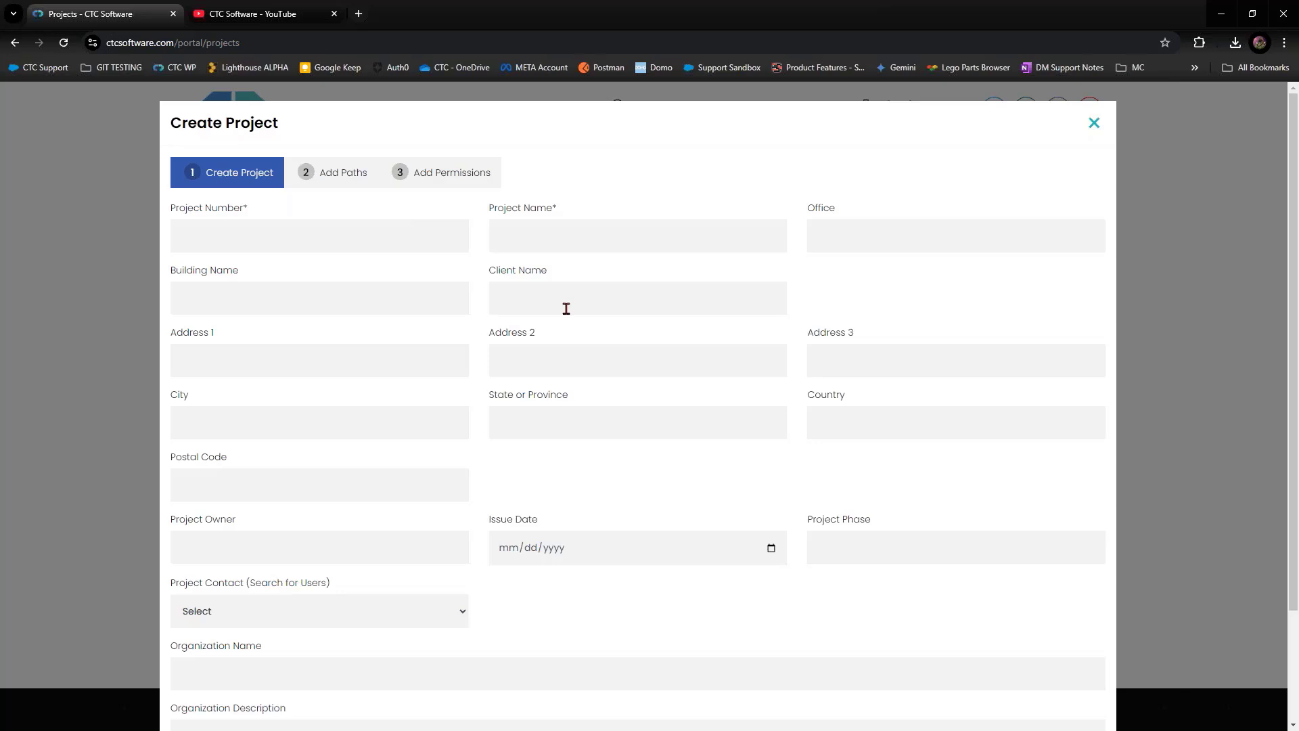
{"action": "scroll", "coordinate": [514, 352], "scroll_direction": "down", "scroll_amount": 1}
{"action": "scroll", "coordinate": [514, 351], "scroll_direction": "down", "scroll_amount": 1}
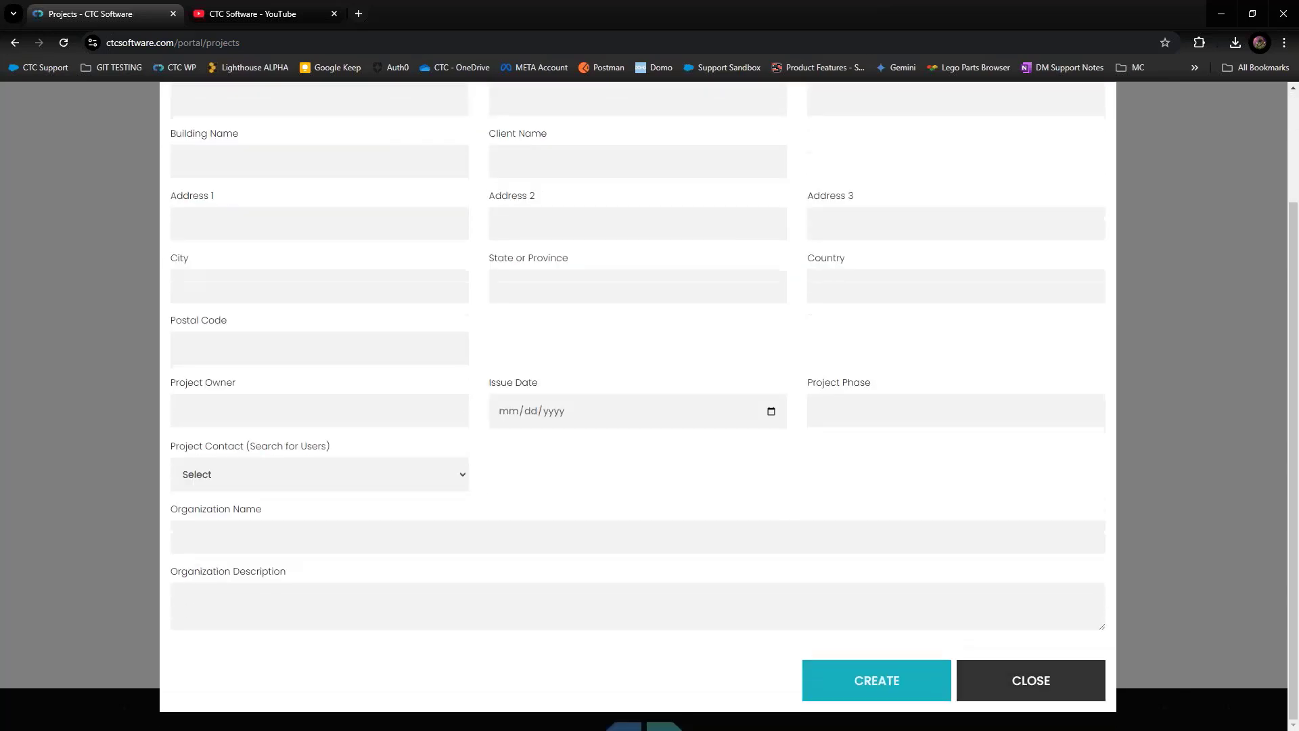
{"action": "scroll", "coordinate": [267, 284], "scroll_direction": "up", "scroll_amount": 2}
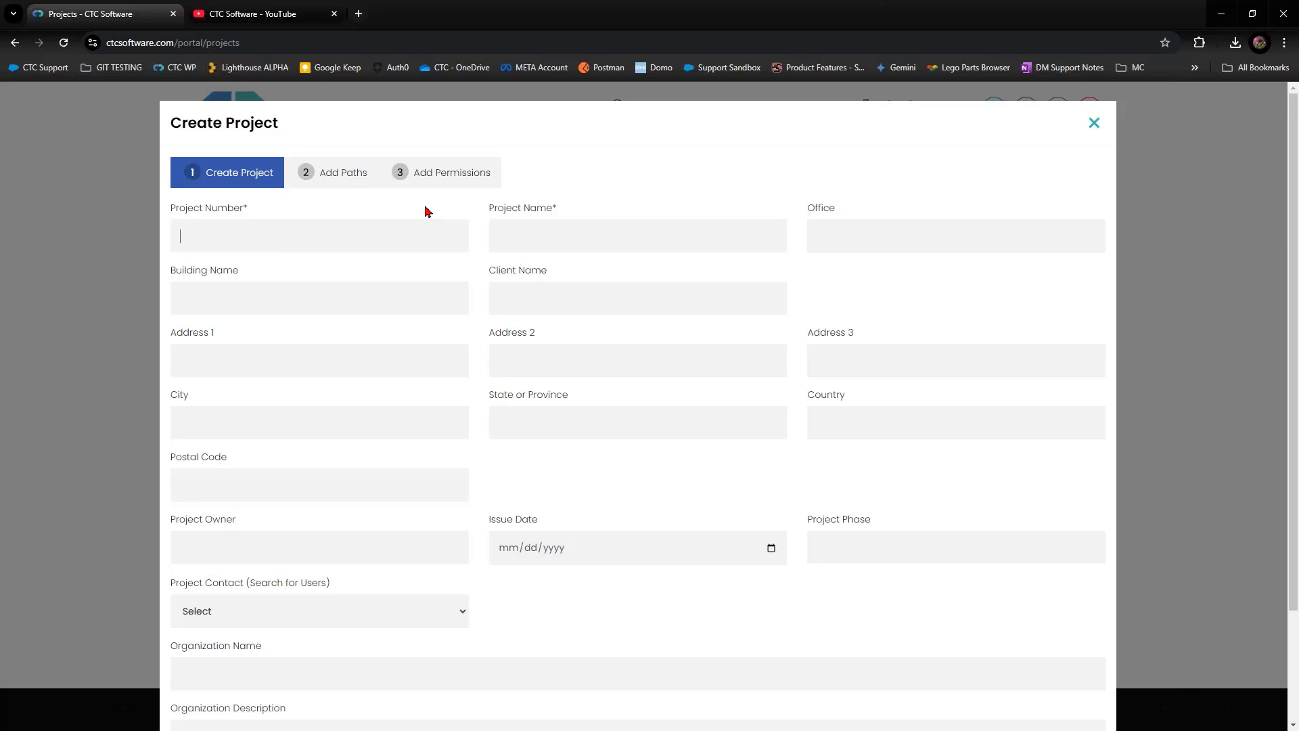
Create the project with the number 2024.08.22_1 and the name Adesk Samples.
{"action": "type", "text": "2024.08.22_Adesk Samples"}
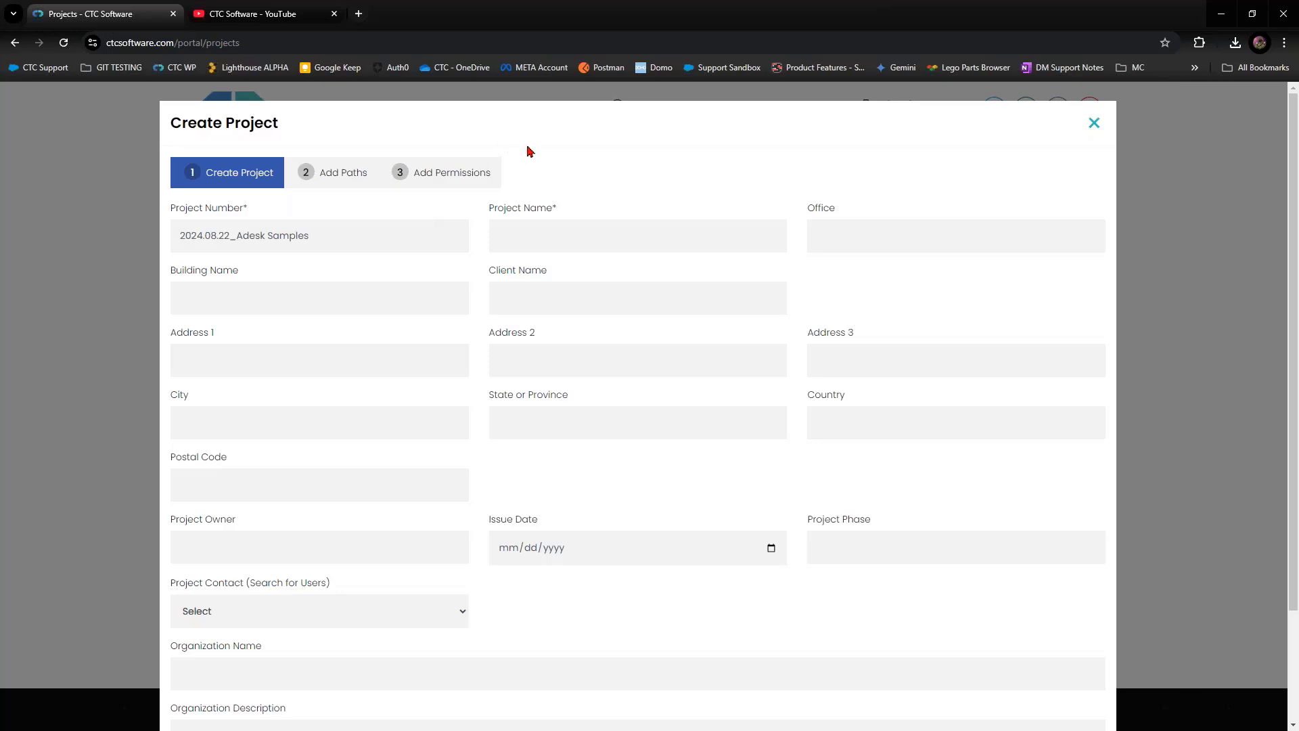
{"action": "left_click", "coordinate": [526, 241]}
{"action": "left_click_drag", "start_coordinate": [314, 234], "coordinate": [239, 238]}
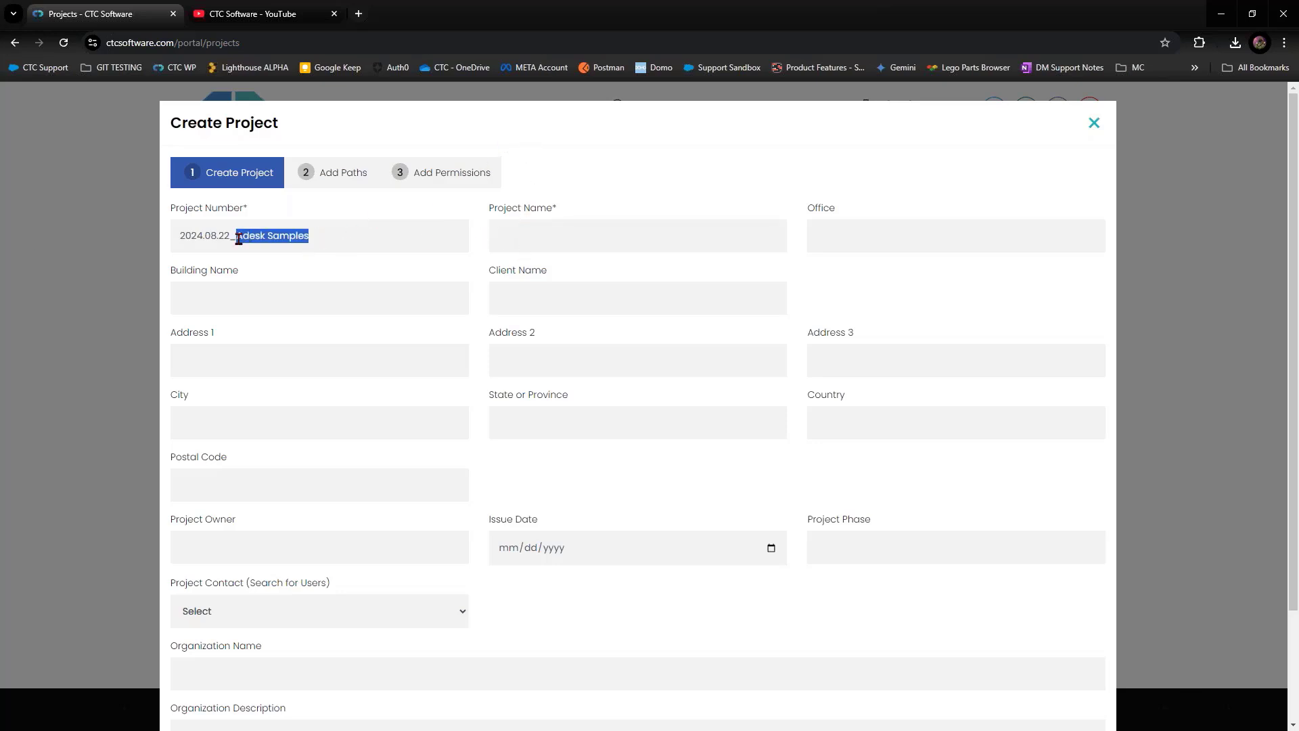
{"action": "key", "text": "ctrl+x"}
{"action": "left_click", "coordinate": [569, 238]}
{"action": "key", "text": "ctrl+v"}
{"action": "left_click", "coordinate": [402, 233]}
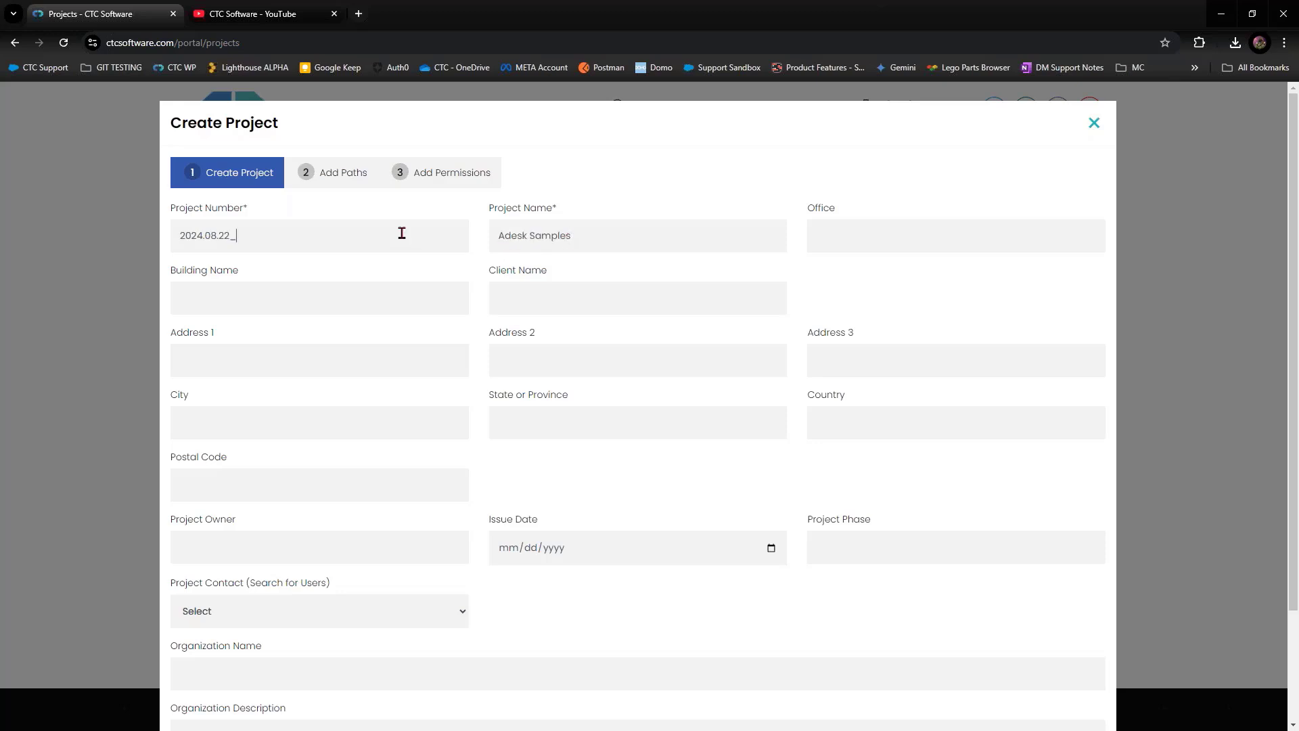
{"action": "type", "text": "1"}
{"action": "scroll", "coordinate": [799, 618], "scroll_direction": "down", "scroll_amount": 2}
{"action": "left_click", "coordinate": [867, 685]}
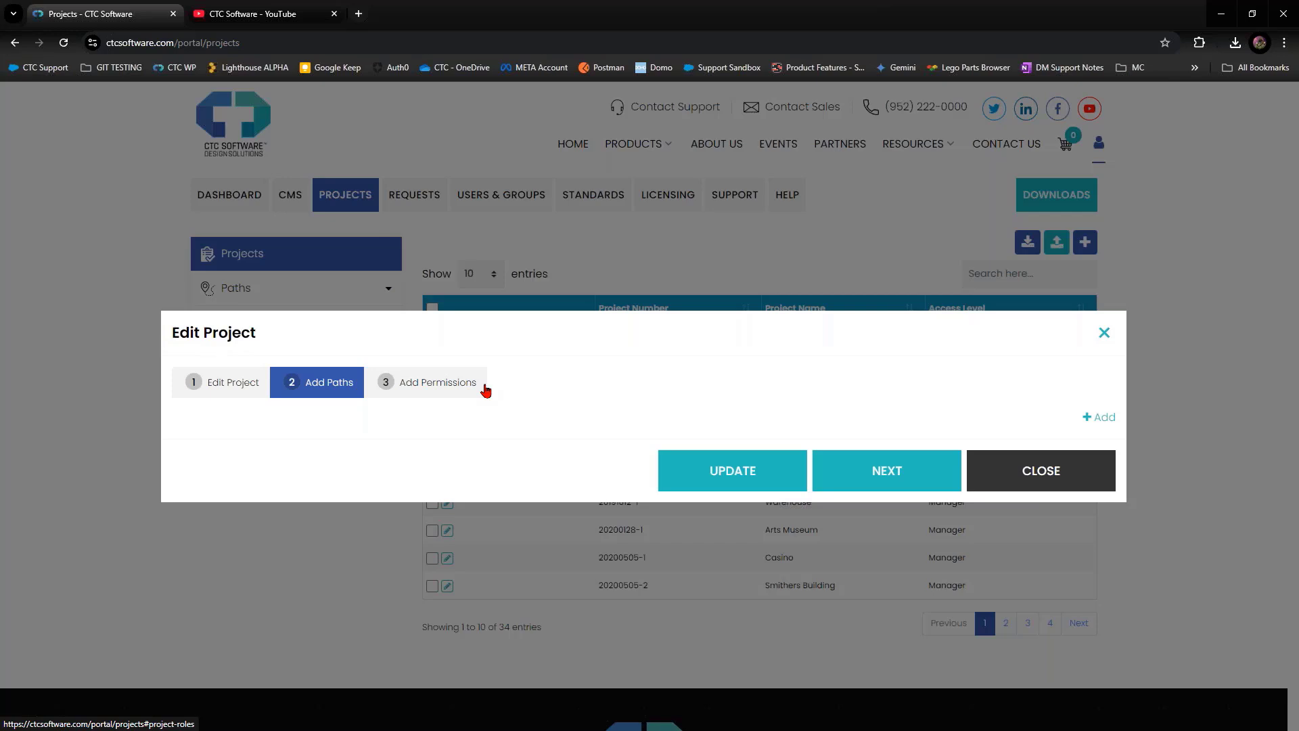
Skip adding paths, go on to Add Permissions, and review the available groups and roles.
{"action": "left_click", "coordinate": [884, 472]}
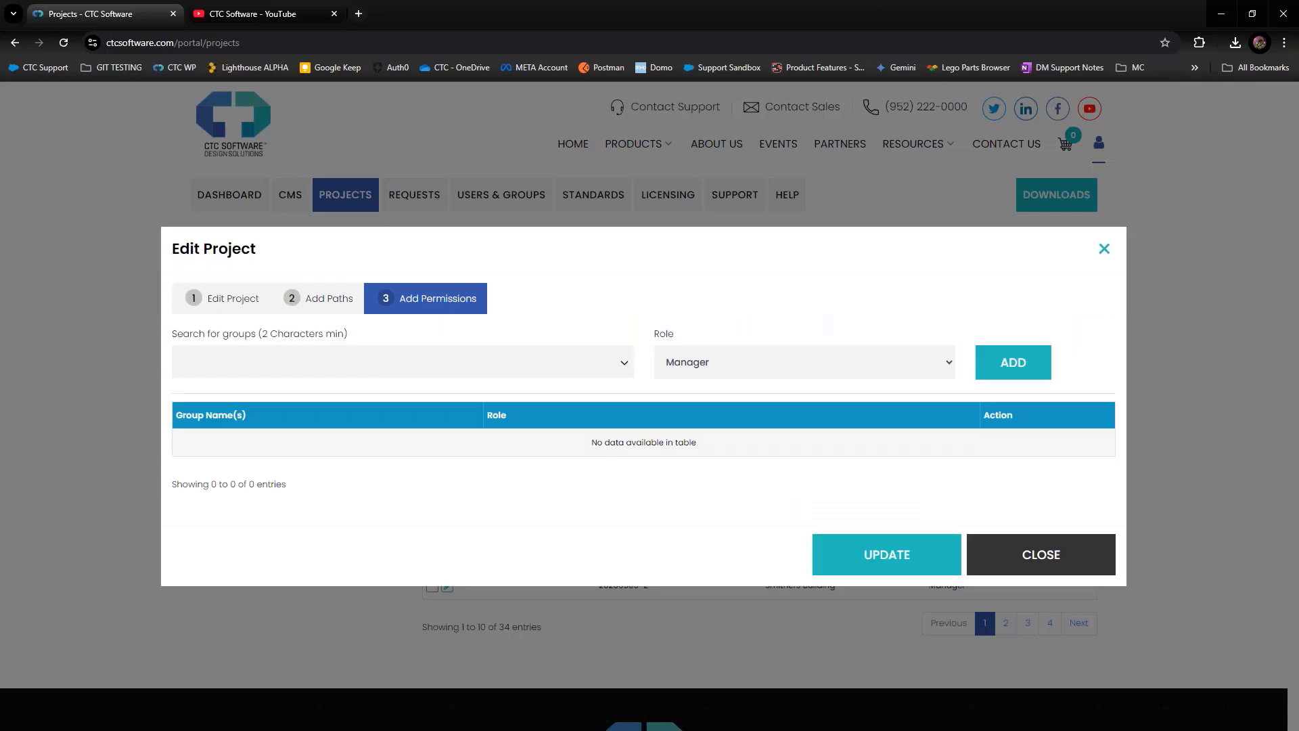
{"action": "left_click", "coordinate": [376, 360]}
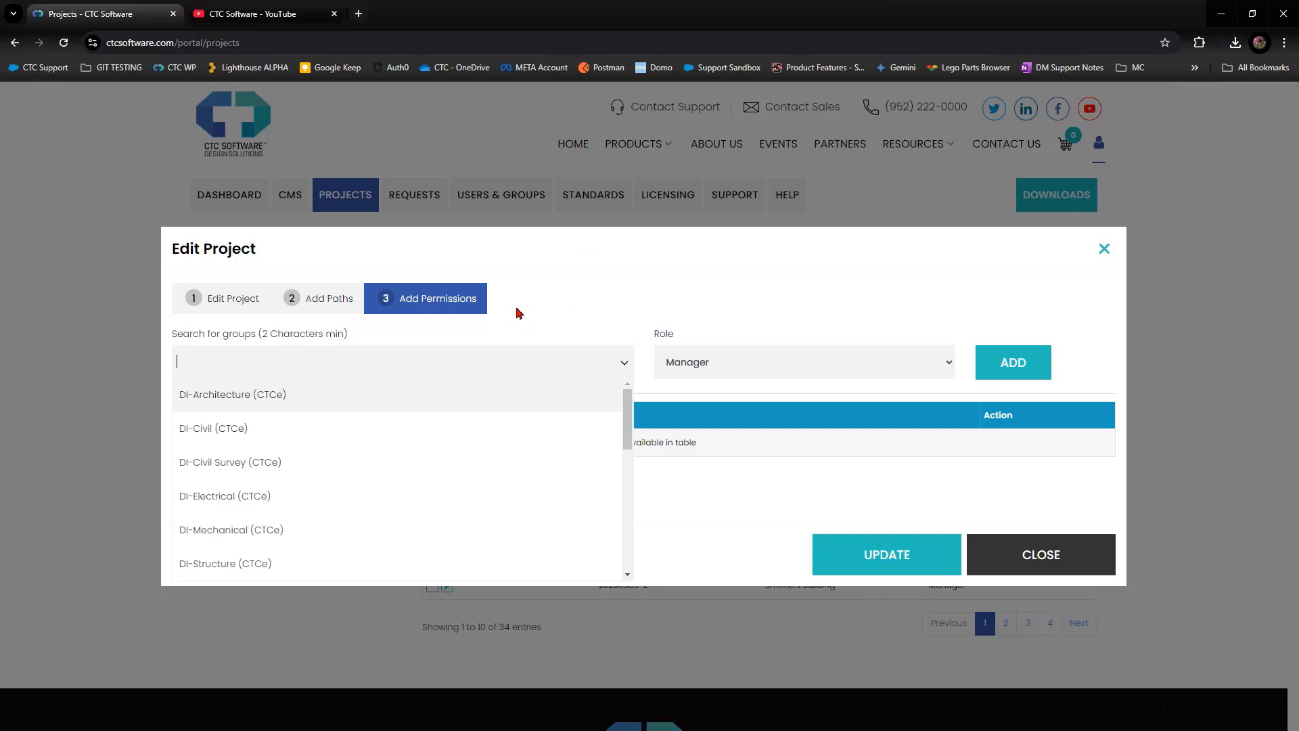
{"action": "left_click", "coordinate": [503, 326]}
{"action": "left_click", "coordinate": [440, 356]}
{"action": "scroll", "coordinate": [348, 419], "scroll_direction": "down", "scroll_amount": 3}
{"action": "scroll", "coordinate": [265, 424], "scroll_direction": "down", "scroll_amount": 2}
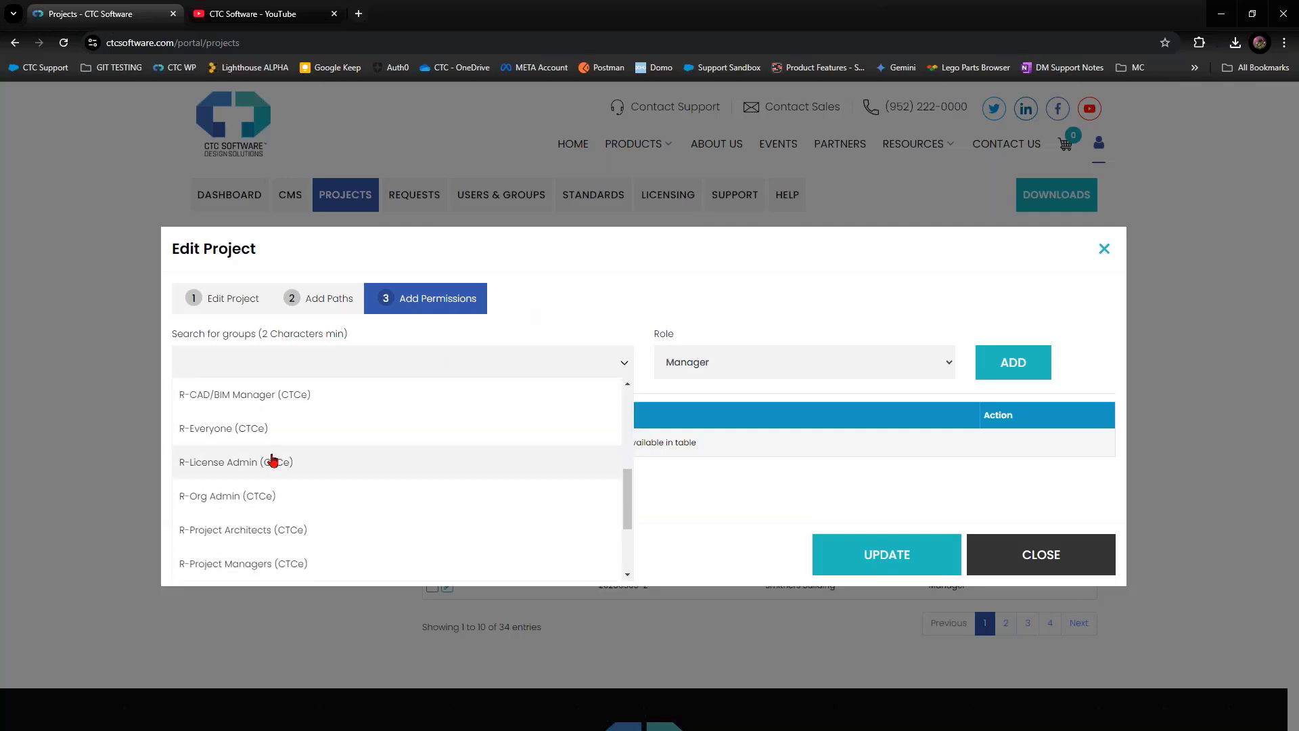
{"action": "left_click", "coordinate": [745, 369]}
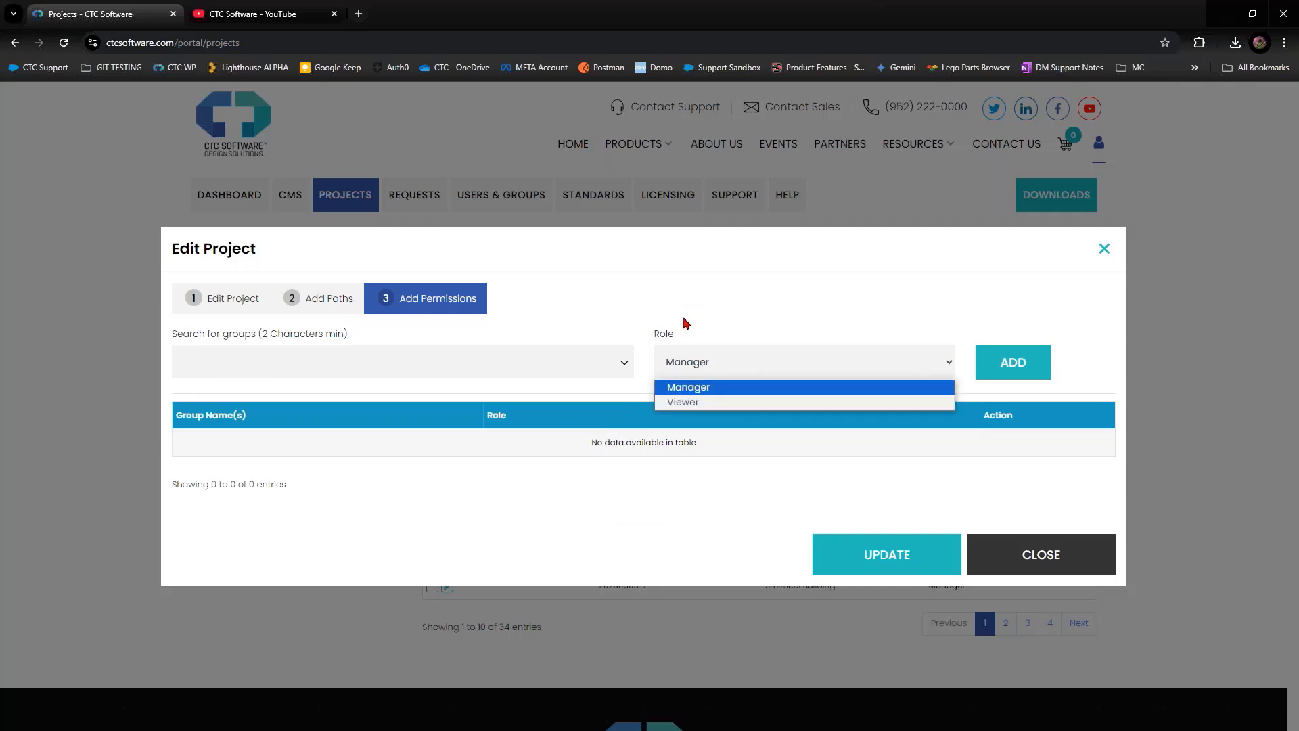
{"action": "left_click", "coordinate": [684, 325]}
Add the R-CAD/BIM Manager (CTCe) group to the project permissions with the Manager role.
{"action": "left_click", "coordinate": [442, 362]}
{"action": "left_click", "coordinate": [458, 404]}
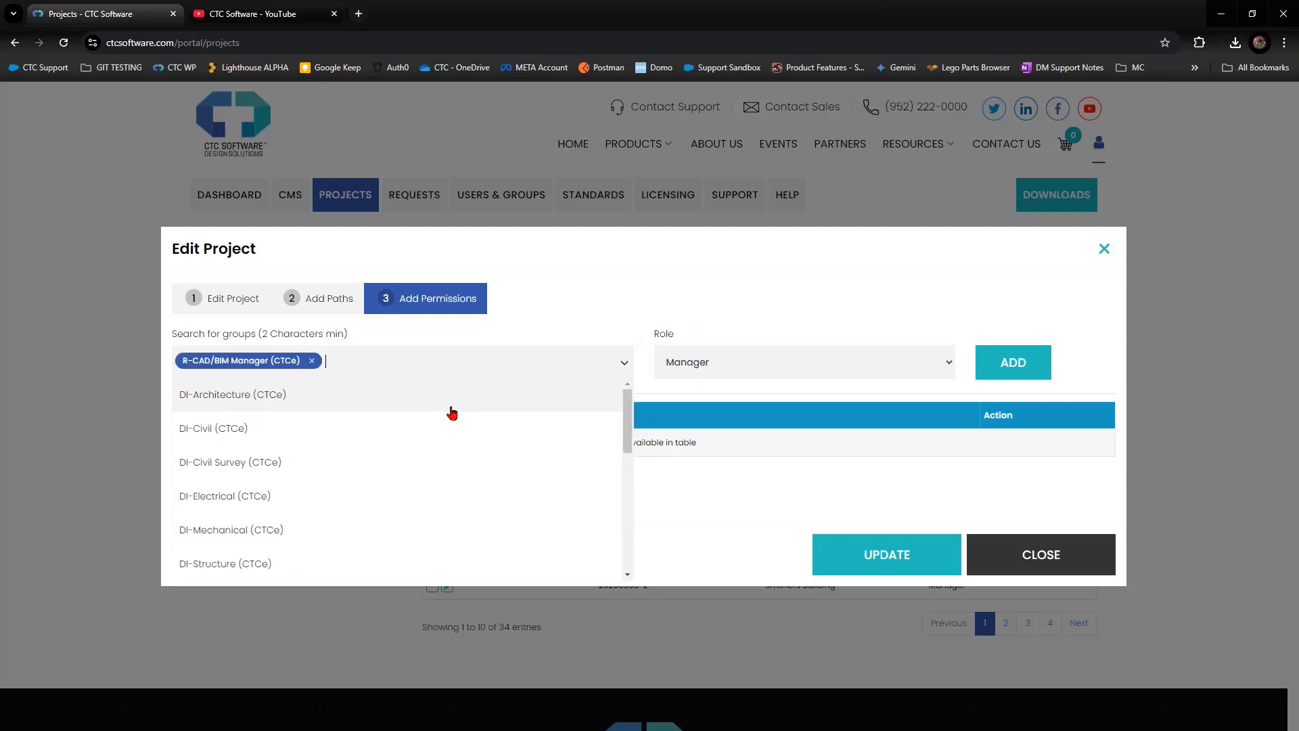
{"action": "left_click", "coordinate": [628, 295]}
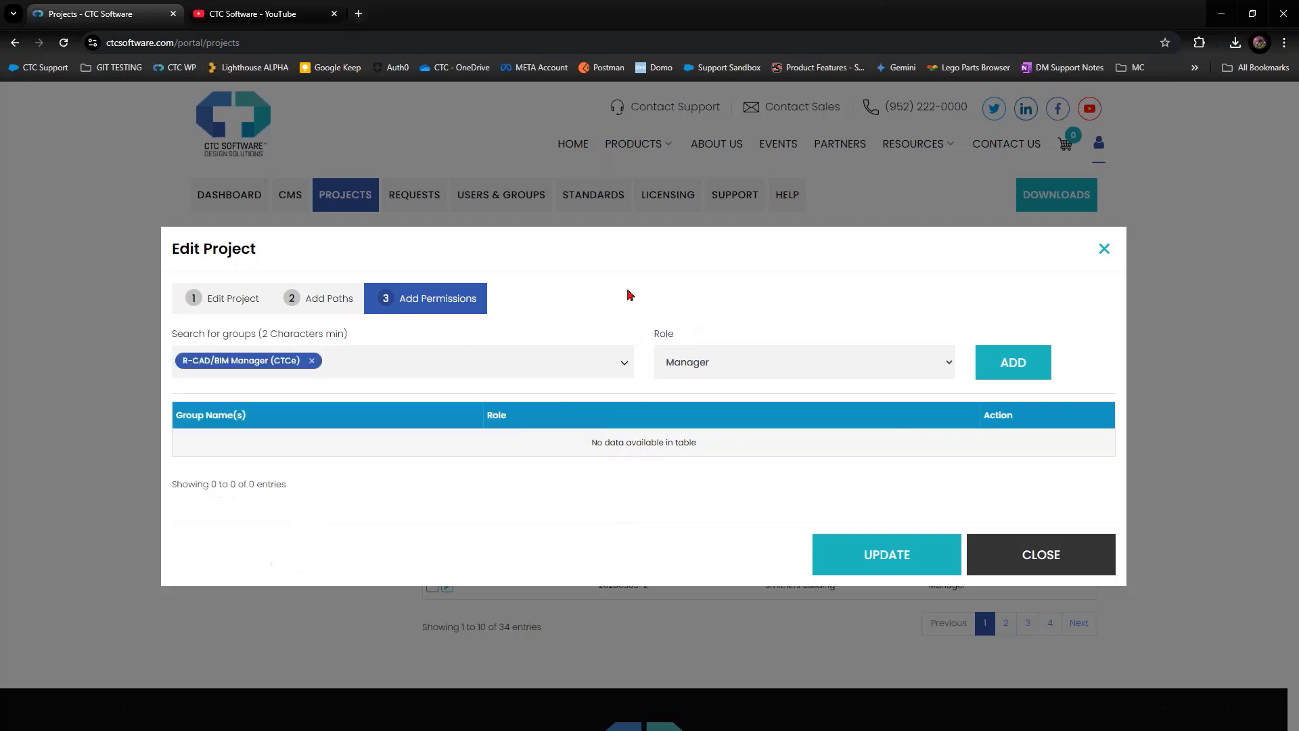
{"action": "left_click", "coordinate": [1013, 363]}
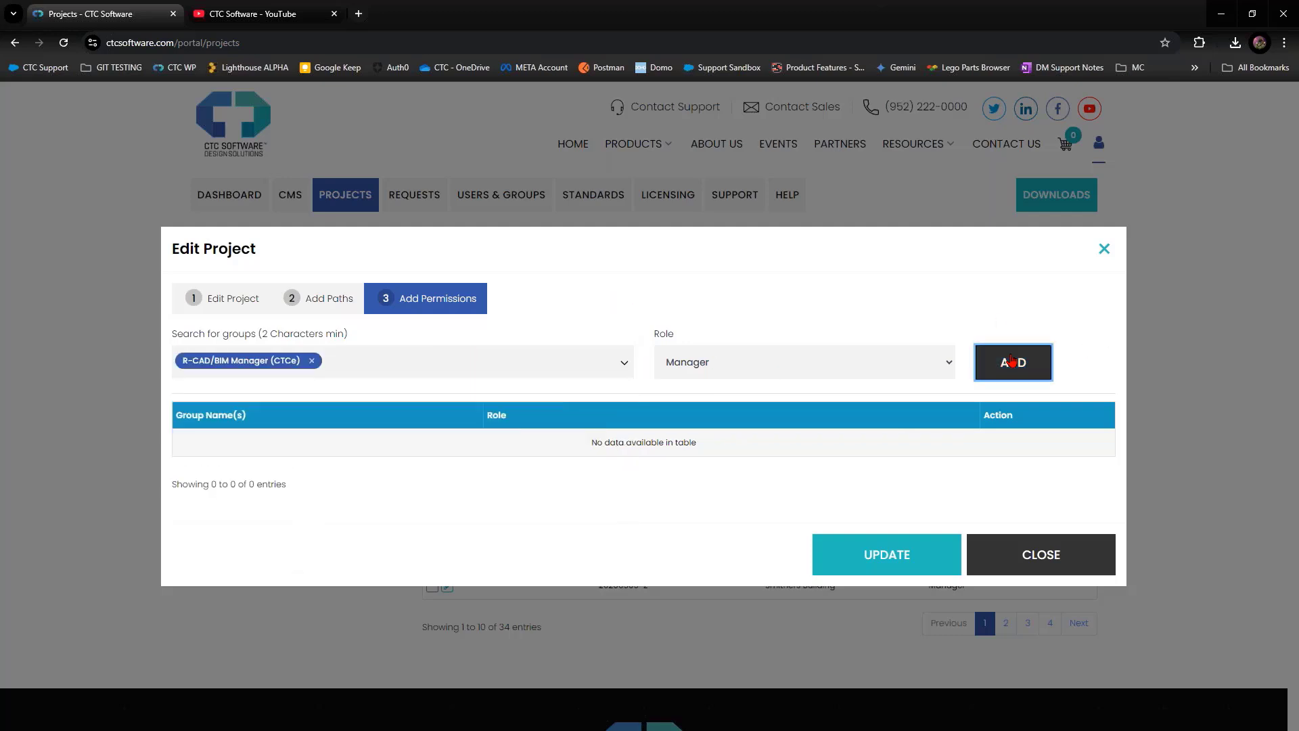
Add the R-Everyone (CTCe) group to the project permissions with the Viewer role and update the project.
{"action": "left_click", "coordinate": [627, 364]}
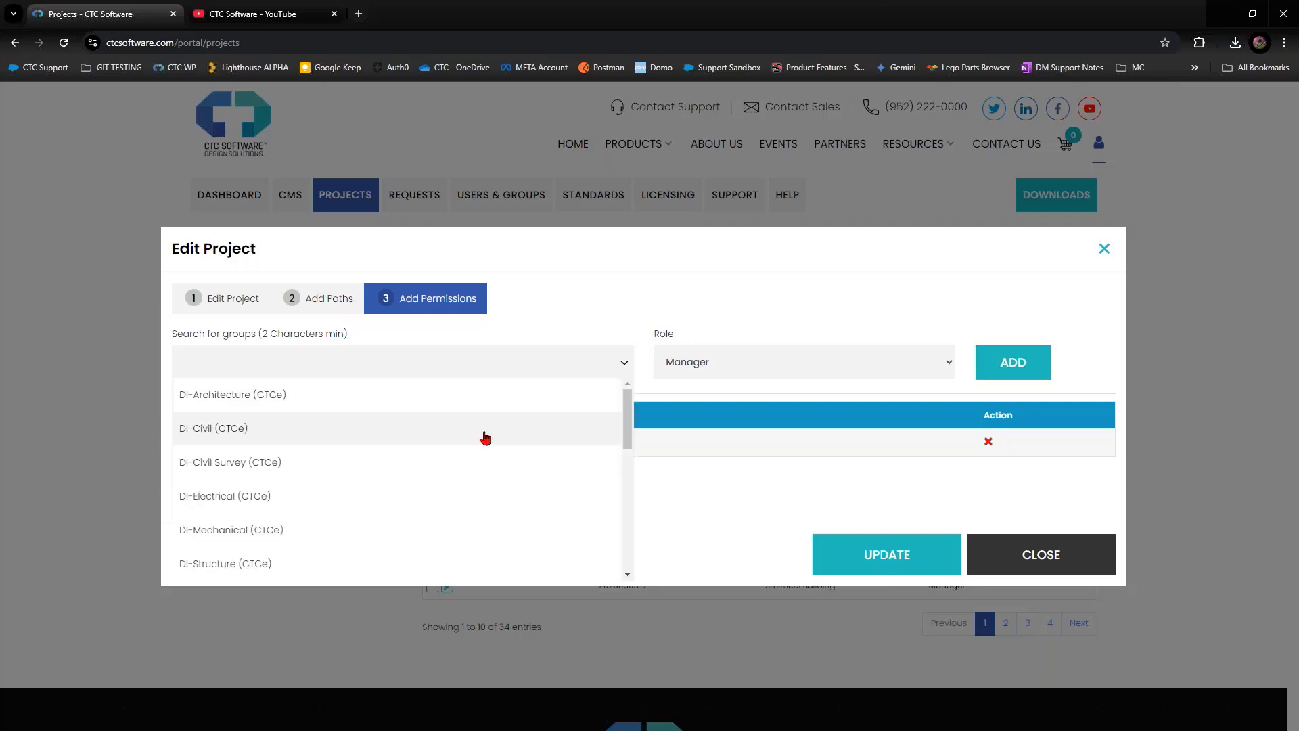
{"action": "scroll", "coordinate": [406, 443], "scroll_direction": "down", "scroll_amount": 1}
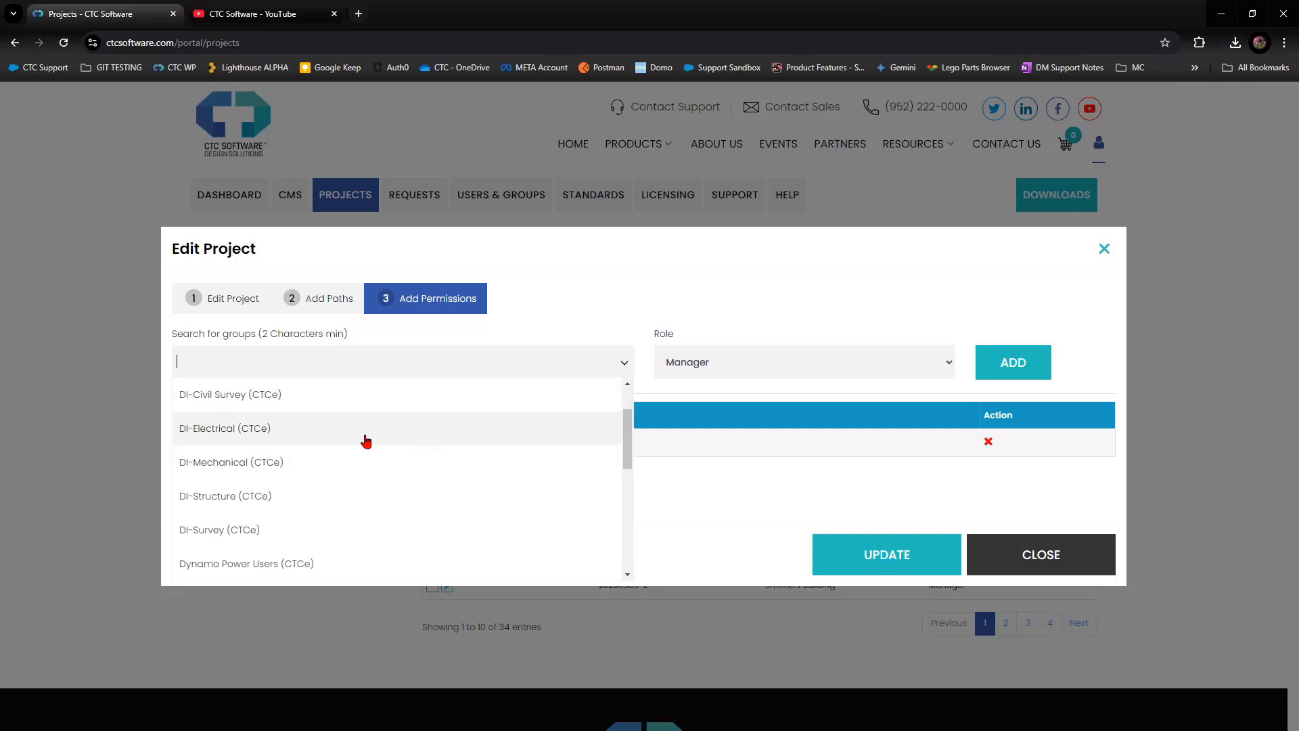
{"action": "scroll", "coordinate": [365, 440], "scroll_direction": "down", "scroll_amount": 2}
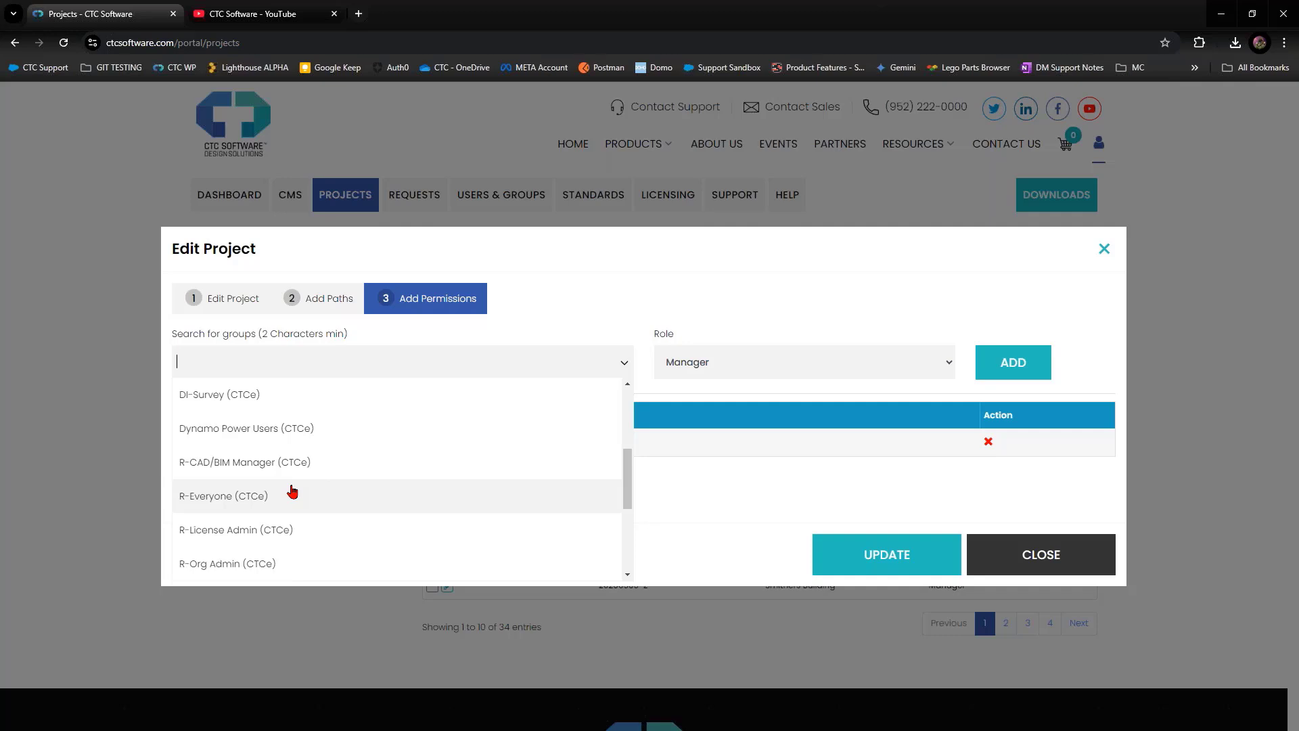
{"action": "left_click", "coordinate": [292, 492]}
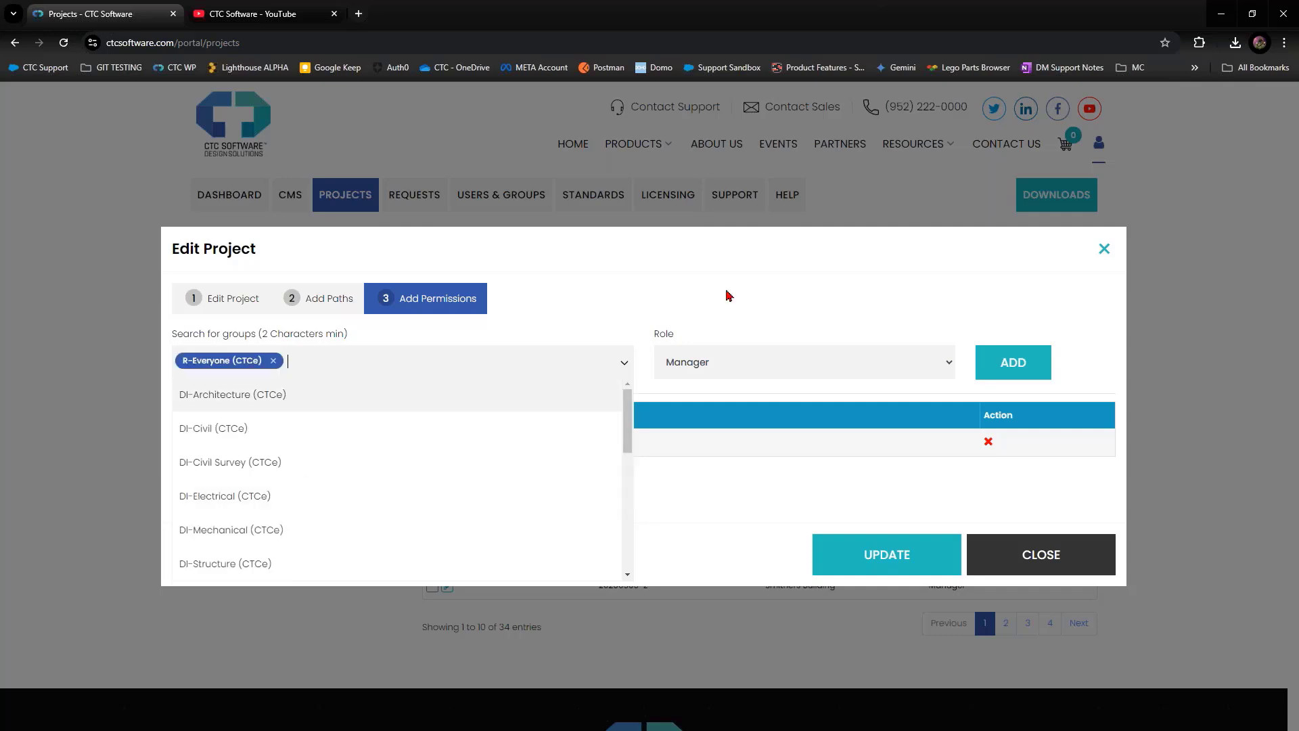
{"action": "left_click", "coordinate": [723, 362]}
{"action": "left_click", "coordinate": [710, 404]}
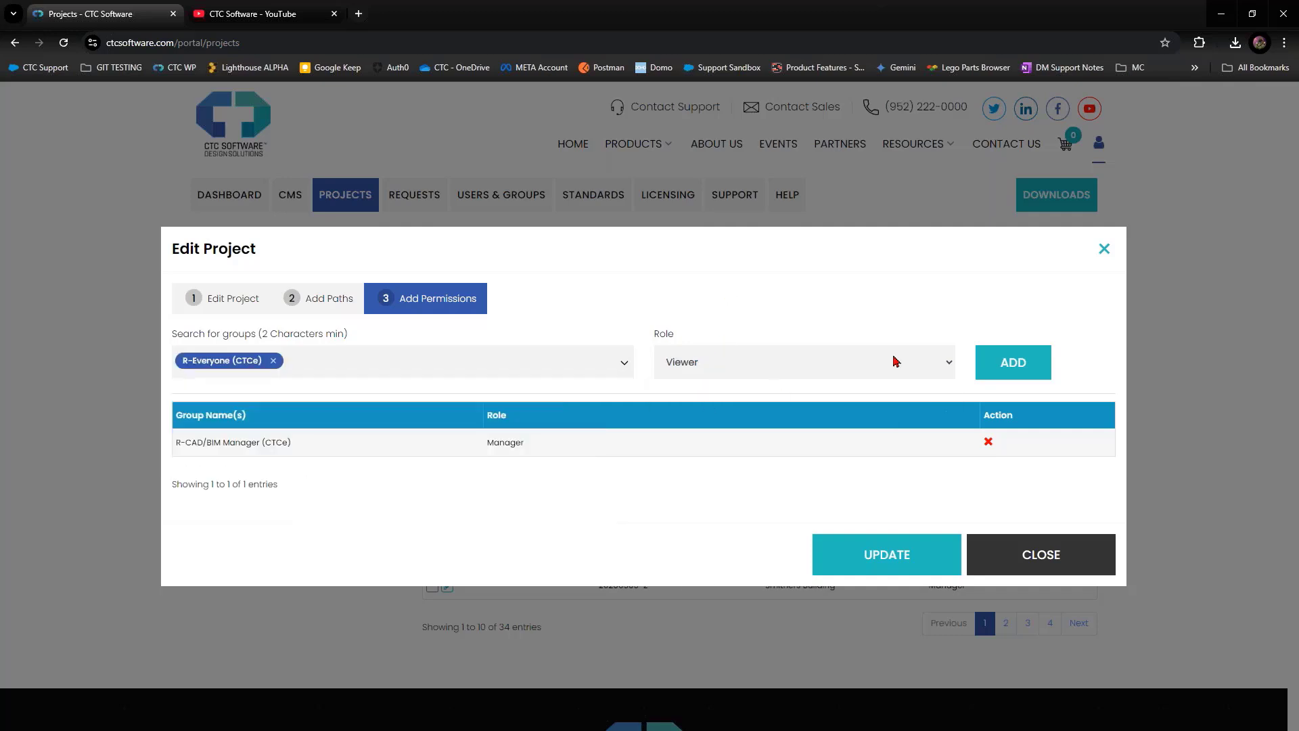
{"action": "left_click", "coordinate": [1023, 355]}
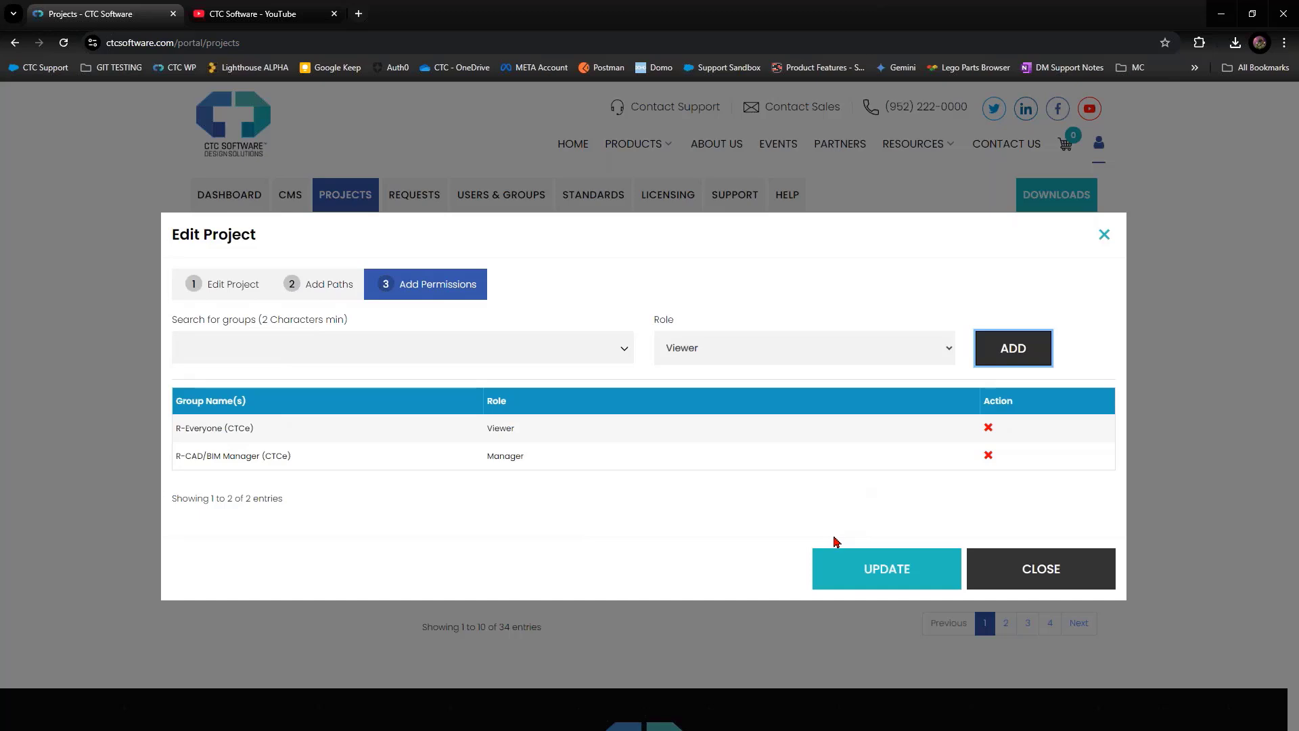
{"action": "left_click", "coordinate": [861, 568]}
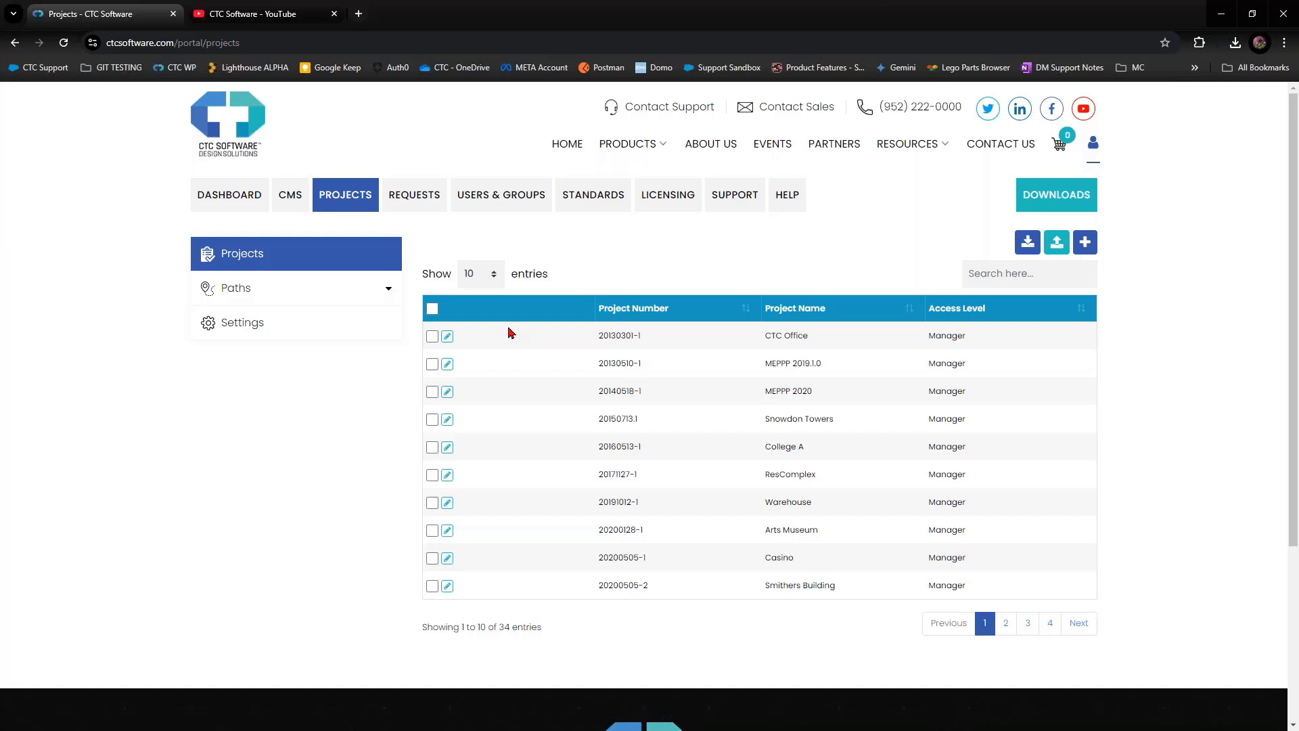
Open the unmapped paths, view the second page of the list, and search it for 2021.
{"action": "left_click", "coordinate": [314, 296]}
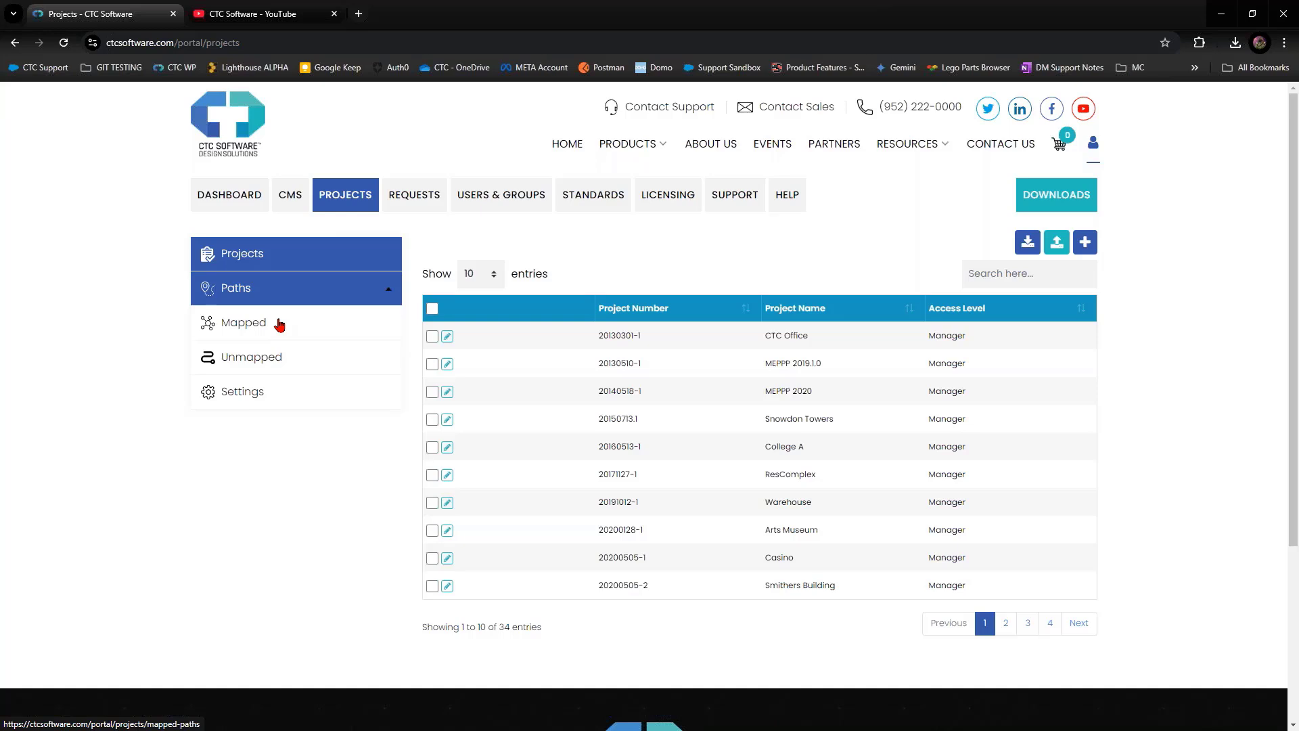
{"action": "left_click", "coordinate": [235, 360]}
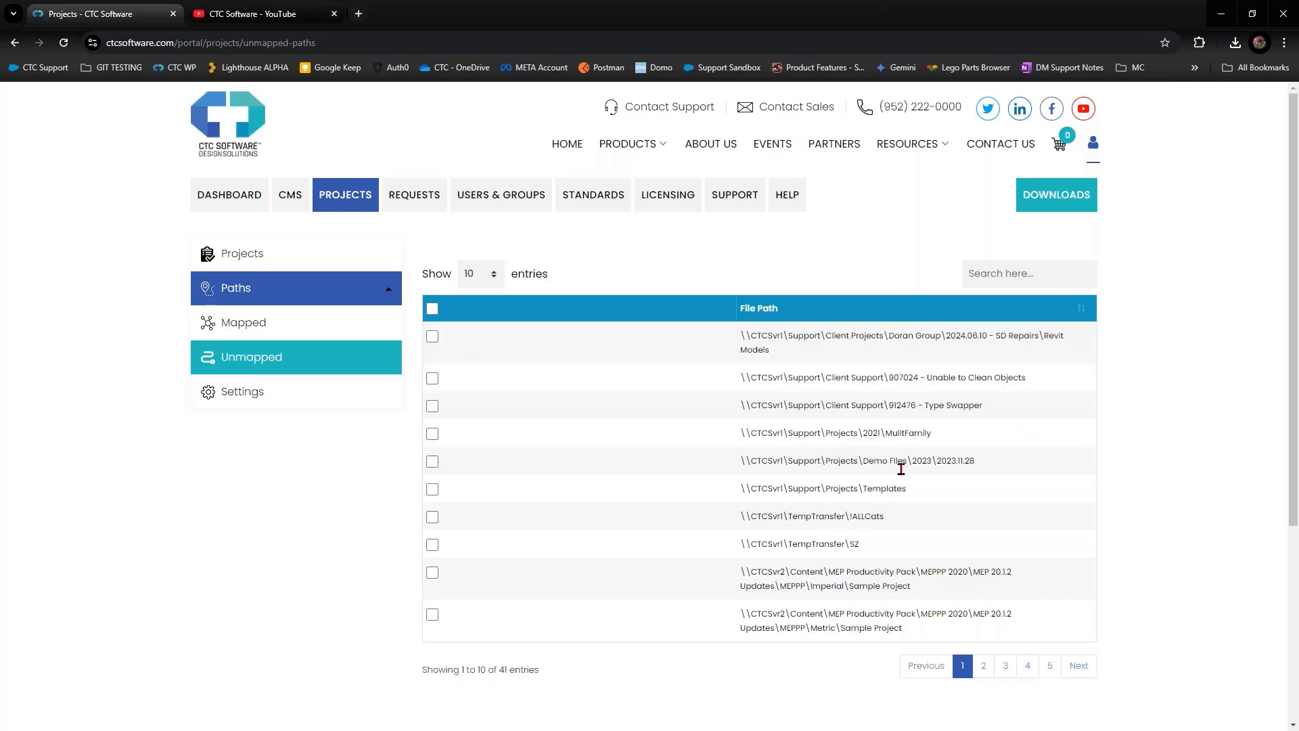
{"action": "scroll", "coordinate": [898, 474], "scroll_direction": "down", "scroll_amount": 1}
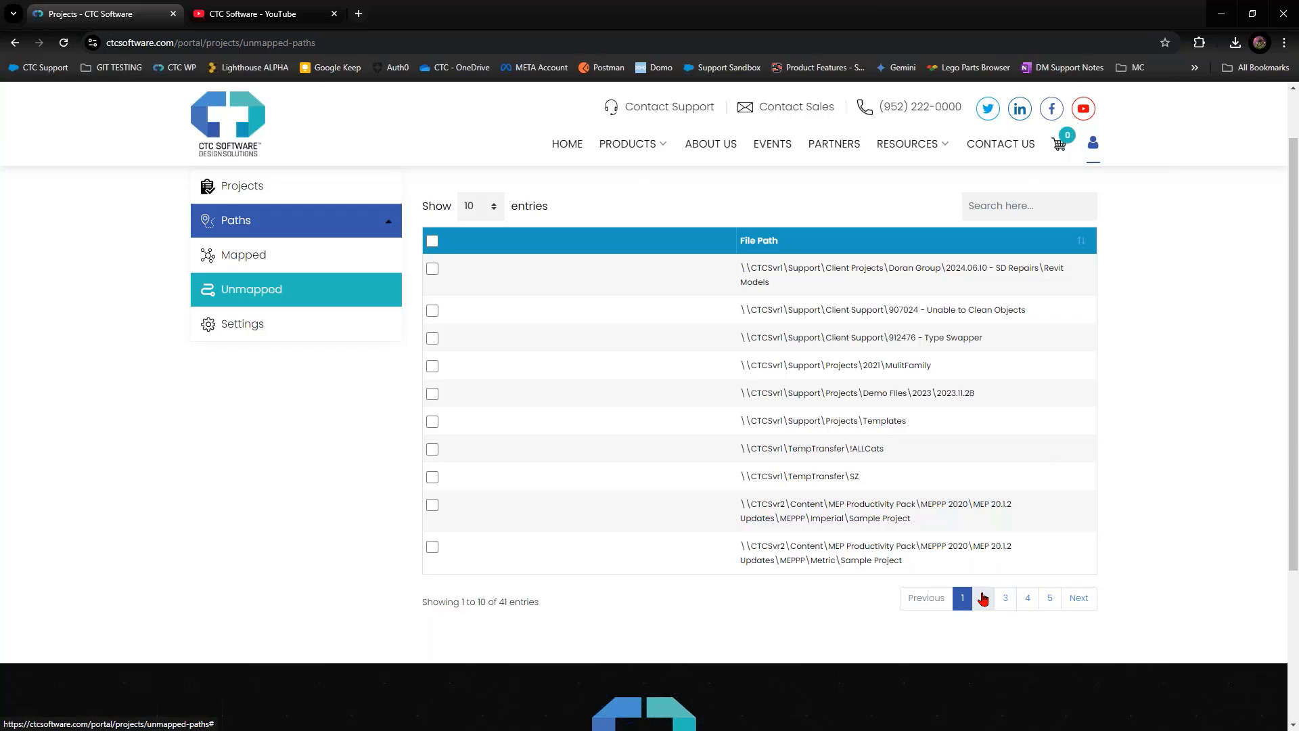
{"action": "left_click", "coordinate": [984, 598]}
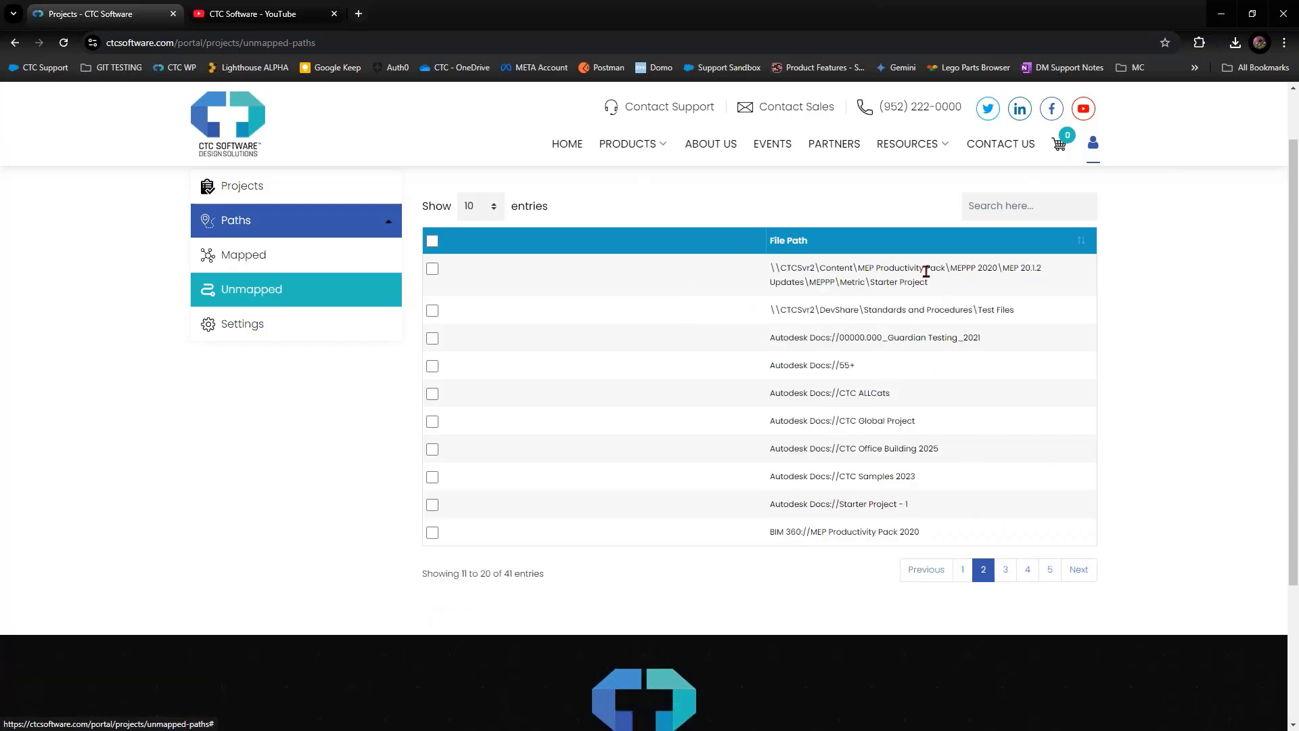
{"action": "left_click", "coordinate": [1036, 211]}
{"action": "type", "text": "20"}
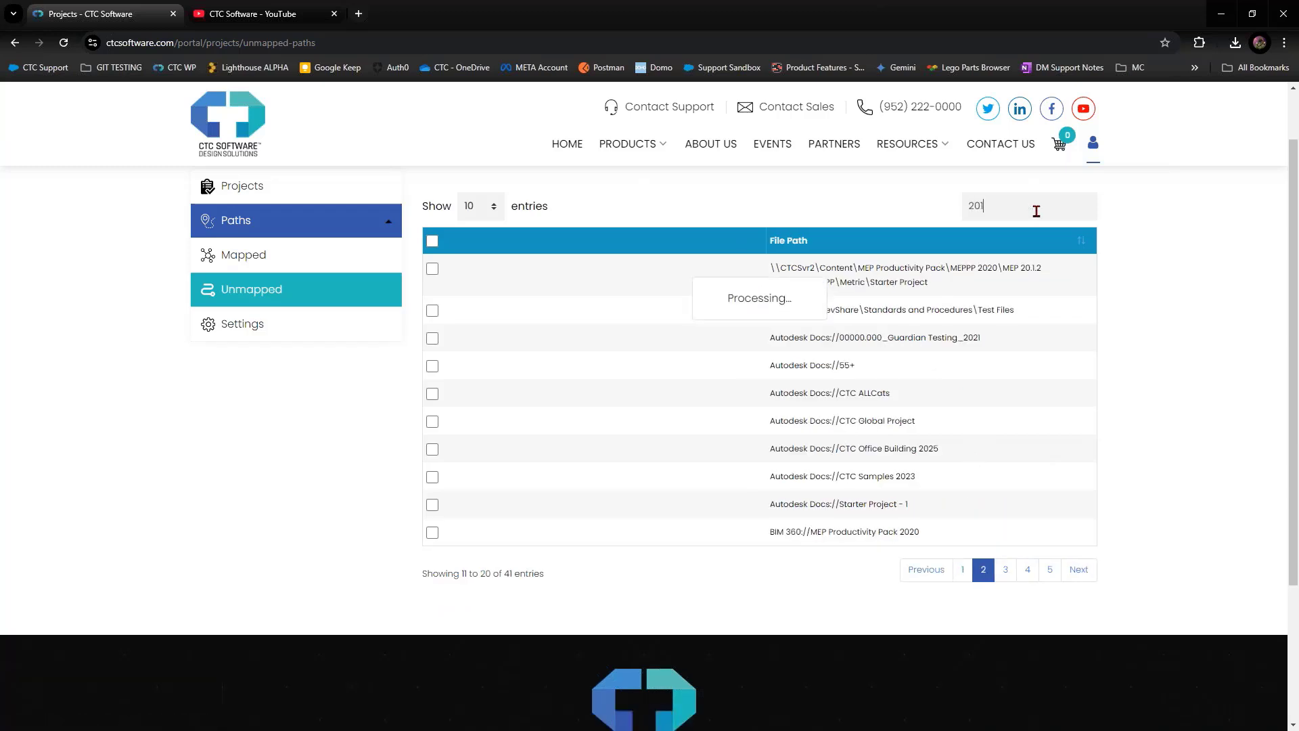
{"action": "type", "text": "21"}
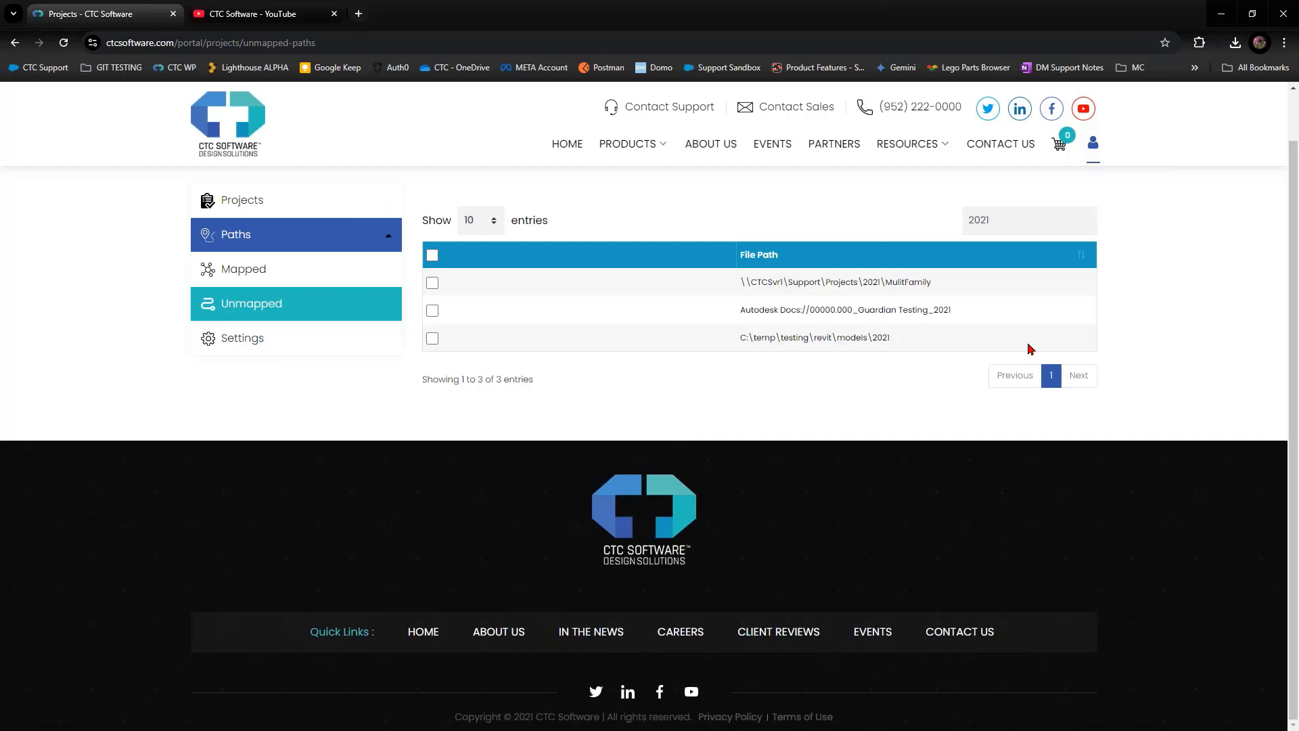
Search the unmapped paths for 2023 and link Autodesk Docs://CTC Samples 2023 to the project Adesk Samples (2024.08.22_1).
{"action": "left_click_drag", "start_coordinate": [1058, 222], "coordinate": [954, 234]}
{"action": "type", "text": "2023"}
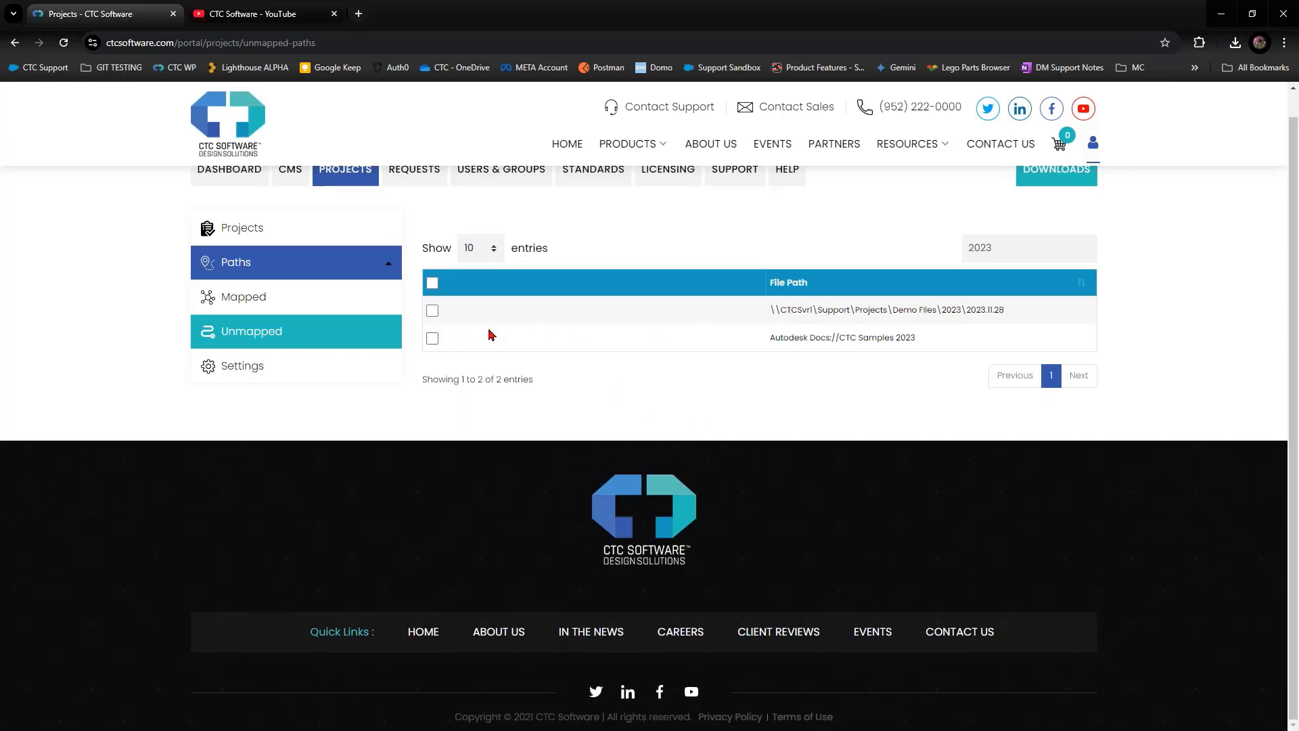
{"action": "left_click", "coordinate": [432, 338]}
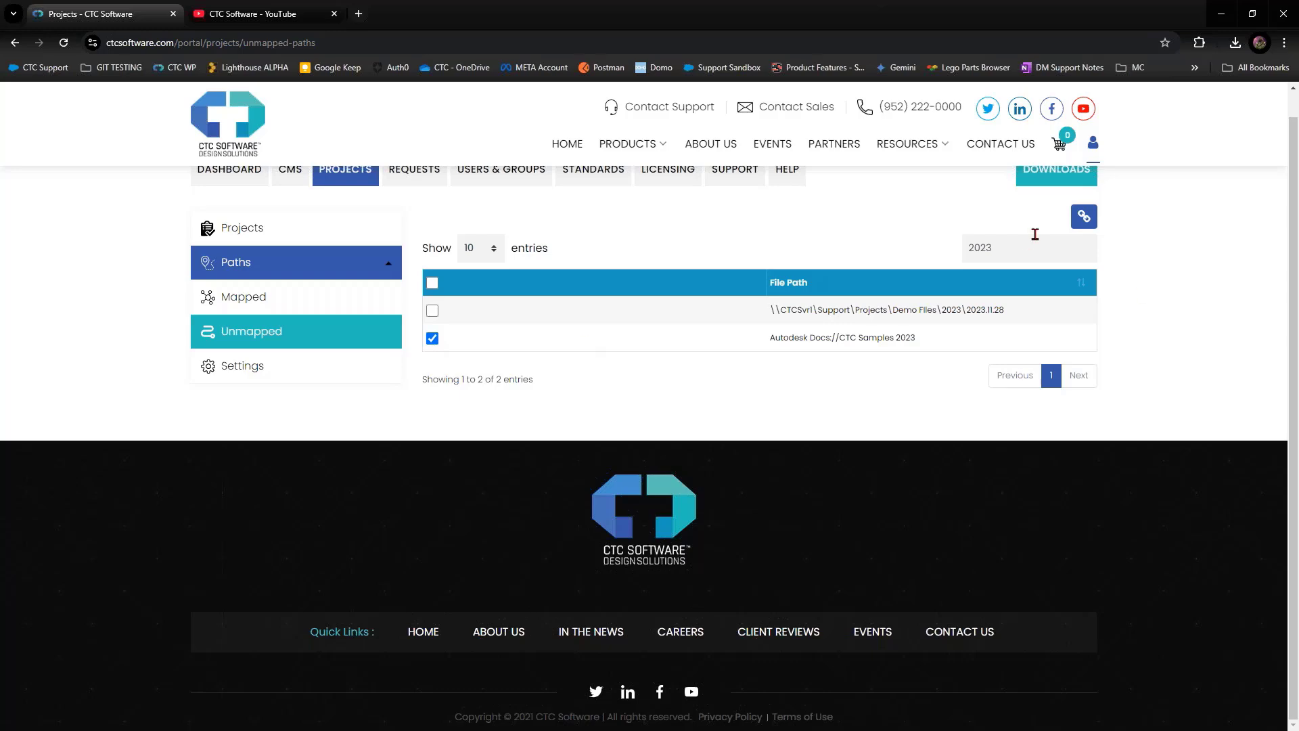
{"action": "left_click", "coordinate": [1084, 217]}
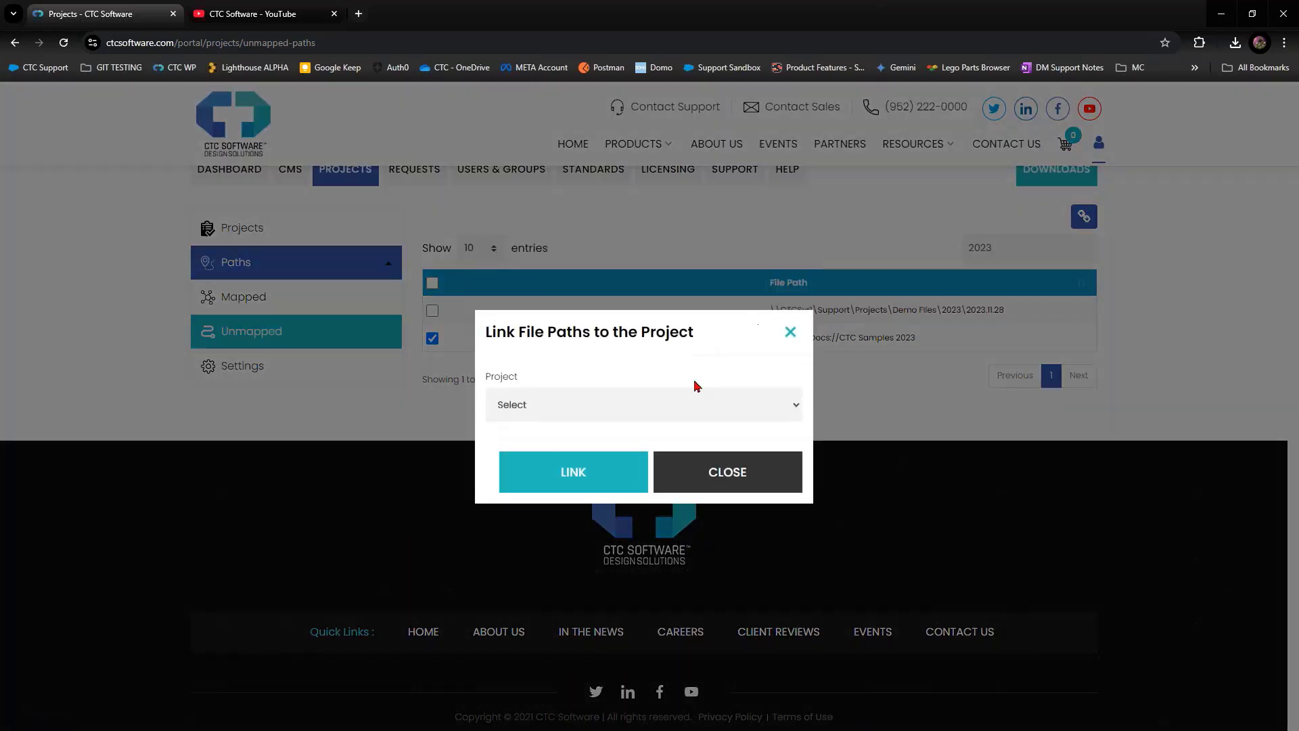
{"action": "left_click", "coordinate": [688, 405]}
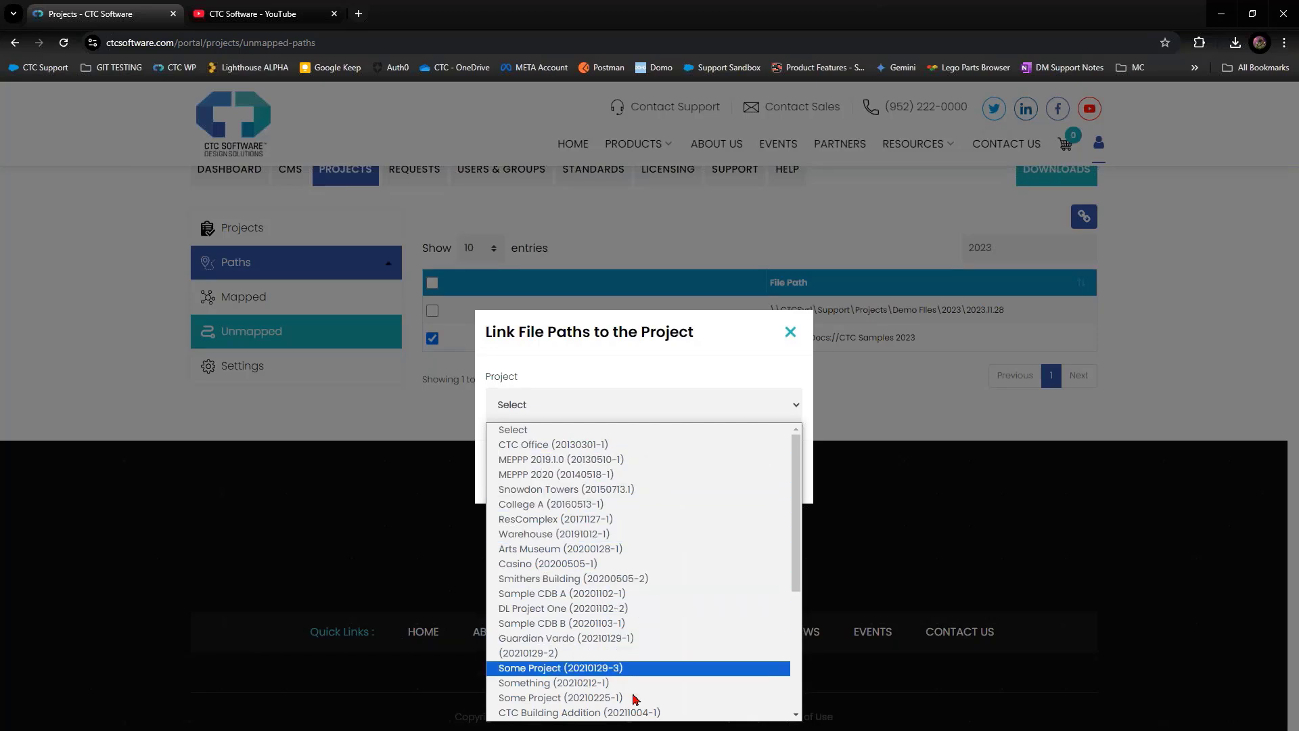
{"action": "scroll", "coordinate": [632, 697], "scroll_direction": "down", "scroll_amount": 3}
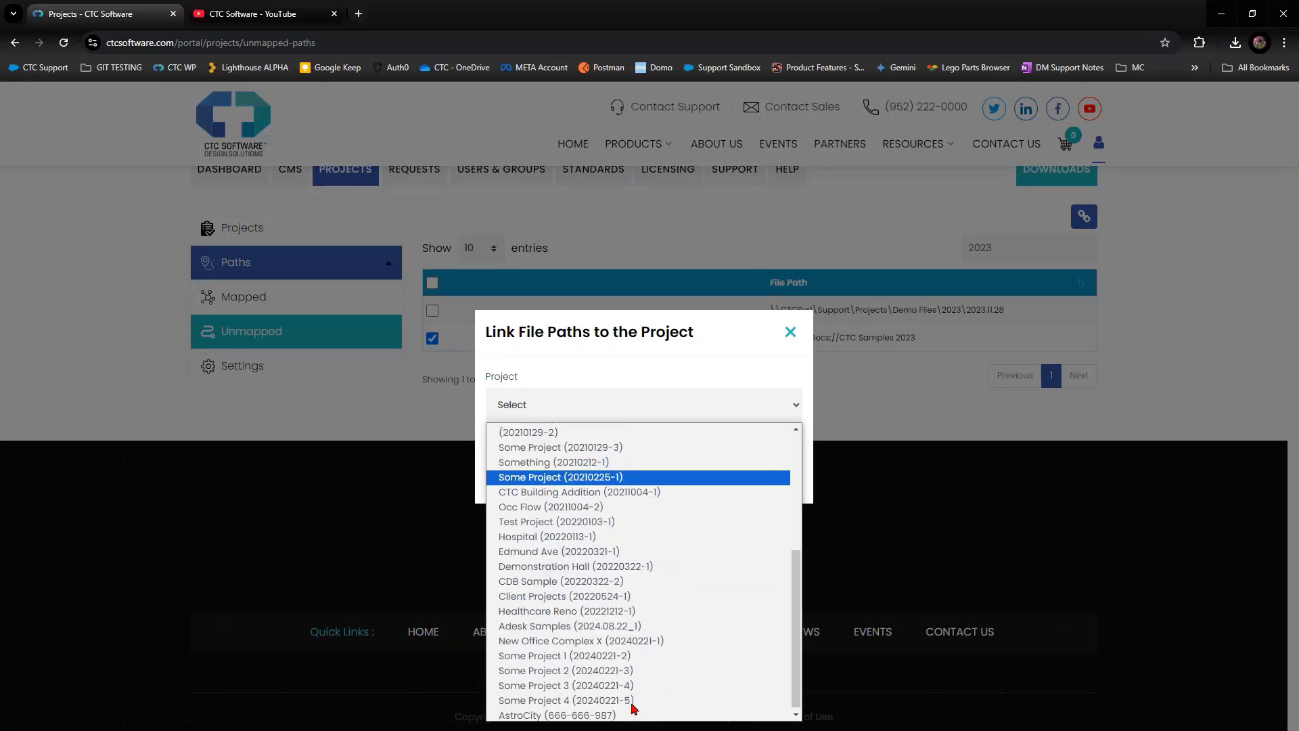
{"action": "left_click", "coordinate": [586, 624]}
{"action": "left_click", "coordinate": [552, 467]}
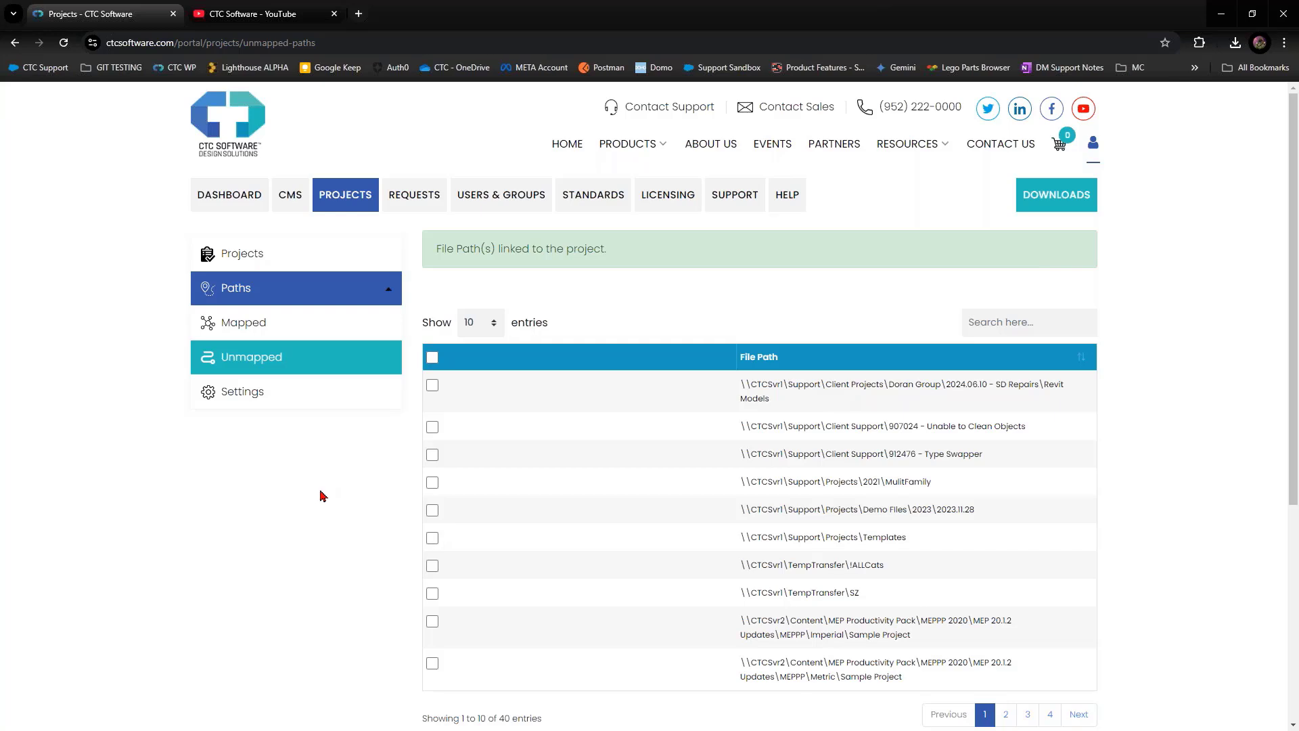
Review the mapped file paths and return to the projects list.
{"action": "left_click", "coordinate": [294, 327]}
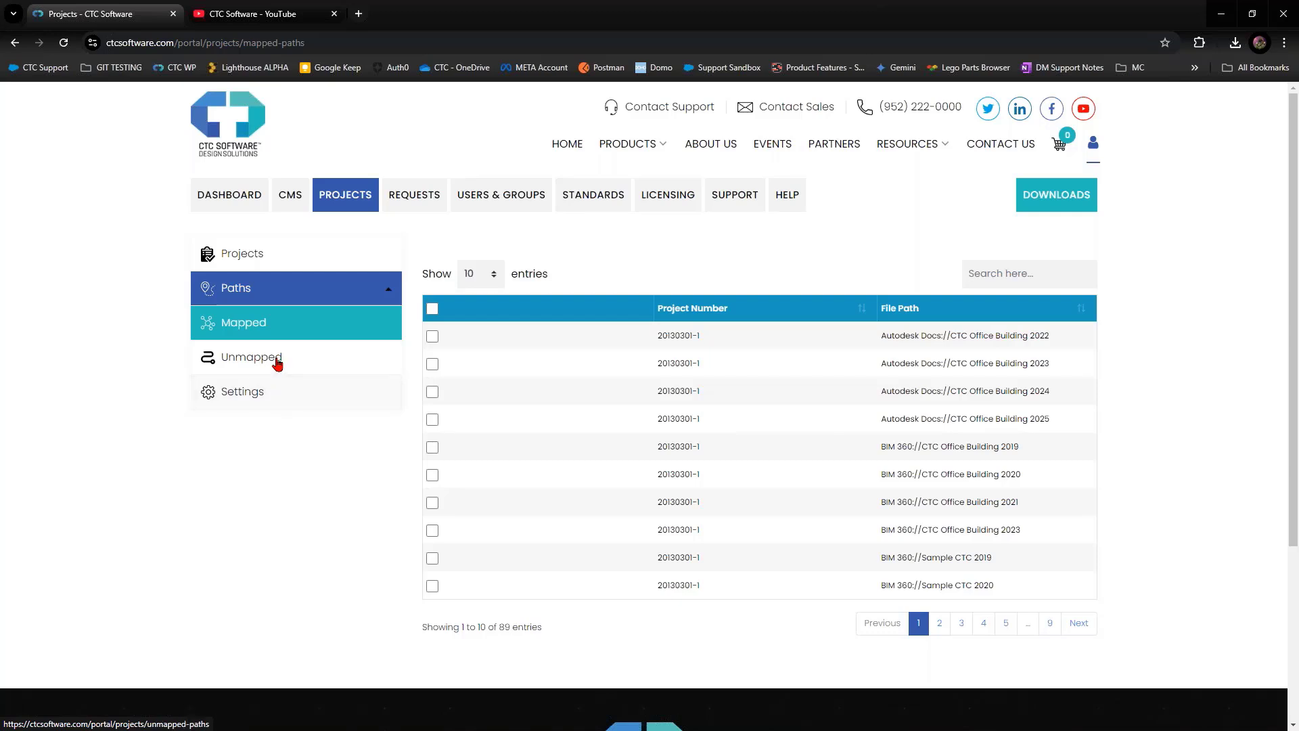
{"action": "left_click", "coordinate": [274, 260]}
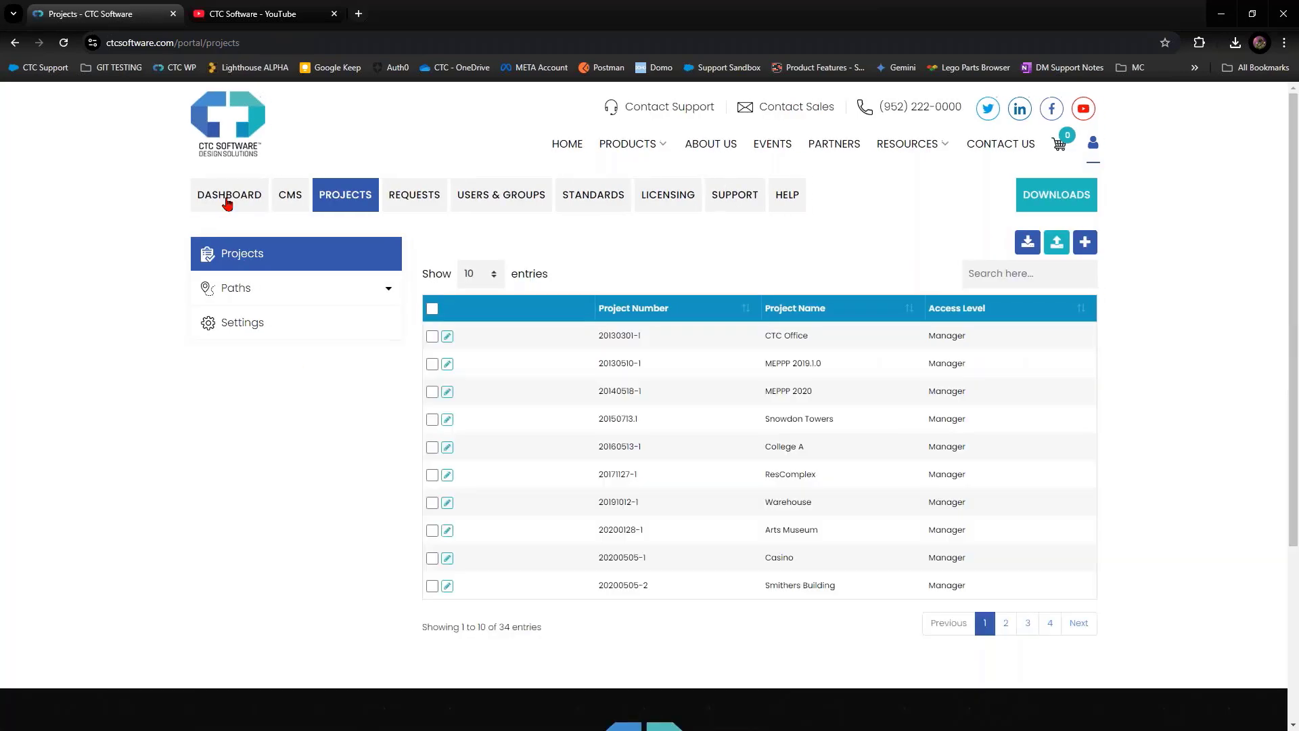
Open the portal dashboard and review the reports offered under the Enterprise and Projects categories.
{"action": "left_click", "coordinate": [227, 199]}
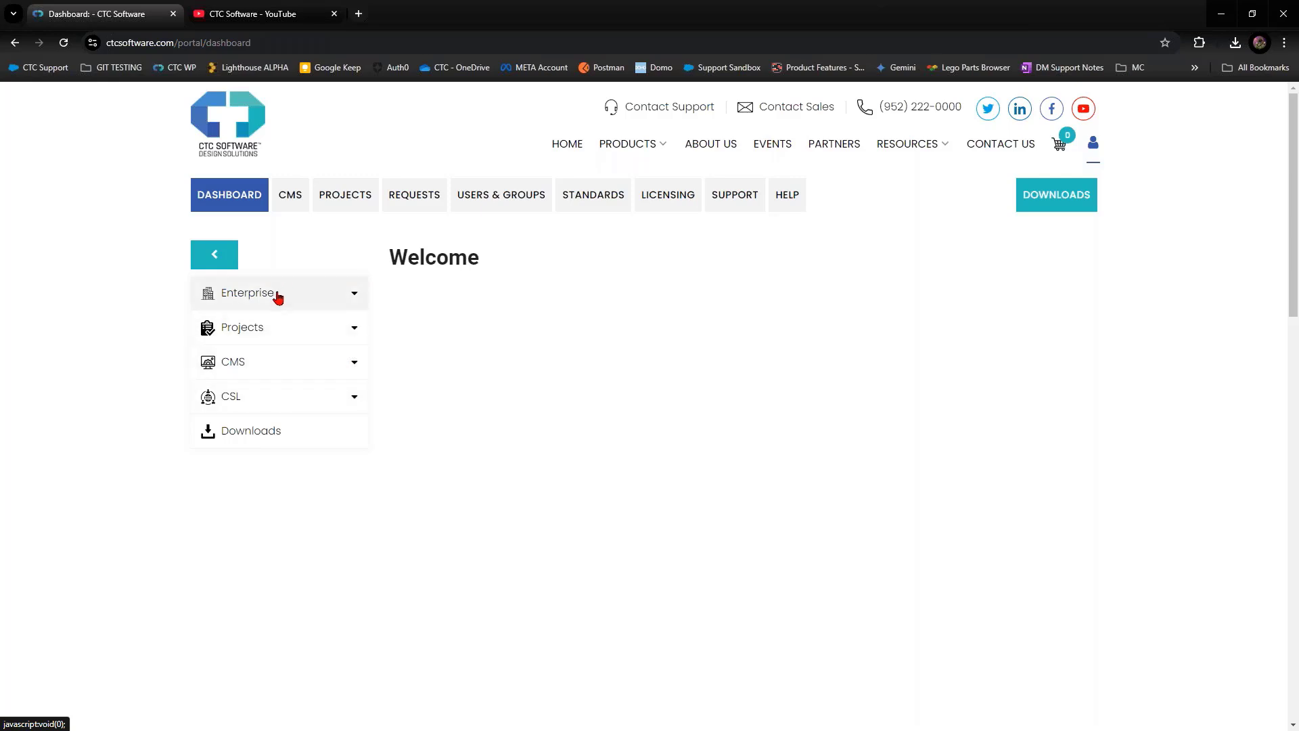
{"action": "left_click", "coordinate": [304, 298]}
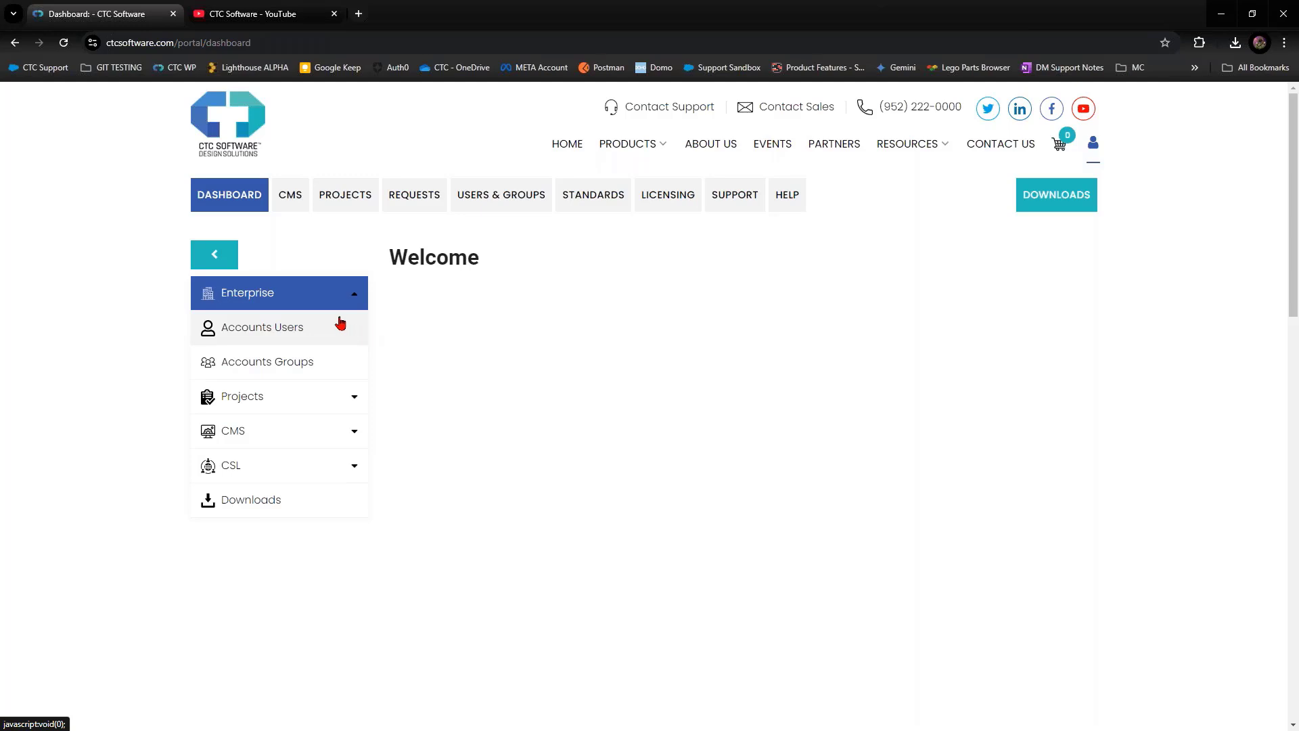
{"action": "left_click", "coordinate": [249, 293]}
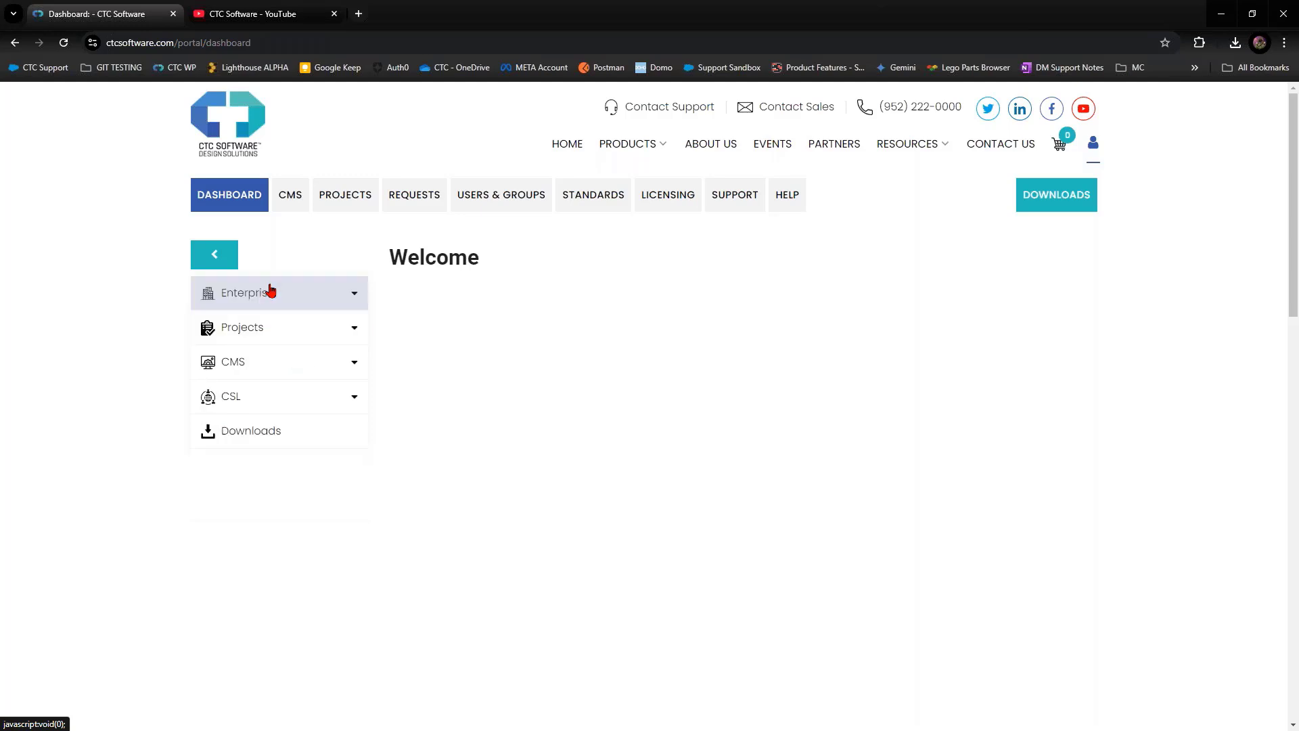
{"action": "left_click", "coordinate": [255, 329]}
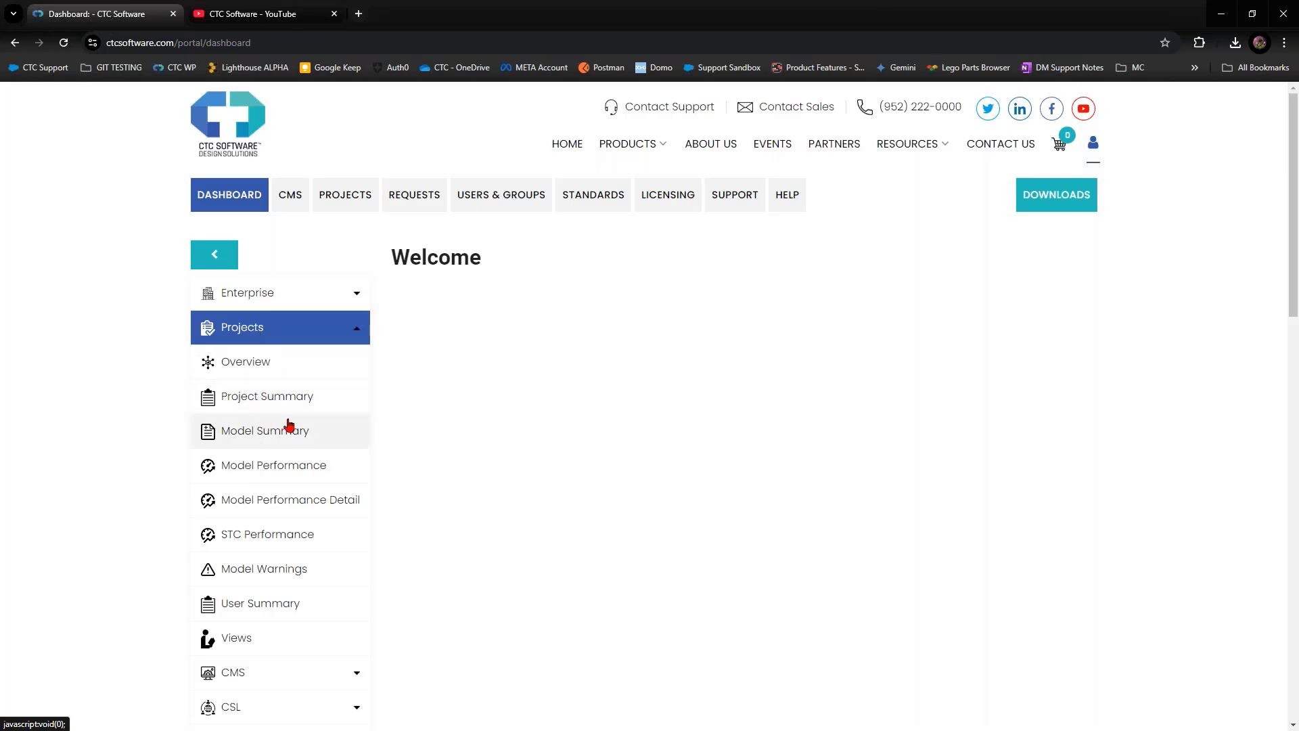
{"action": "scroll", "coordinate": [289, 425], "scroll_direction": "down", "scroll_amount": 1}
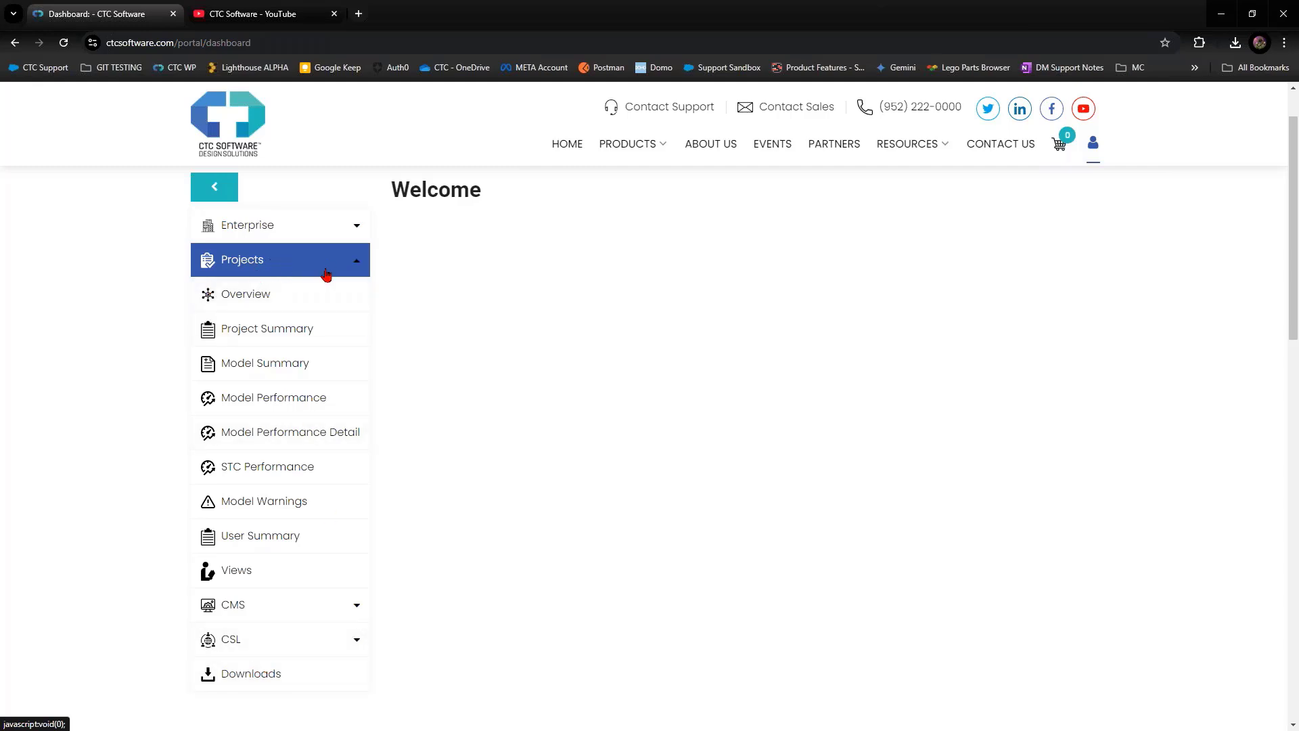
Open the Projects Overview report and examine the largest models, approaching deadlines, and project and user hours charts.
{"action": "left_click", "coordinate": [301, 295]}
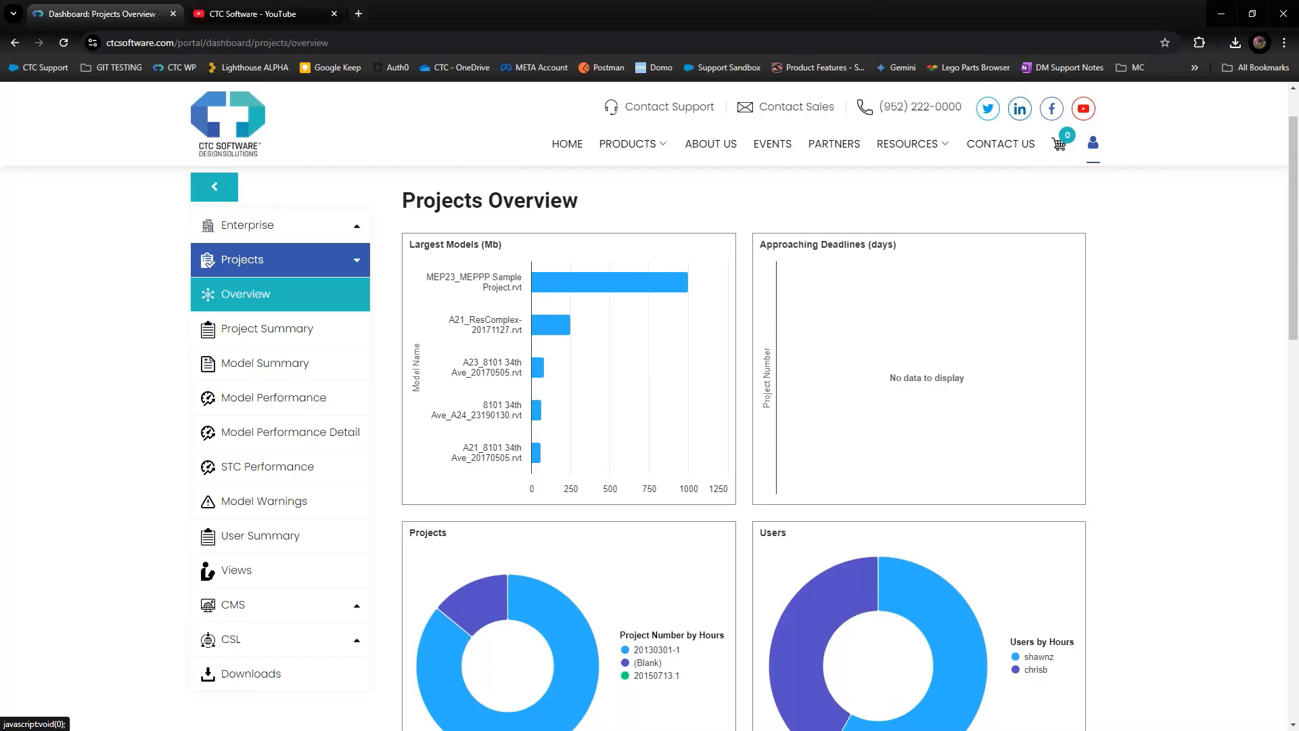
{"action": "scroll", "coordinate": [734, 325], "scroll_direction": "down", "scroll_amount": 5}
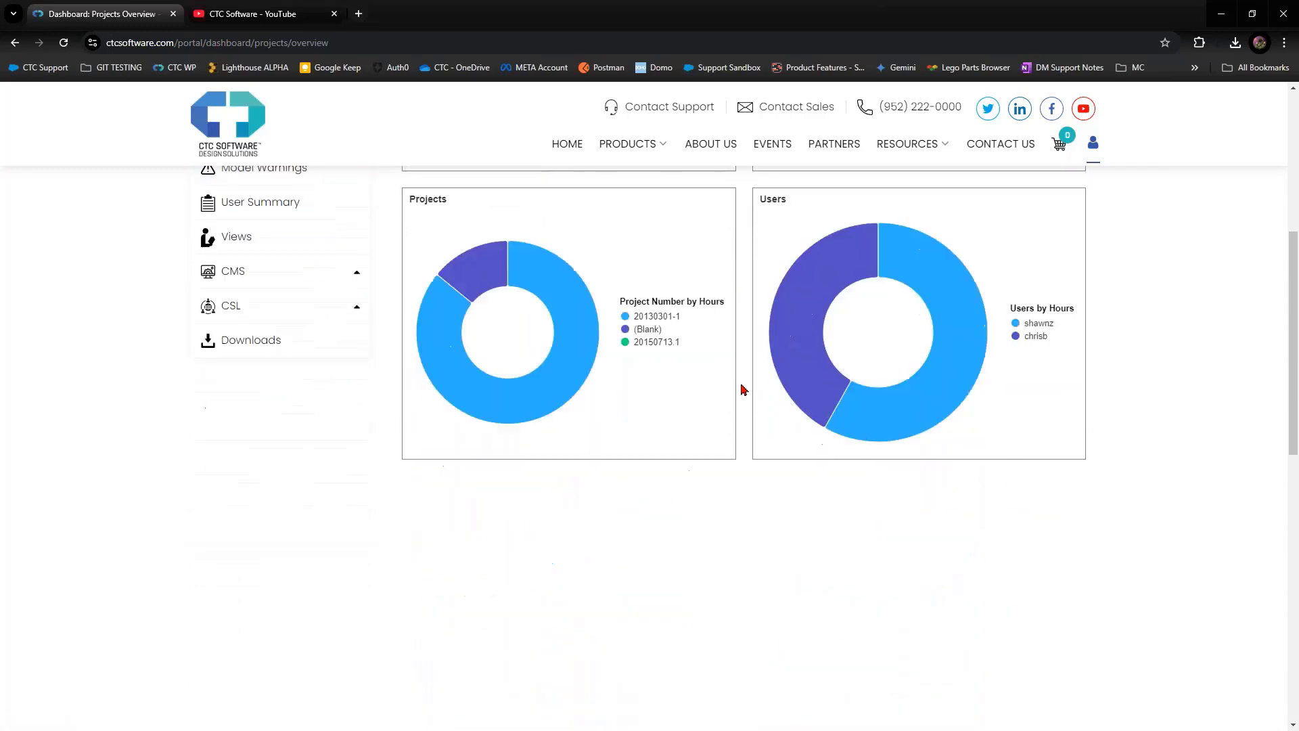
{"action": "scroll", "coordinate": [743, 389], "scroll_direction": "up", "scroll_amount": 5}
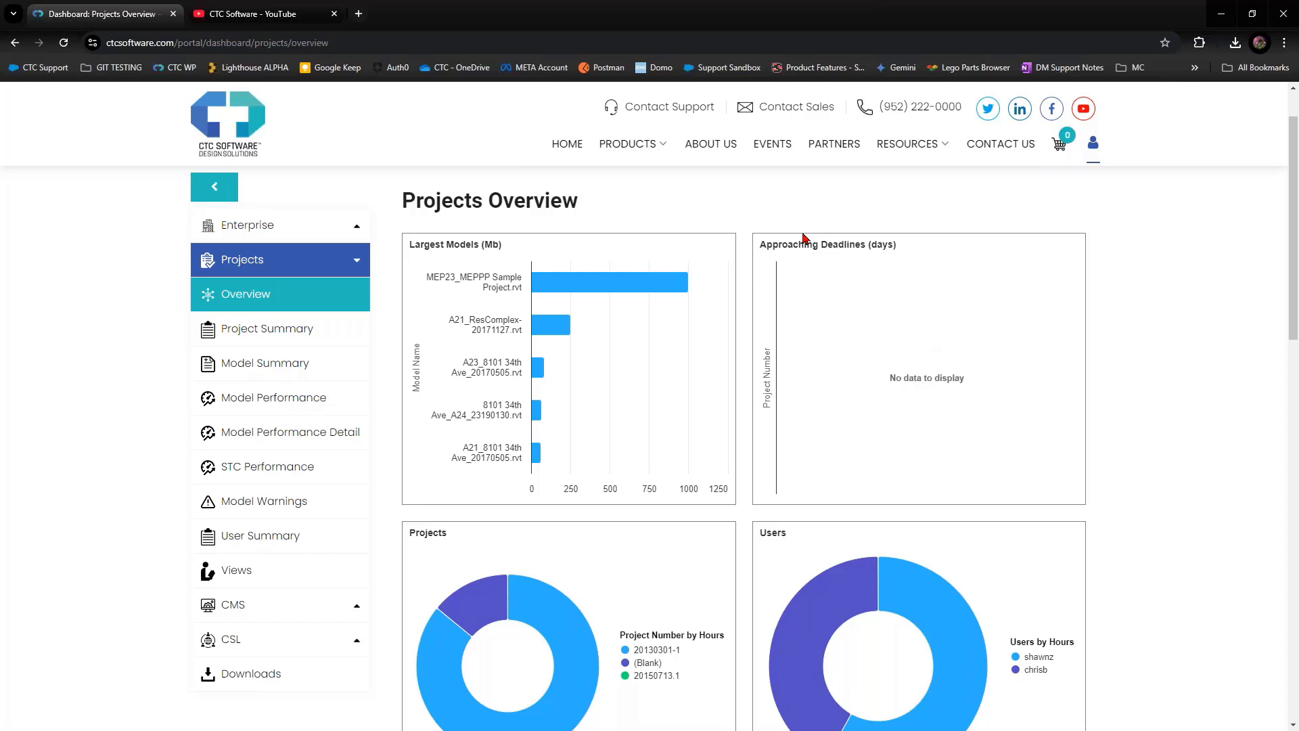
{"action": "scroll", "coordinate": [740, 512], "scroll_direction": "down", "scroll_amount": 2}
{"action": "mouse_move", "coordinate": [562, 555]}
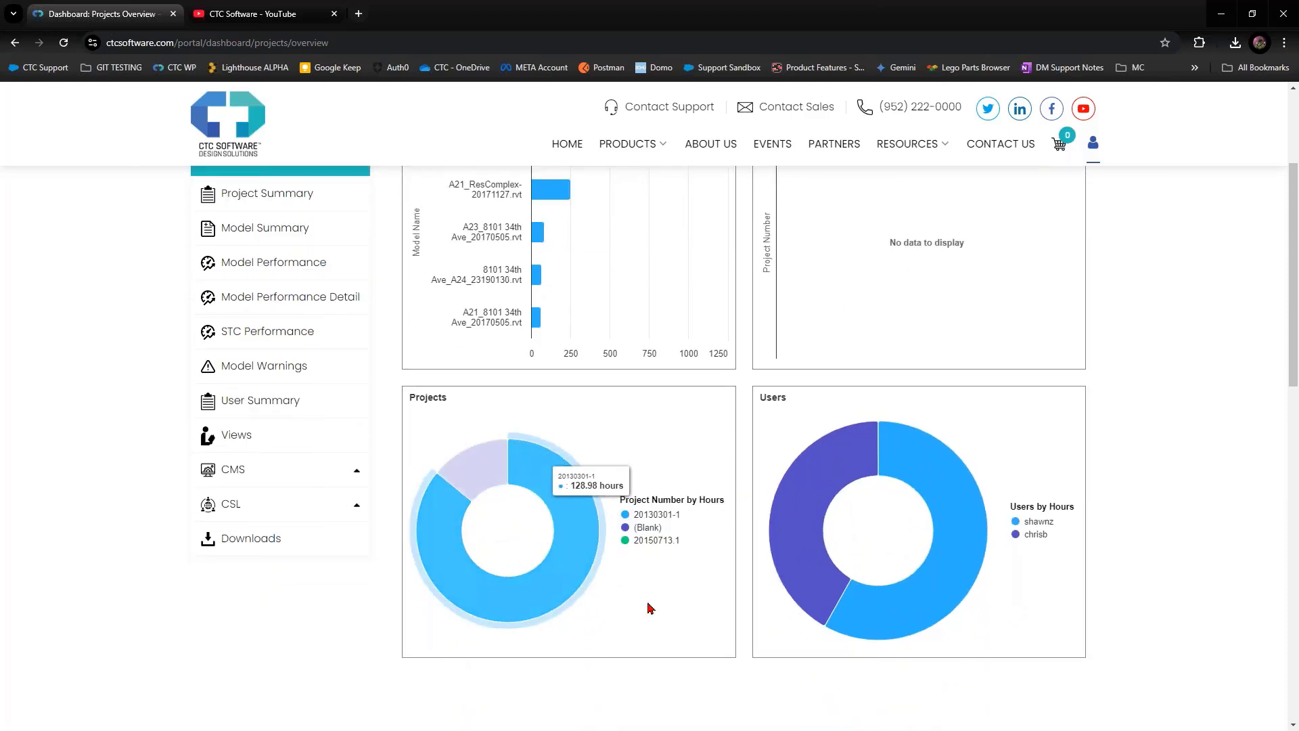
{"action": "mouse_move", "coordinate": [457, 532]}
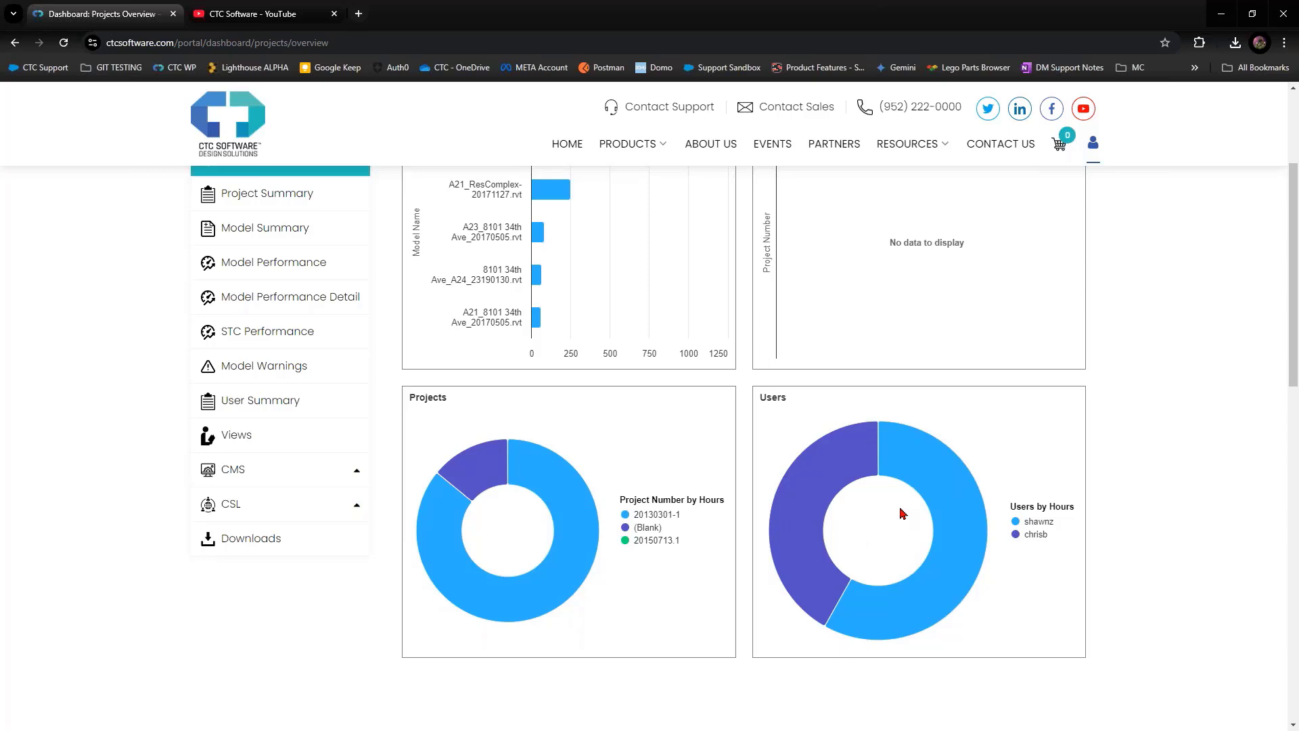
{"action": "scroll", "coordinate": [277, 228], "scroll_direction": "up", "scroll_amount": 1}
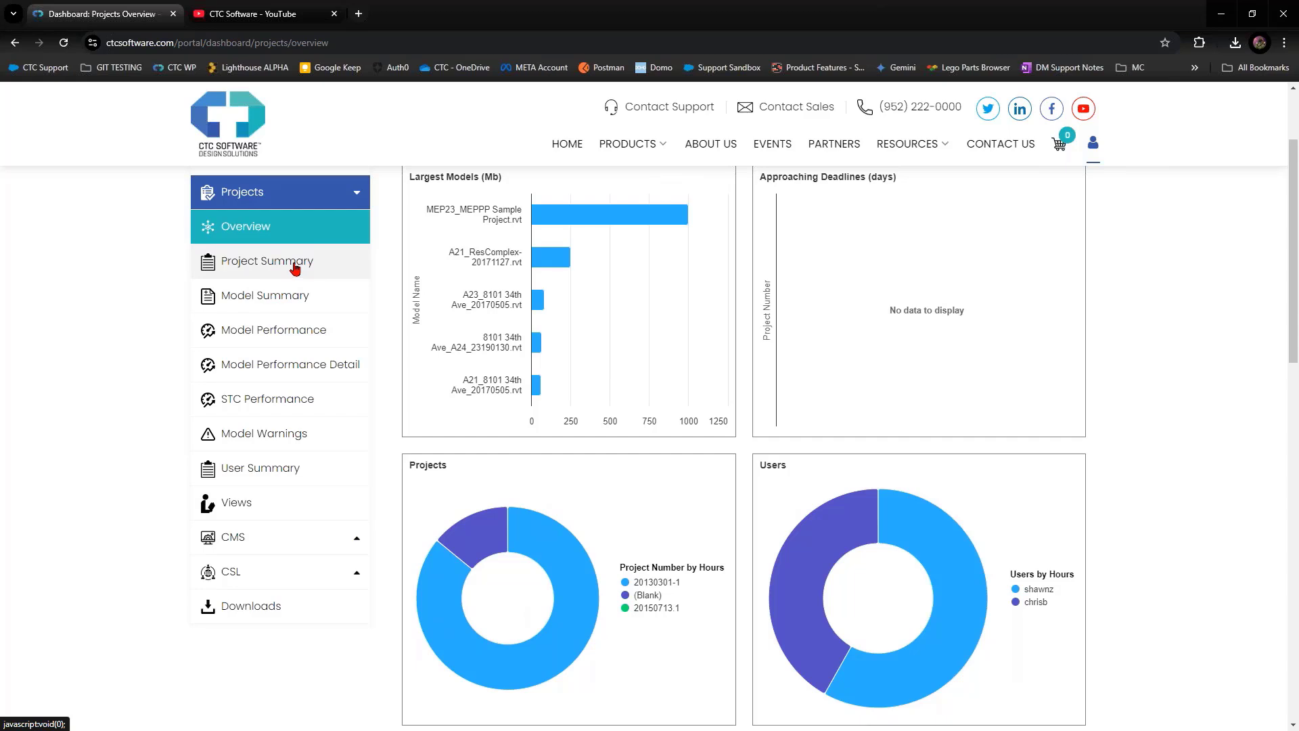
Open the Project Summary report for project 20130301-1 and examine its models, hours by model and top contributors.
{"action": "left_click", "coordinate": [294, 268]}
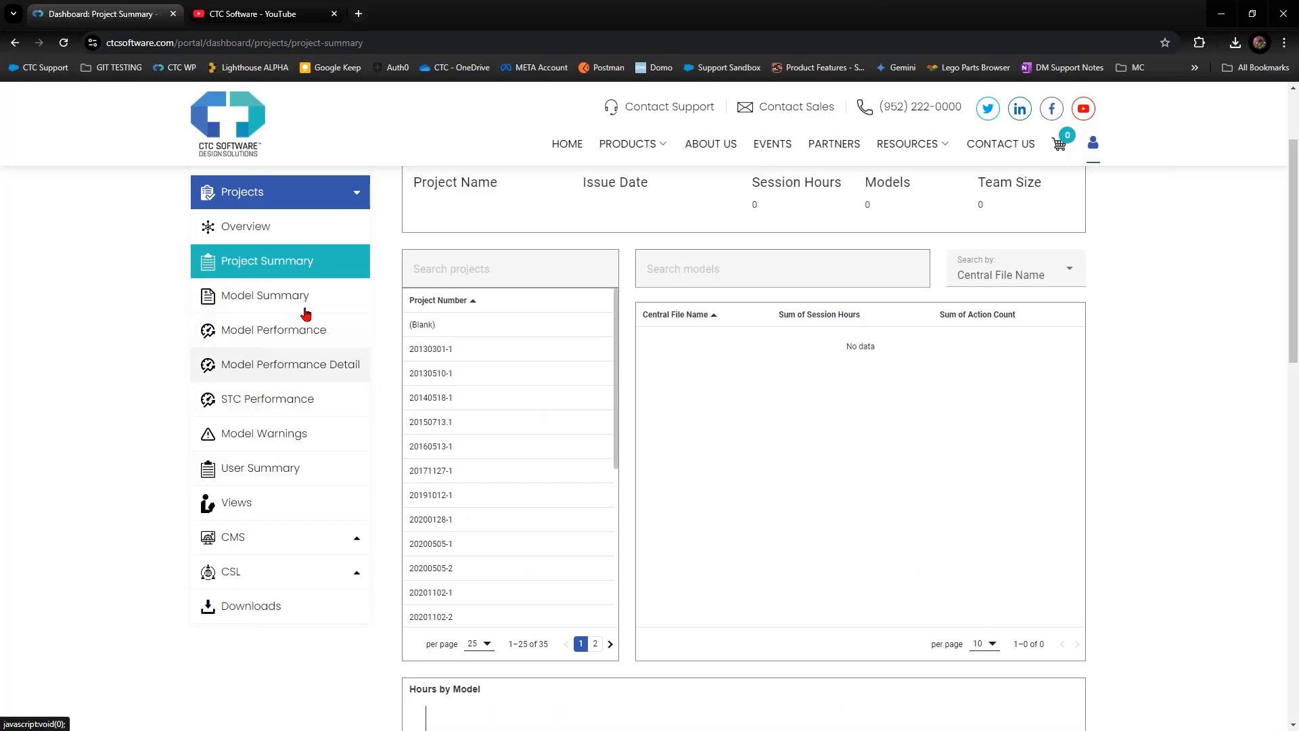
{"action": "scroll", "coordinate": [575, 244], "scroll_direction": "up", "scroll_amount": 1}
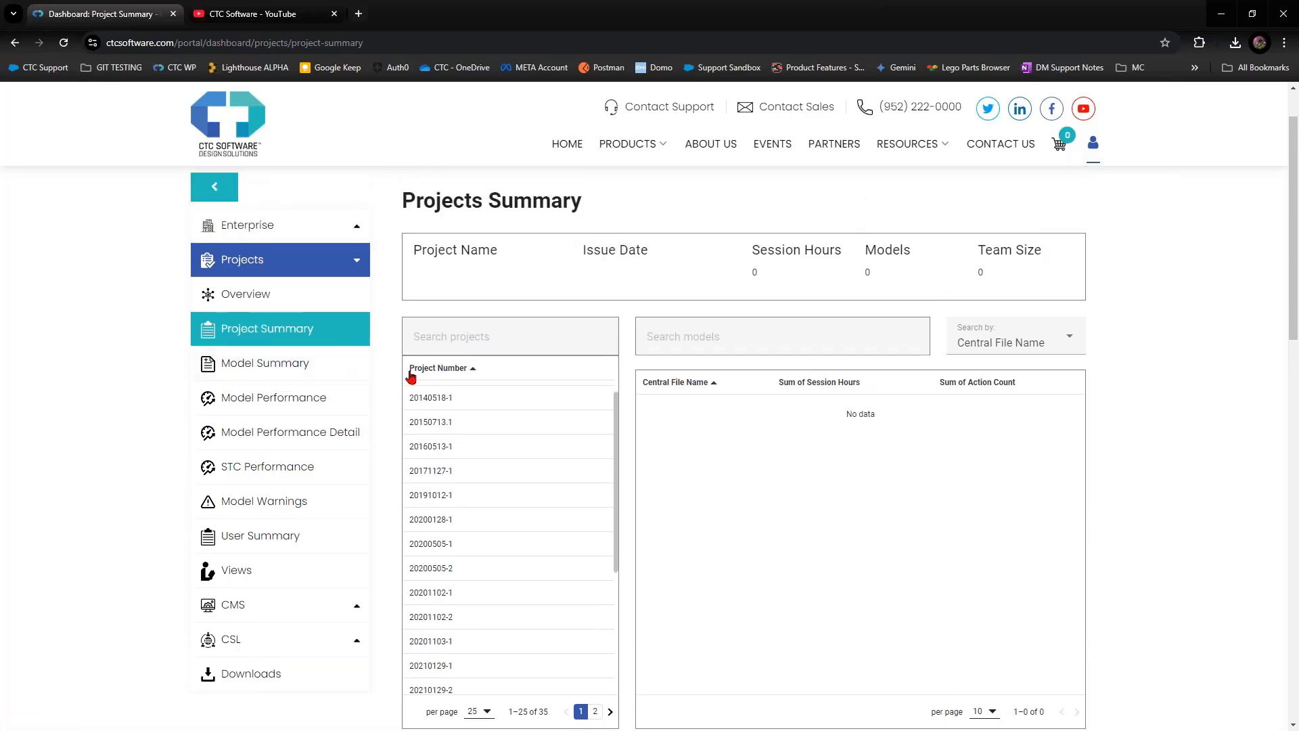
{"action": "scroll", "coordinate": [469, 410], "scroll_direction": "up", "scroll_amount": 1}
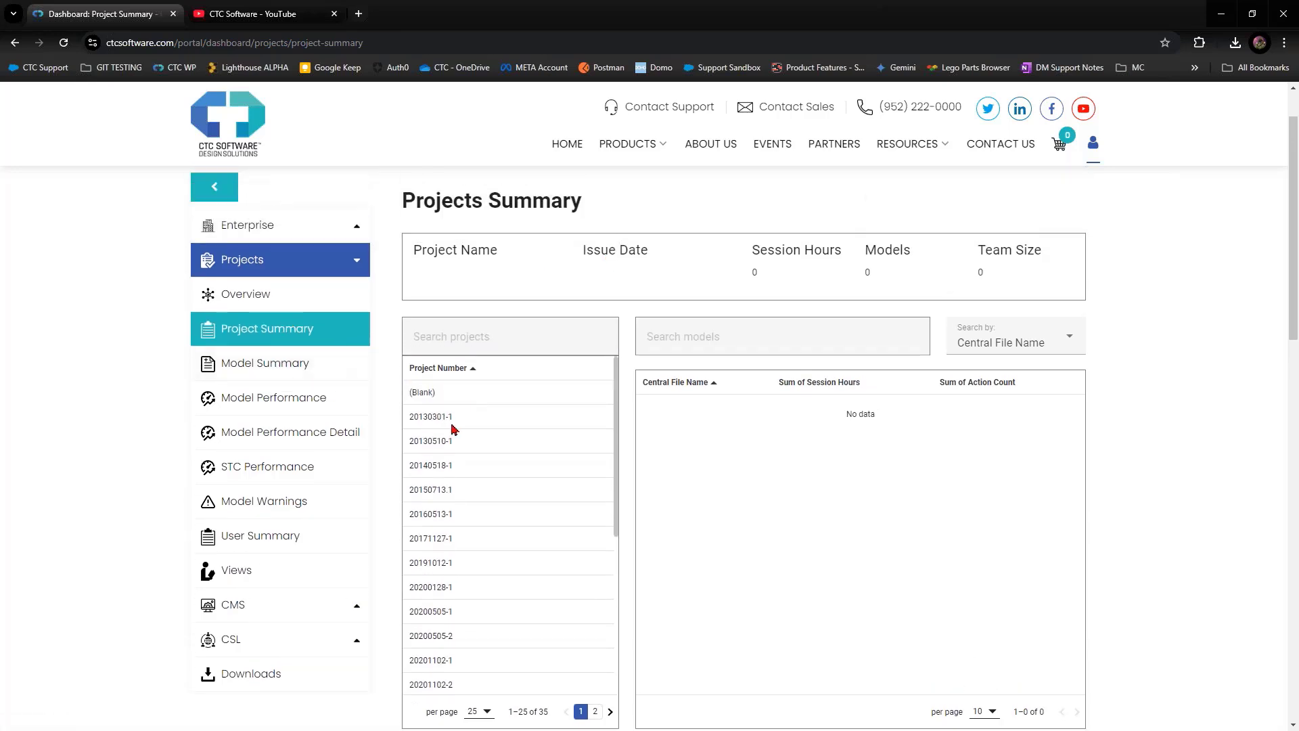
{"action": "left_click", "coordinate": [453, 426]}
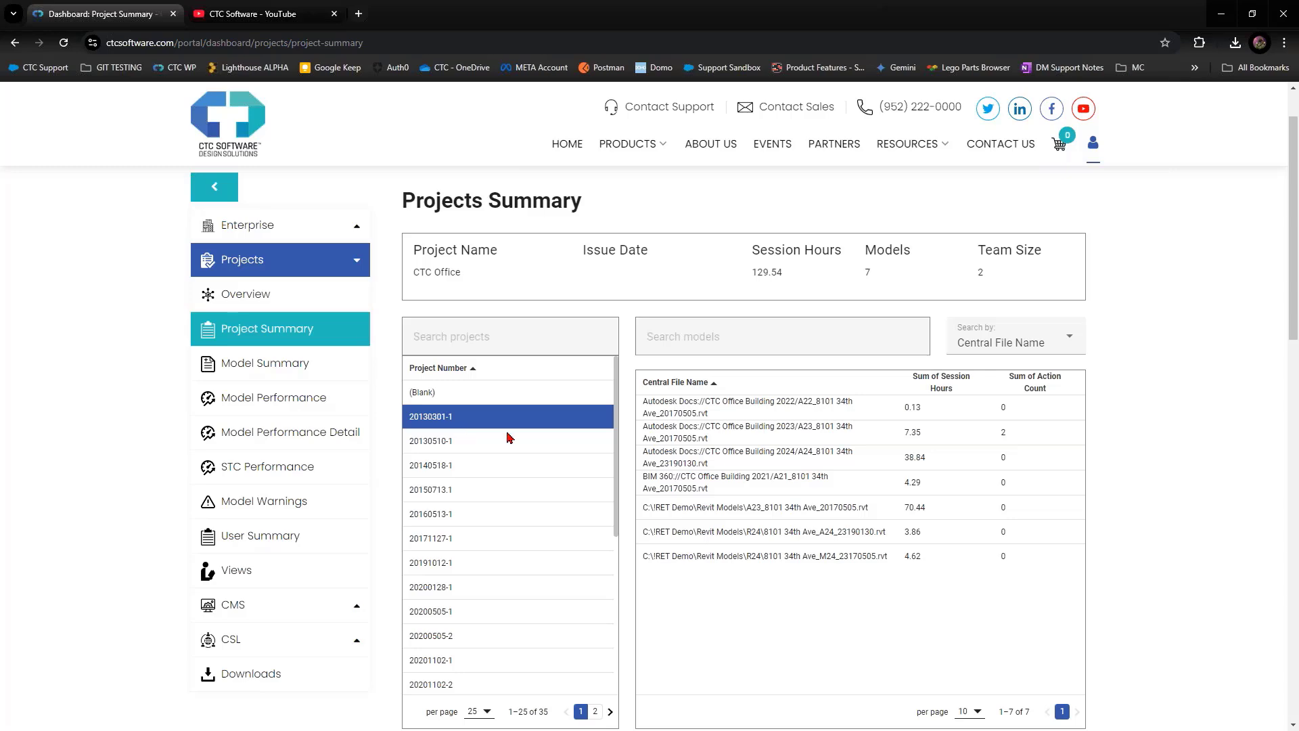
{"action": "scroll", "coordinate": [1188, 486], "scroll_direction": "down", "scroll_amount": 2}
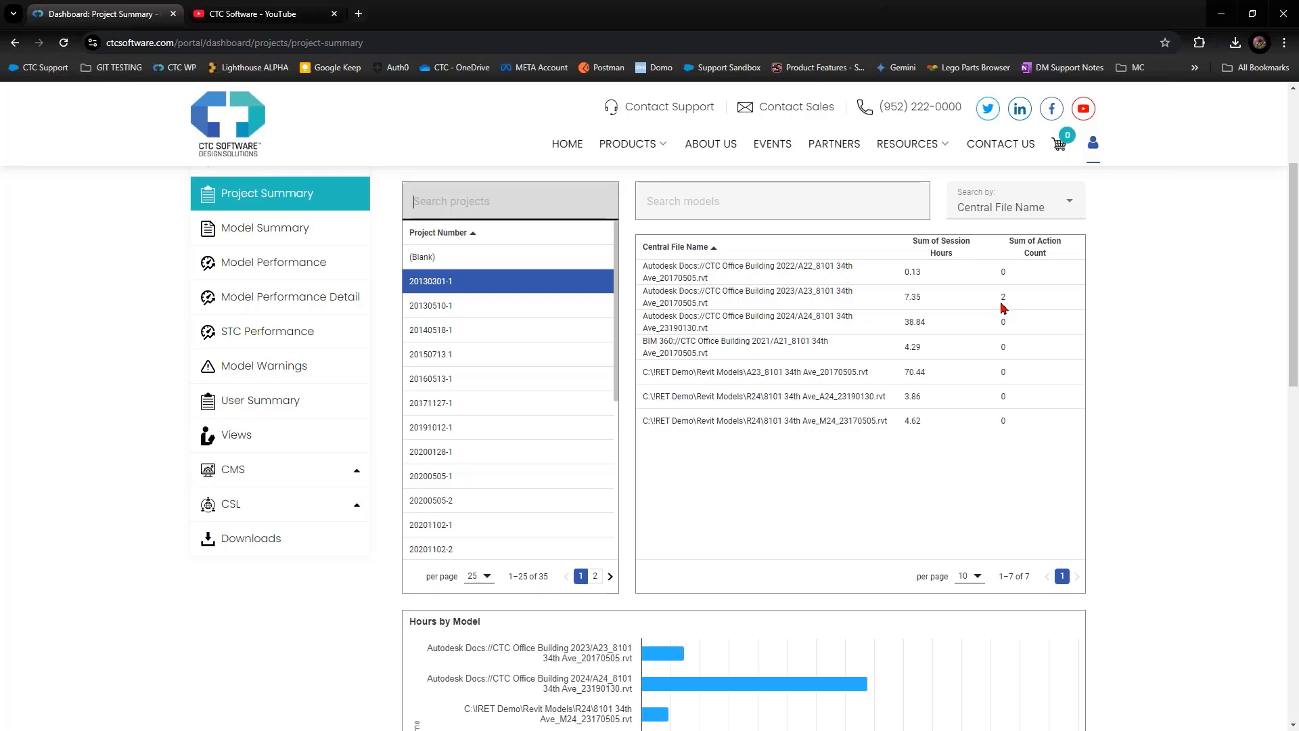
{"action": "scroll", "coordinate": [824, 446], "scroll_direction": "down", "scroll_amount": 3}
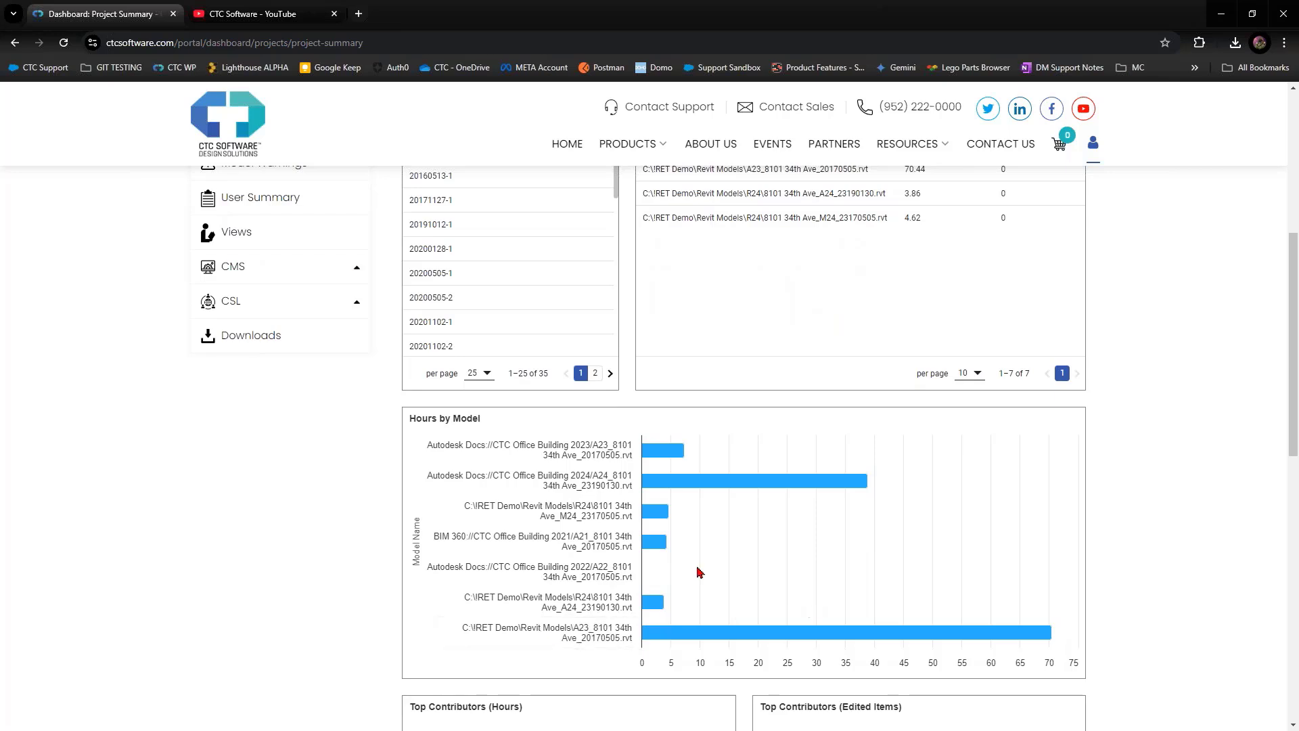
{"action": "scroll", "coordinate": [697, 568], "scroll_direction": "down", "scroll_amount": 6}
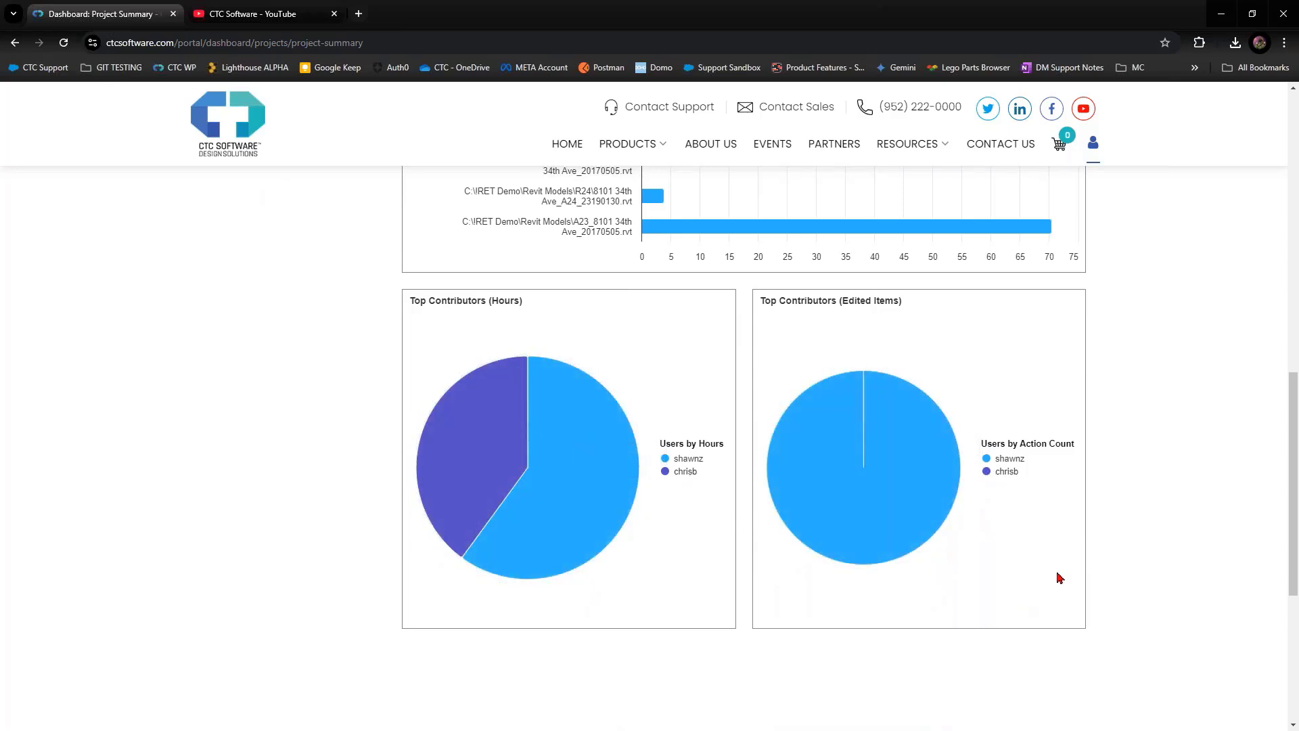
{"action": "scroll", "coordinate": [839, 531], "scroll_direction": "up", "scroll_amount": 10}
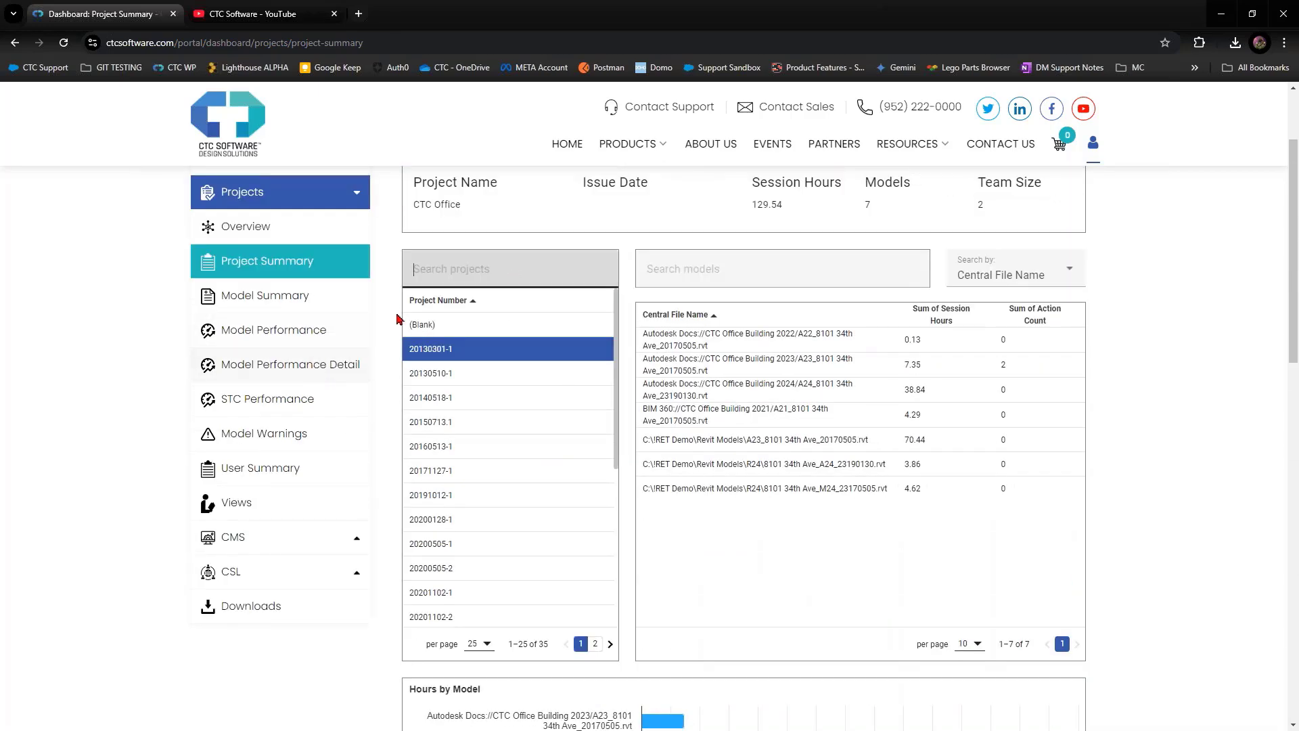
Open the Model Summary report for A24_8101 34th Ave_23190130.rvt in project 20130301-1 and review its save, open and warning figures.
{"action": "left_click", "coordinate": [291, 296]}
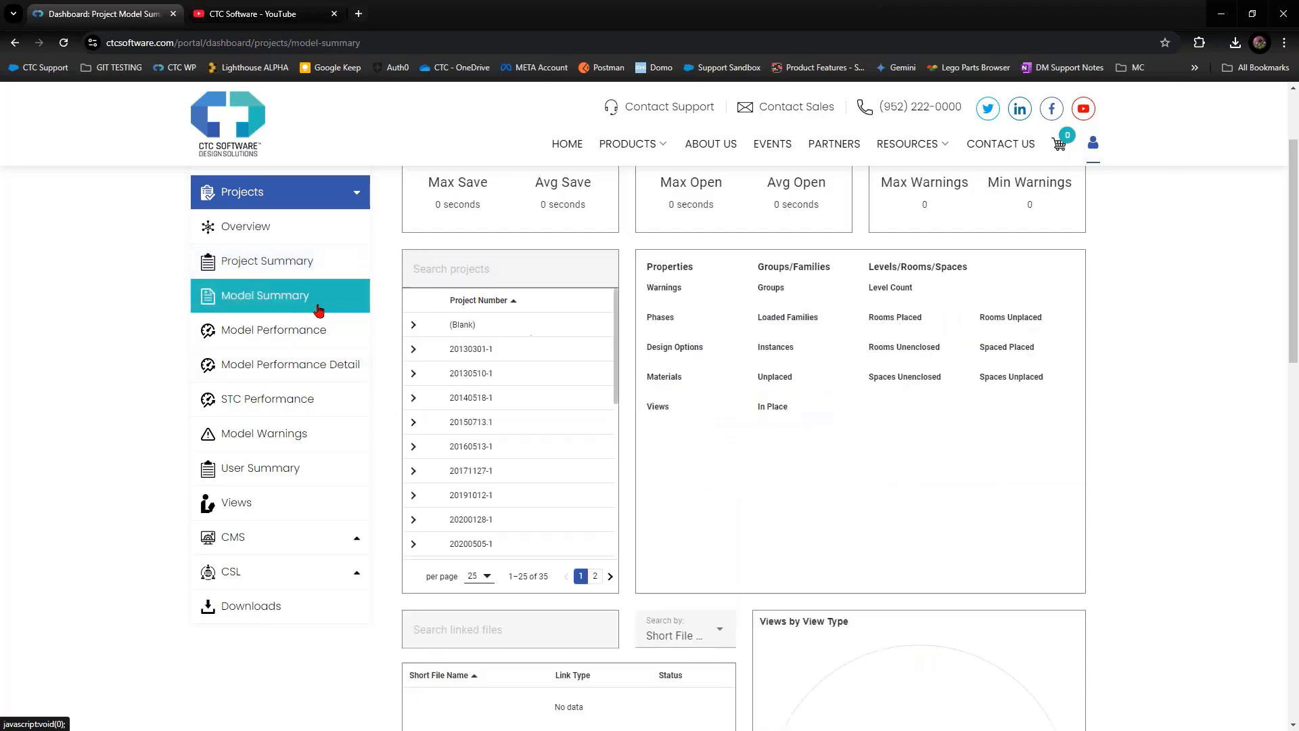
{"action": "left_click", "coordinate": [504, 352]}
{"action": "left_click", "coordinate": [412, 352]}
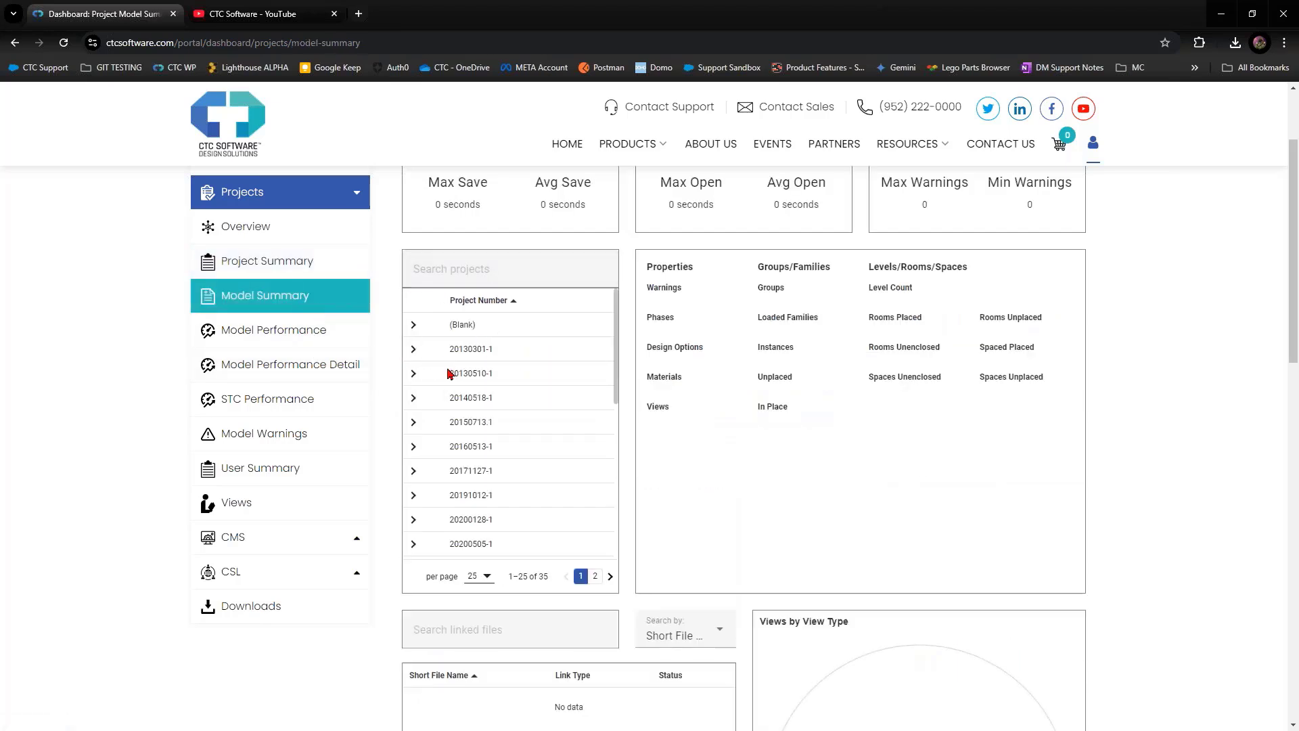
{"action": "left_click", "coordinate": [452, 348]}
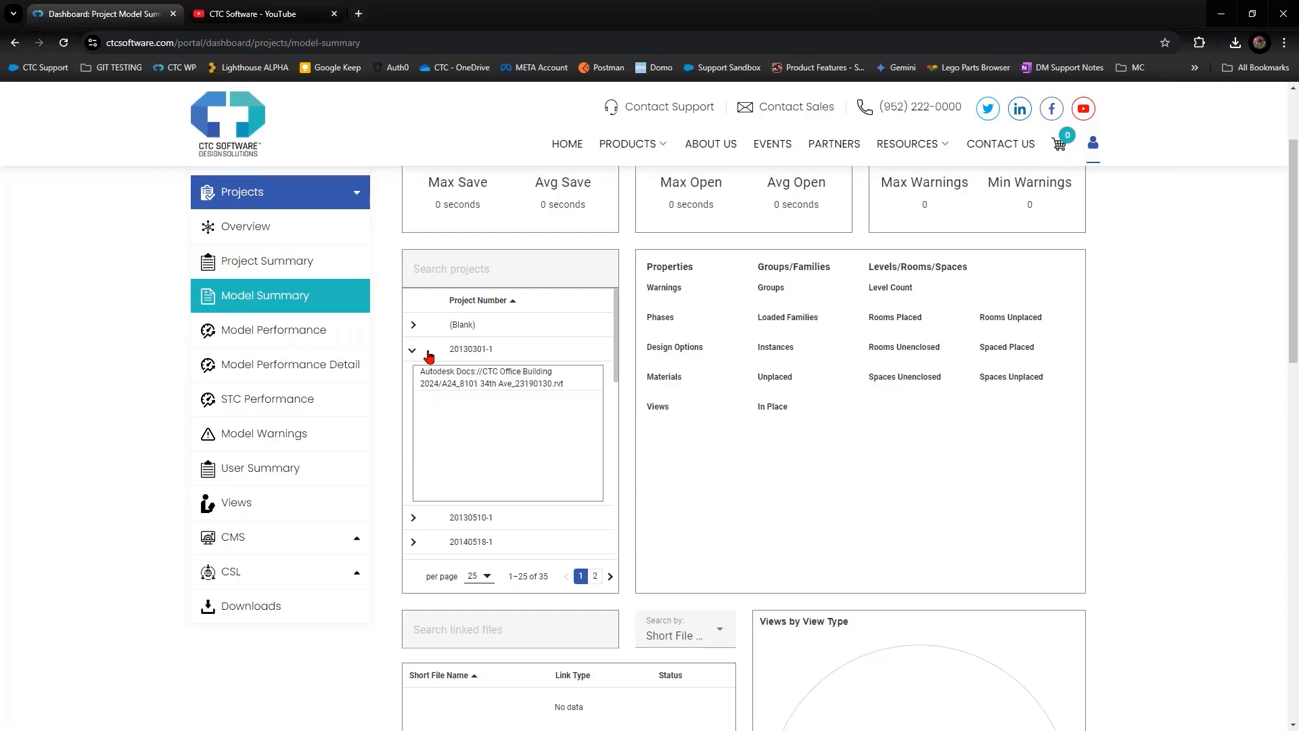
{"action": "left_click", "coordinate": [450, 379]}
{"action": "scroll", "coordinate": [641, 312], "scroll_direction": "up", "scroll_amount": 1}
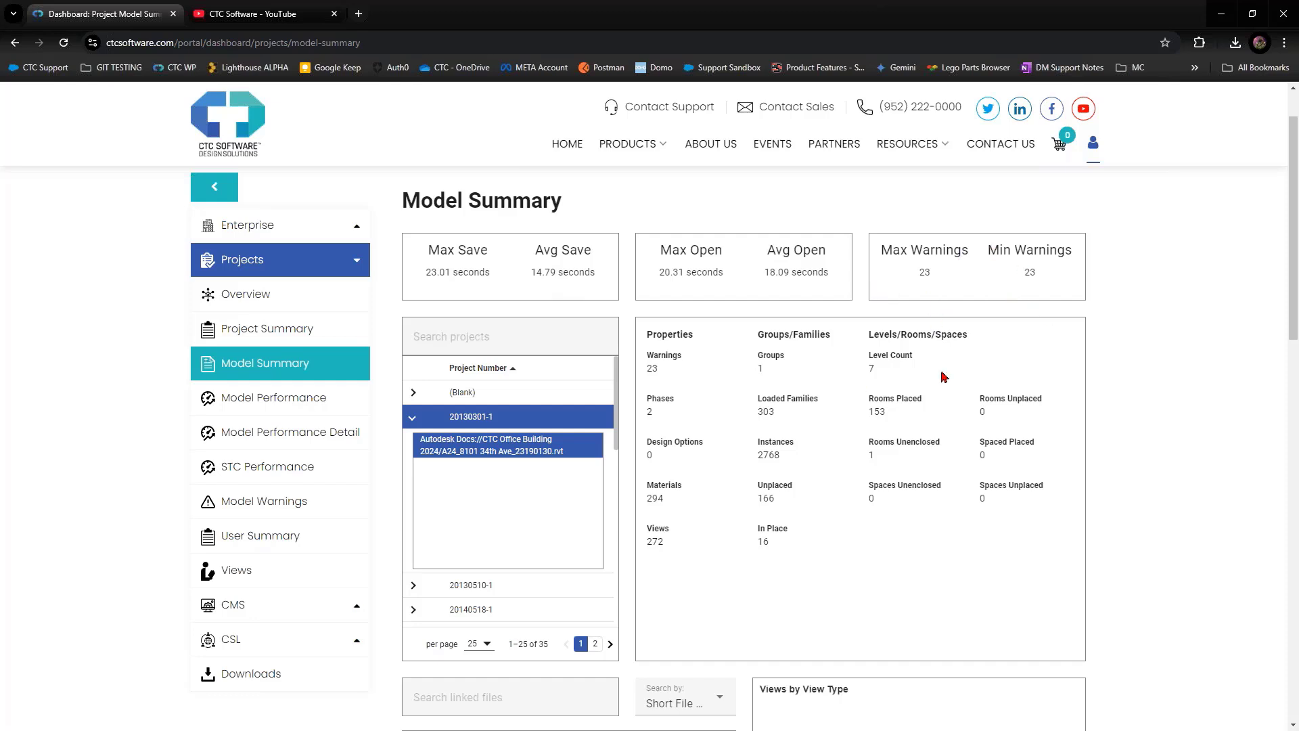
Examine the model's properties, linked files list and the slices of the Views by View Type chart.
{"action": "scroll", "coordinate": [759, 384], "scroll_direction": "down", "scroll_amount": 1}
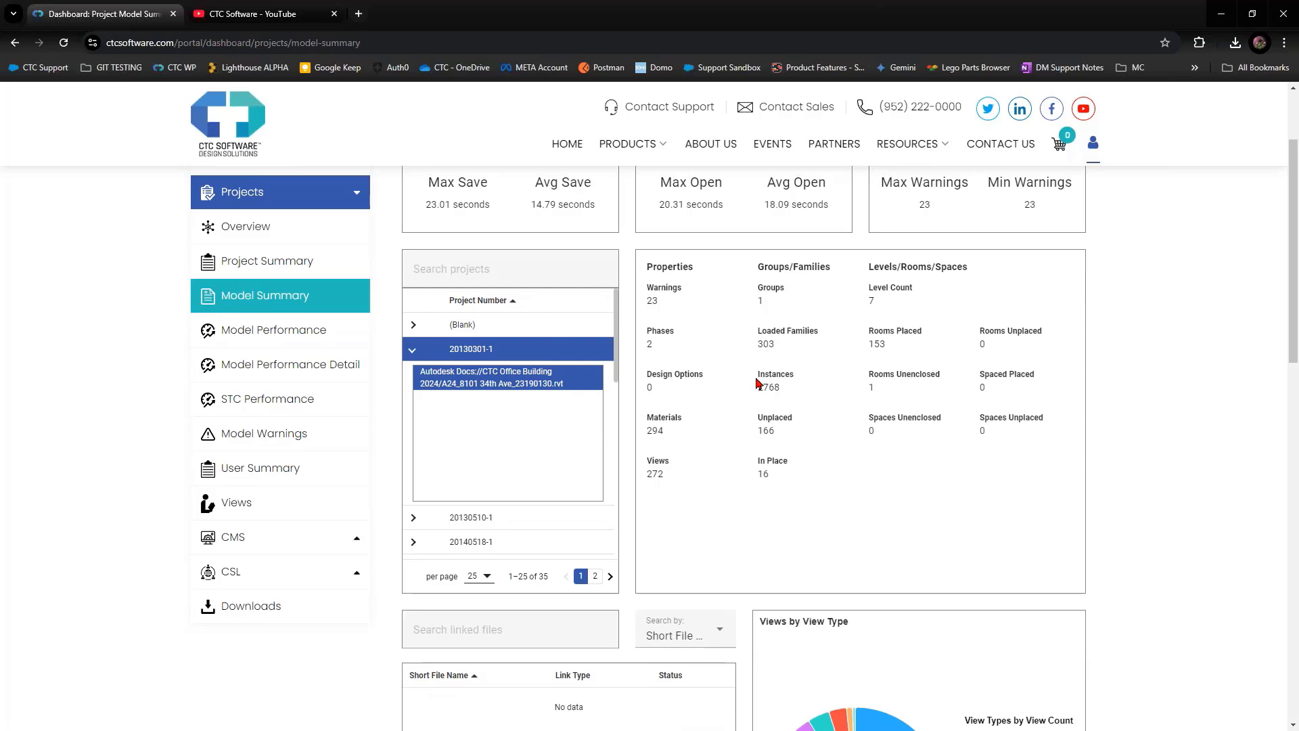
{"action": "scroll", "coordinate": [891, 441], "scroll_direction": "down", "scroll_amount": 3}
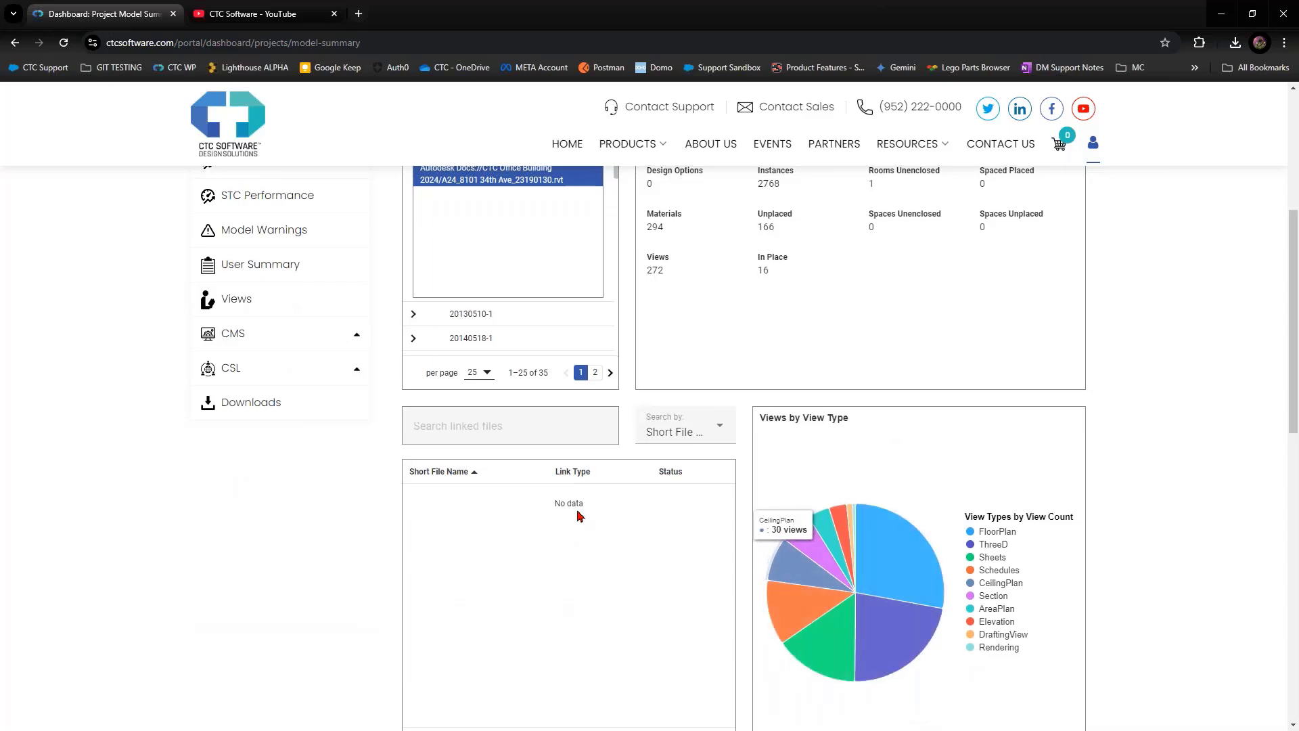
{"action": "scroll", "coordinate": [579, 516], "scroll_direction": "down", "scroll_amount": 1}
{"action": "mouse_move", "coordinate": [828, 505]}
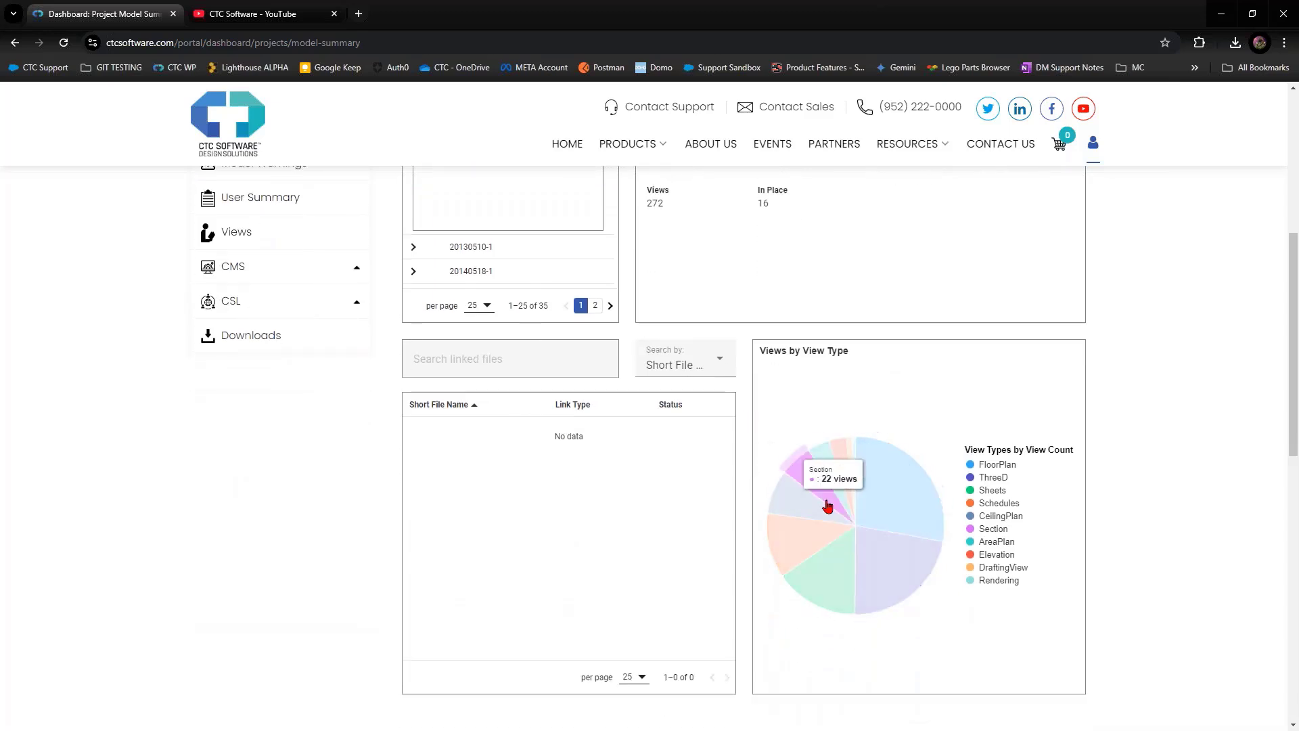
{"action": "mouse_move", "coordinate": [851, 539]}
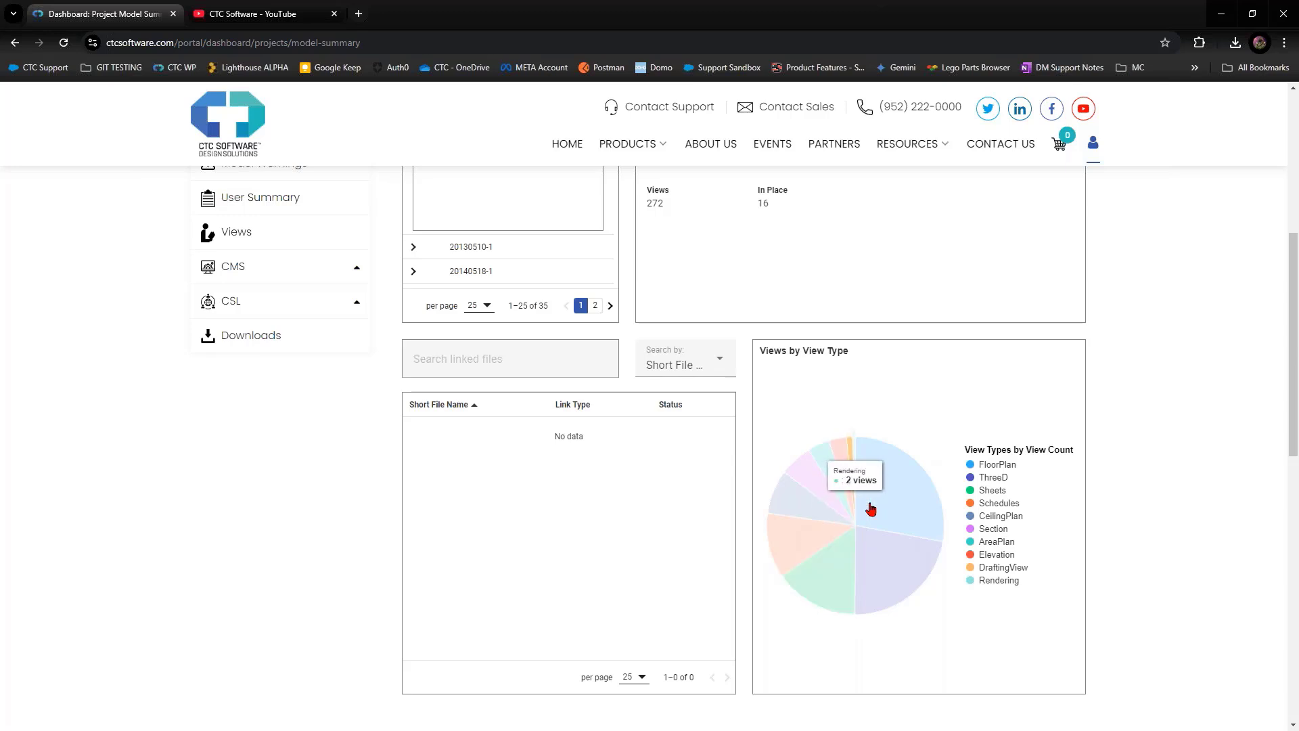
Examine the remaining slices of the Views by View Type chart and the search criteria offered for linked files.
{"action": "mouse_move", "coordinate": [882, 511]}
{"action": "mouse_move", "coordinate": [885, 574]}
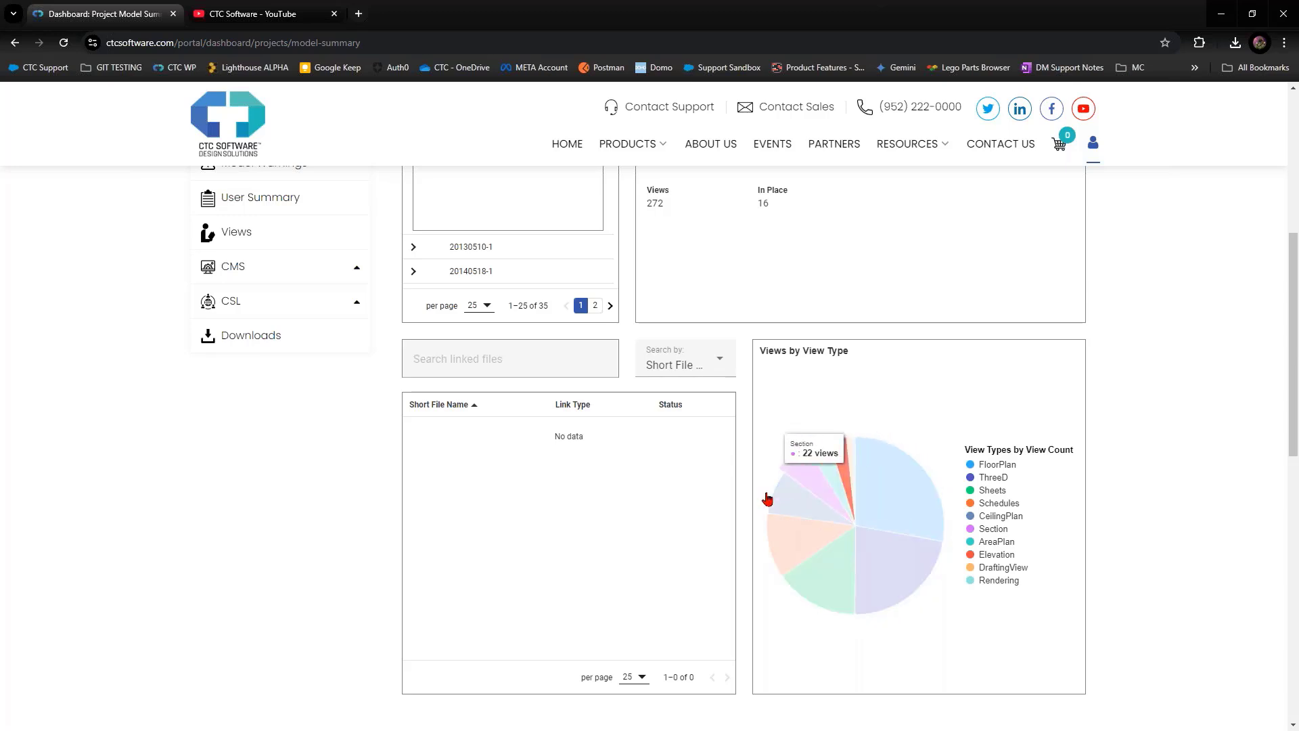
{"action": "left_click", "coordinate": [697, 365]}
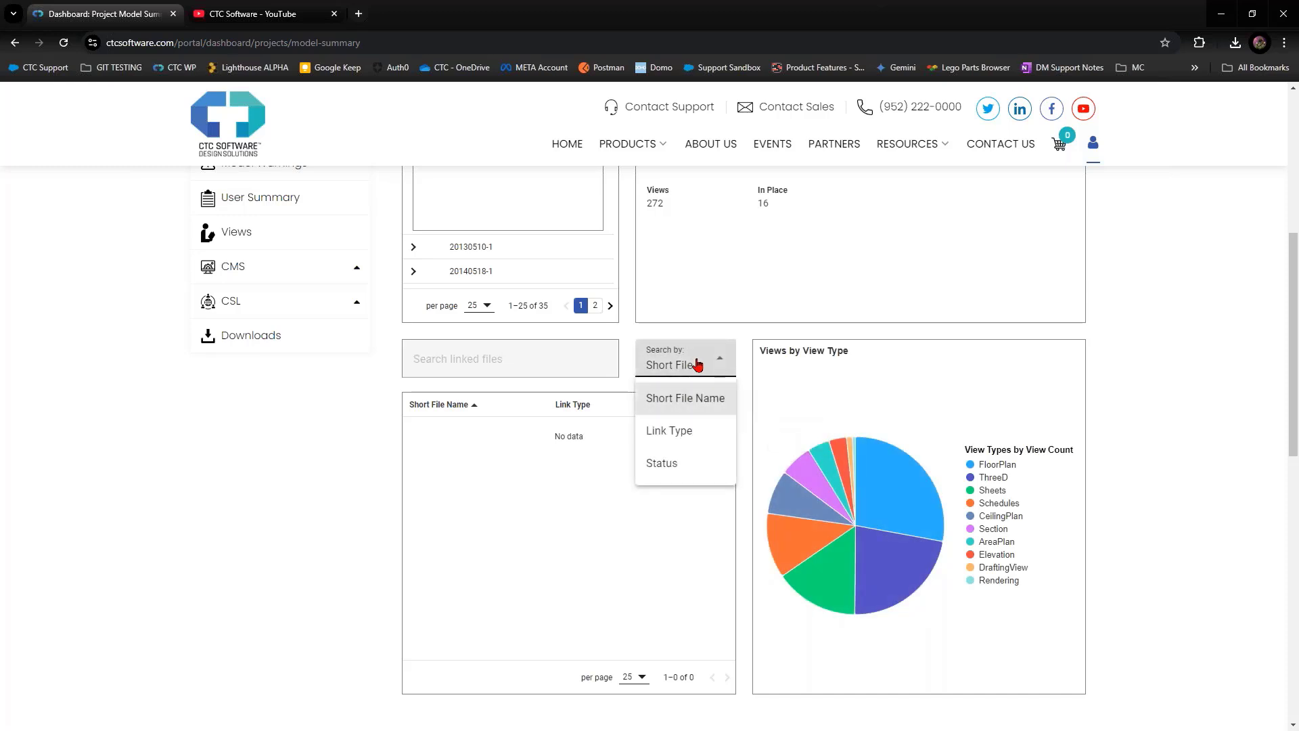
{"action": "left_click", "coordinate": [507, 445]}
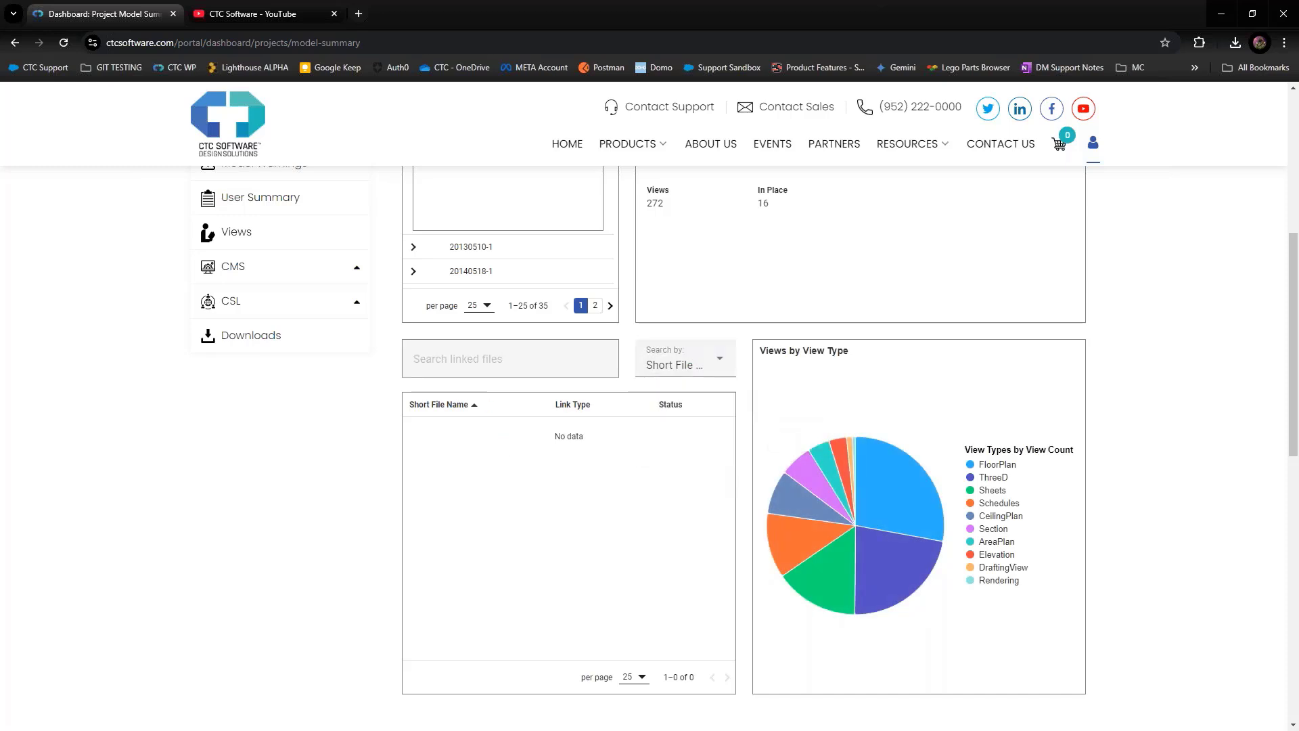
Collapse project 20130301-1 and check the model lists of projects 20150713.1, 20140518-1 and 20130510-1.
{"action": "scroll", "coordinate": [521, 406], "scroll_direction": "up", "scroll_amount": 2}
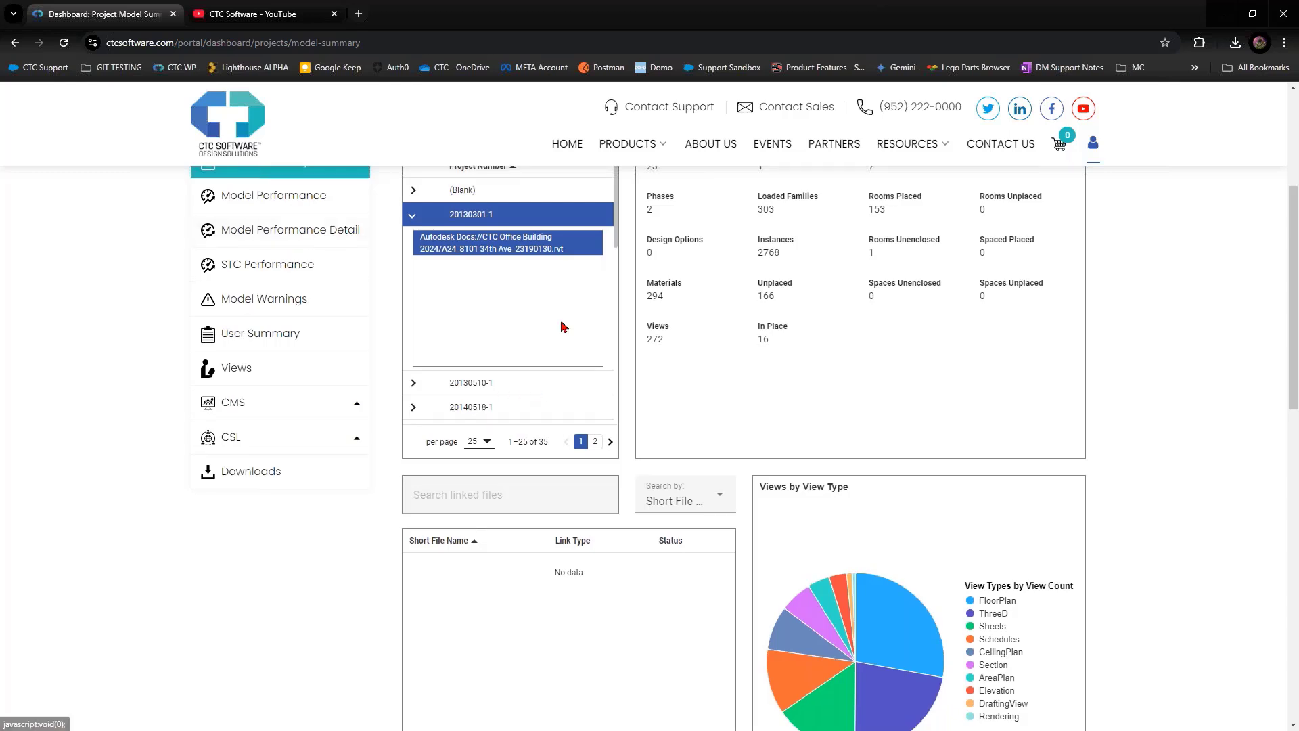
{"action": "scroll", "coordinate": [566, 325], "scroll_direction": "up", "scroll_amount": 1}
{"action": "left_click", "coordinate": [414, 288]}
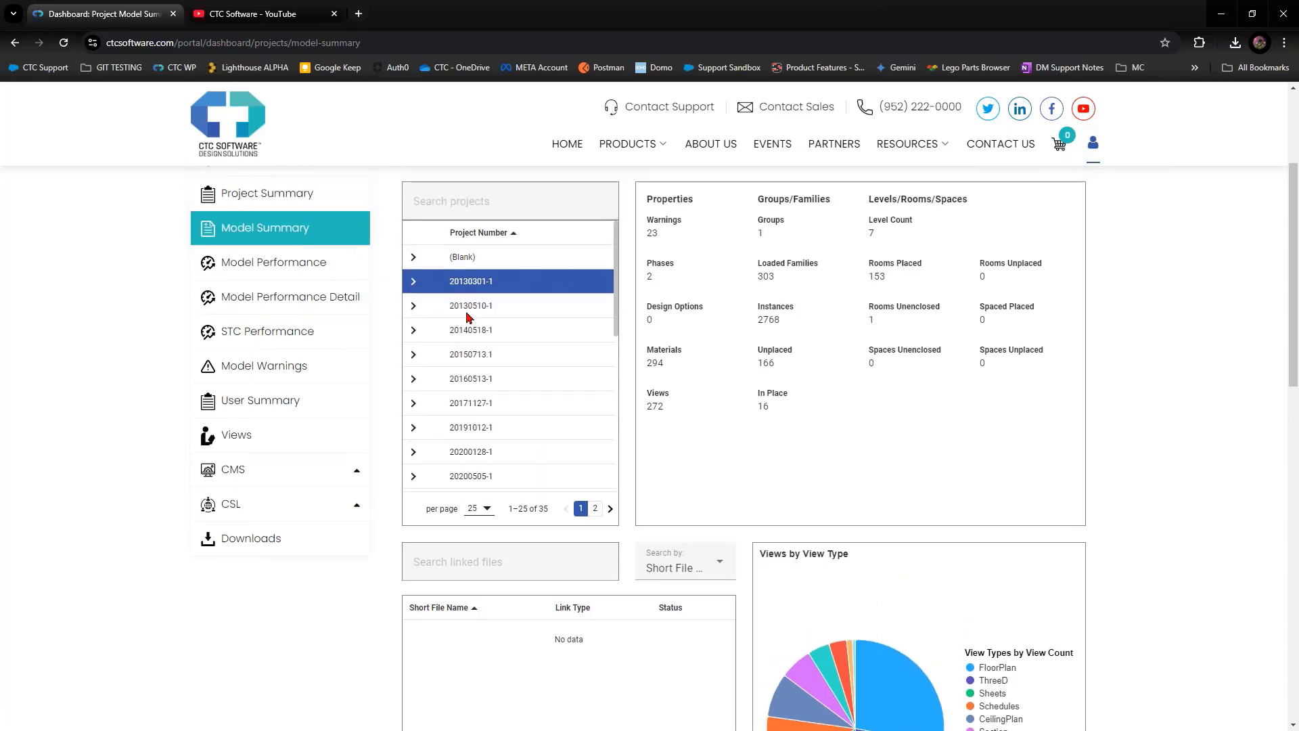
{"action": "left_click", "coordinate": [455, 349]}
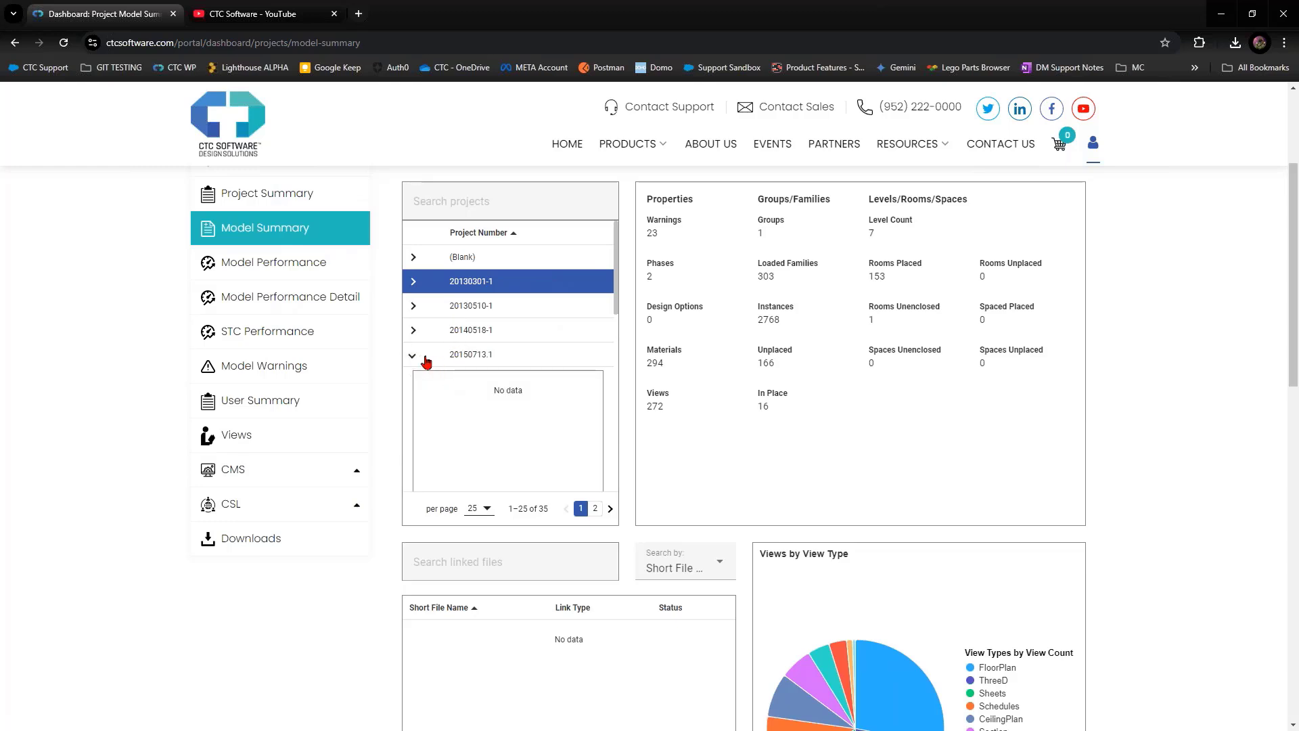
{"action": "left_click", "coordinate": [429, 359]}
{"action": "left_click", "coordinate": [440, 333]}
{"action": "left_click", "coordinate": [440, 333]}
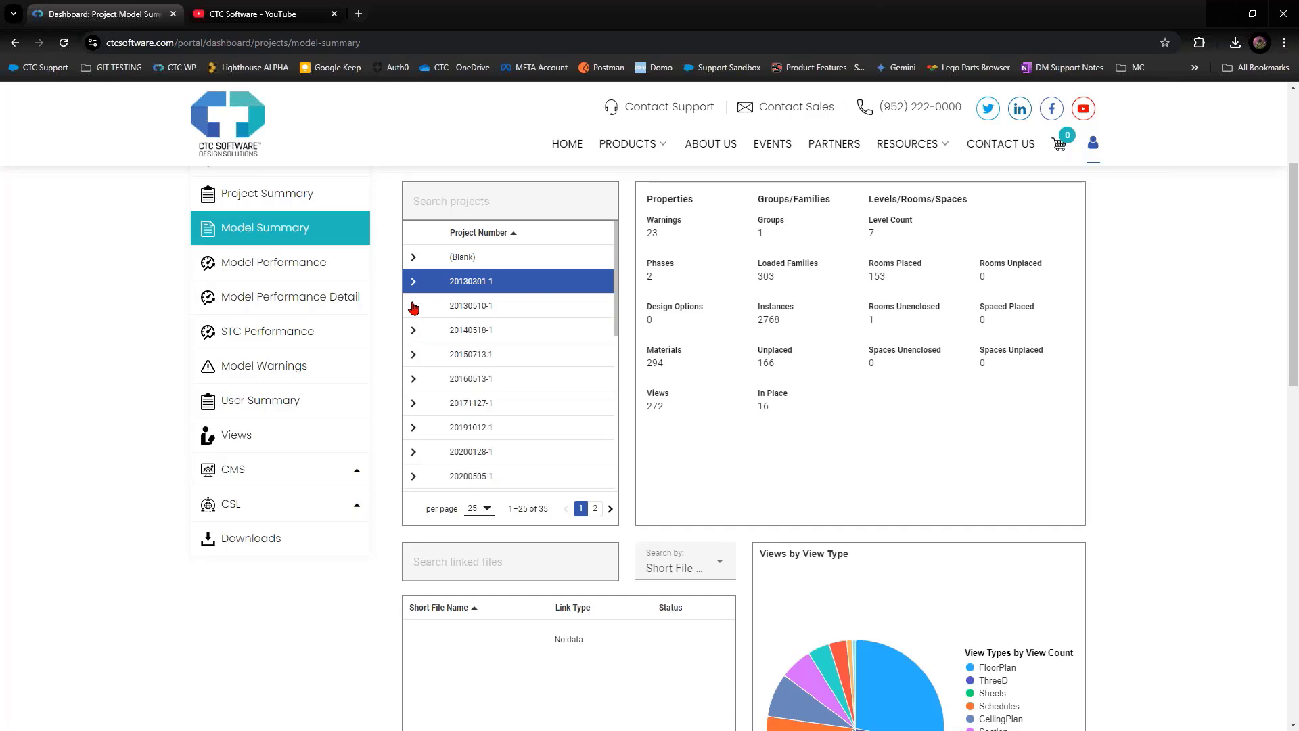
{"action": "left_click", "coordinate": [440, 305]}
{"action": "left_click", "coordinate": [414, 308]}
Open the Model Performance report and examine the Open Model Duration and Save to Central Duration charts for project 20130301-1.
{"action": "left_click", "coordinate": [364, 278]}
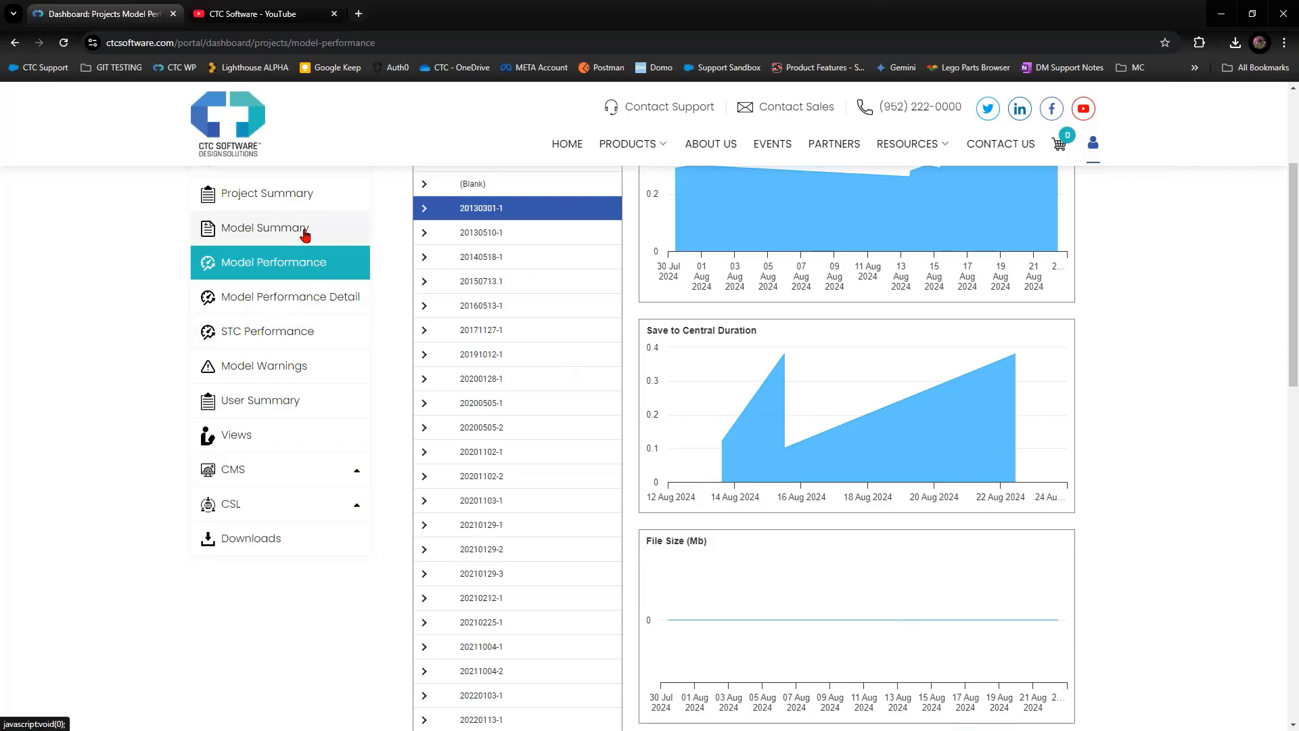
{"action": "scroll", "coordinate": [553, 333], "scroll_direction": "up", "scroll_amount": 2}
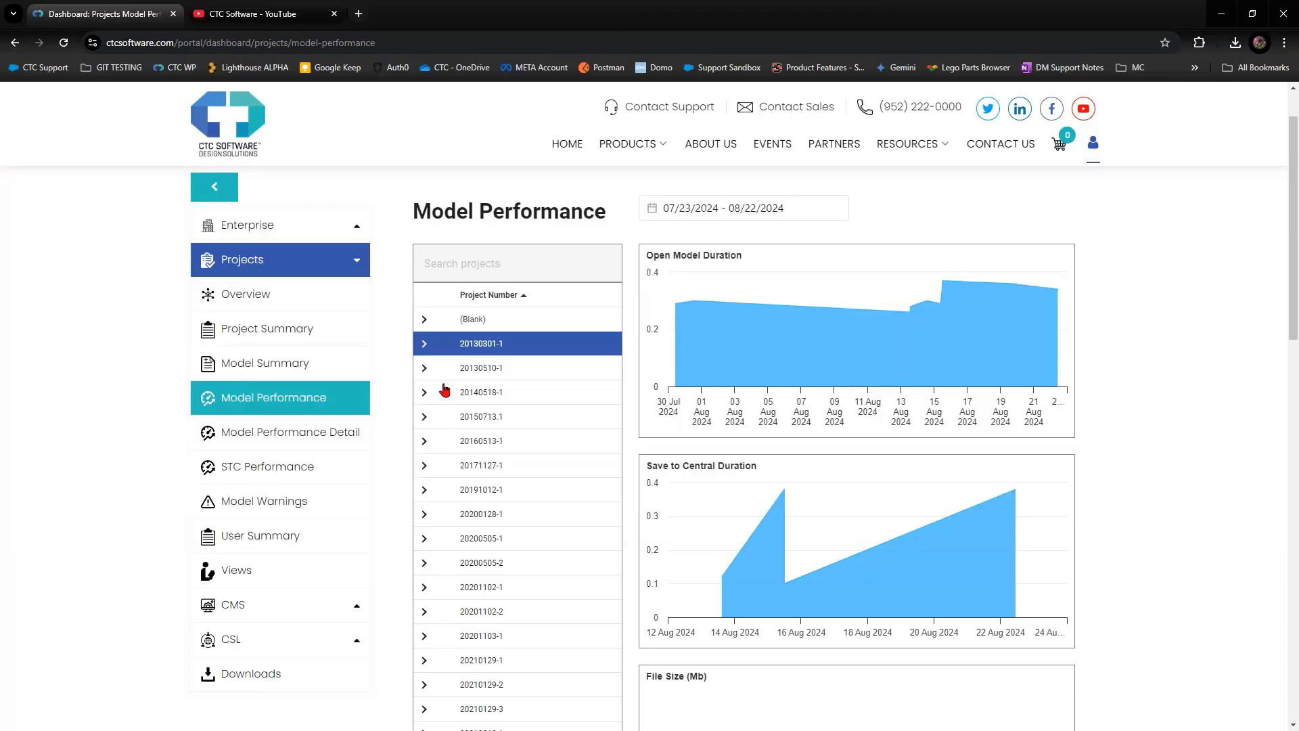
{"action": "scroll", "coordinate": [499, 460], "scroll_direction": "down", "scroll_amount": 1}
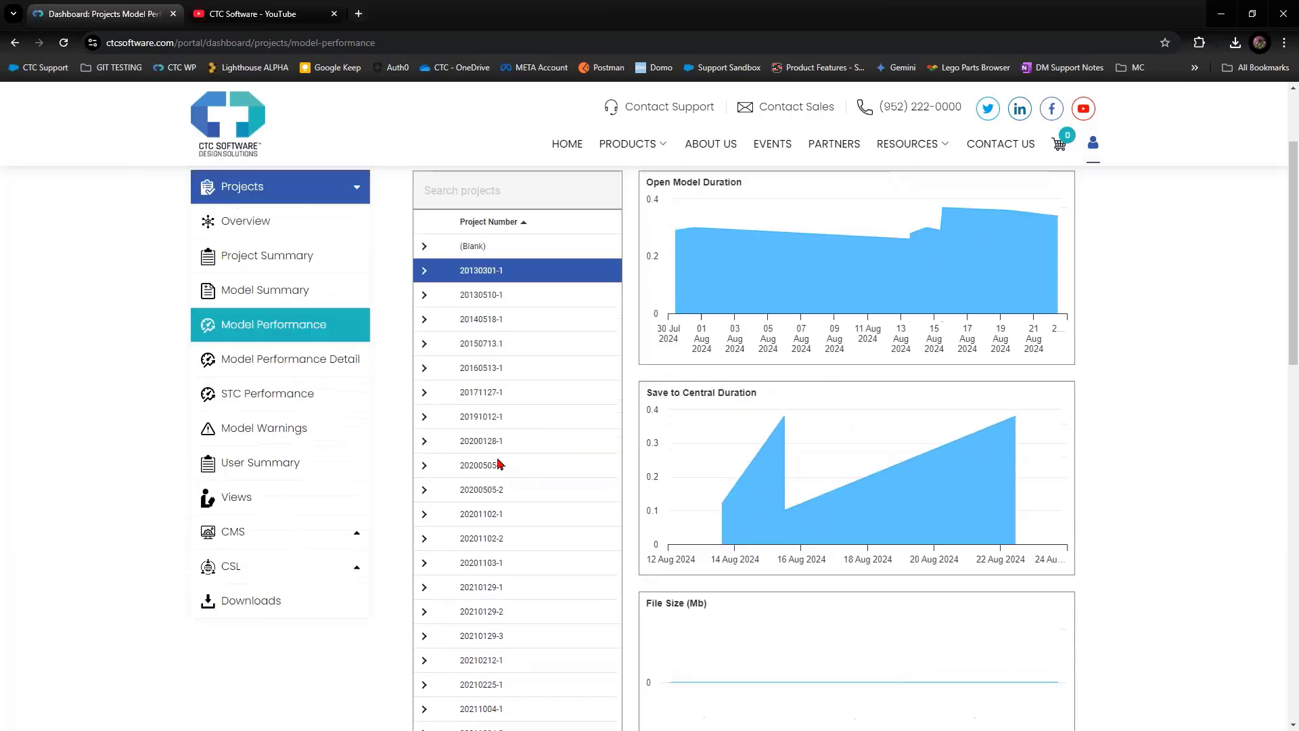
{"action": "scroll", "coordinate": [380, 406], "scroll_direction": "up", "scroll_amount": 1}
{"action": "scroll", "coordinate": [736, 427], "scroll_direction": "down", "scroll_amount": 1}
{"action": "scroll", "coordinate": [739, 431], "scroll_direction": "down", "scroll_amount": 1}
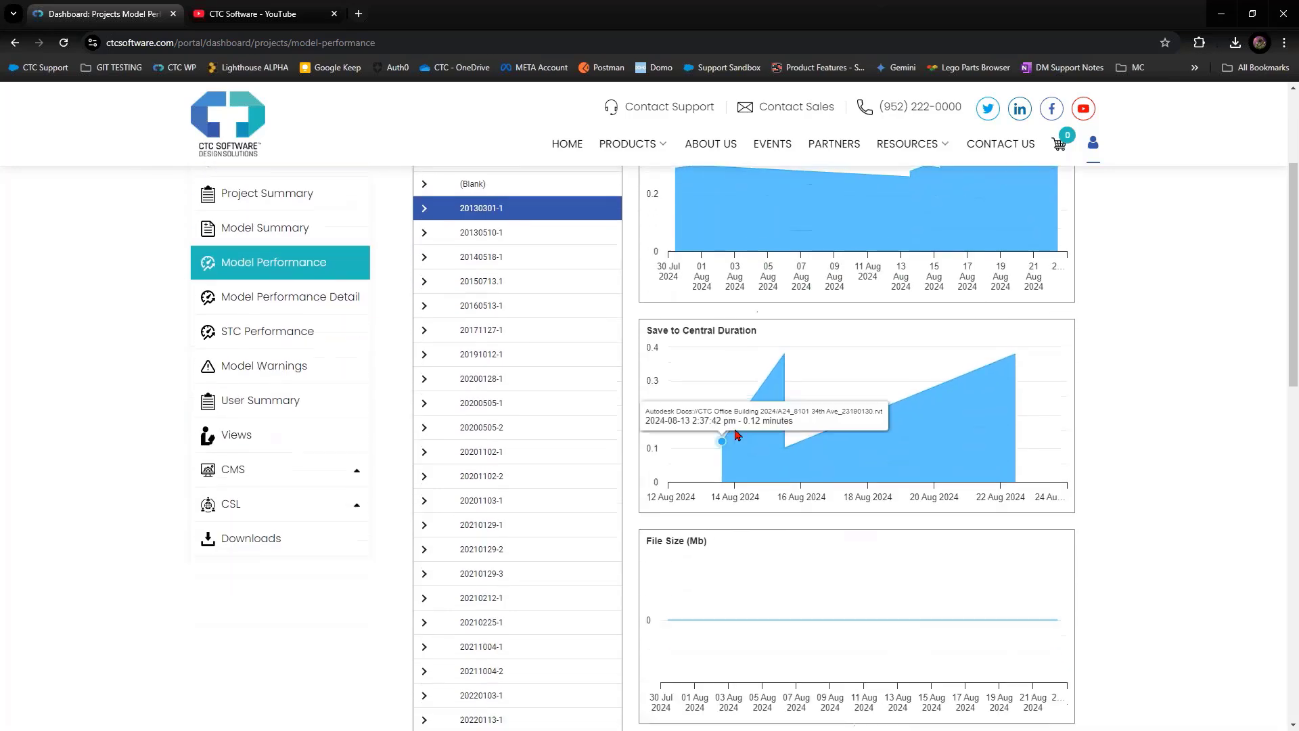
{"action": "scroll", "coordinate": [754, 496], "scroll_direction": "down", "scroll_amount": 2}
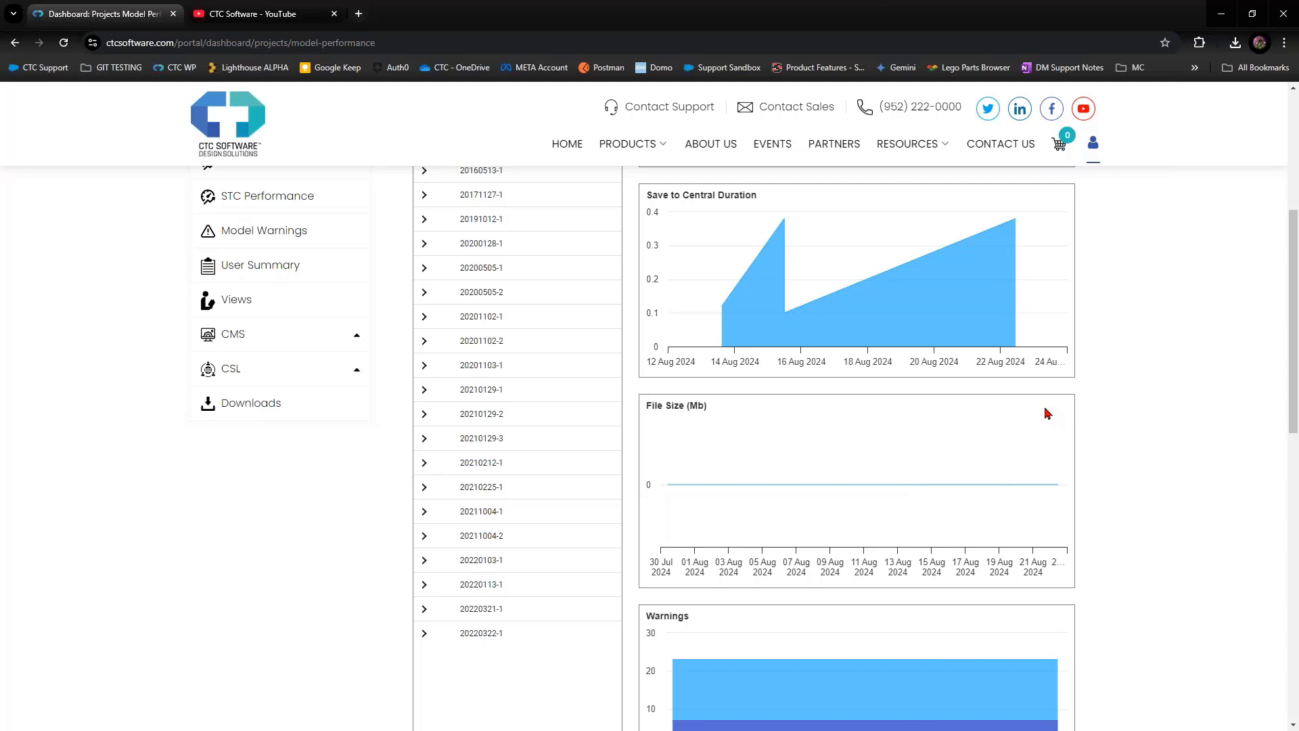
{"action": "mouse_move", "coordinate": [1008, 432]}
Review the latest save to central duration and the File Size and Warnings charts of the same model.
{"action": "scroll", "coordinate": [325, 249], "scroll_direction": "up", "scroll_amount": 2}
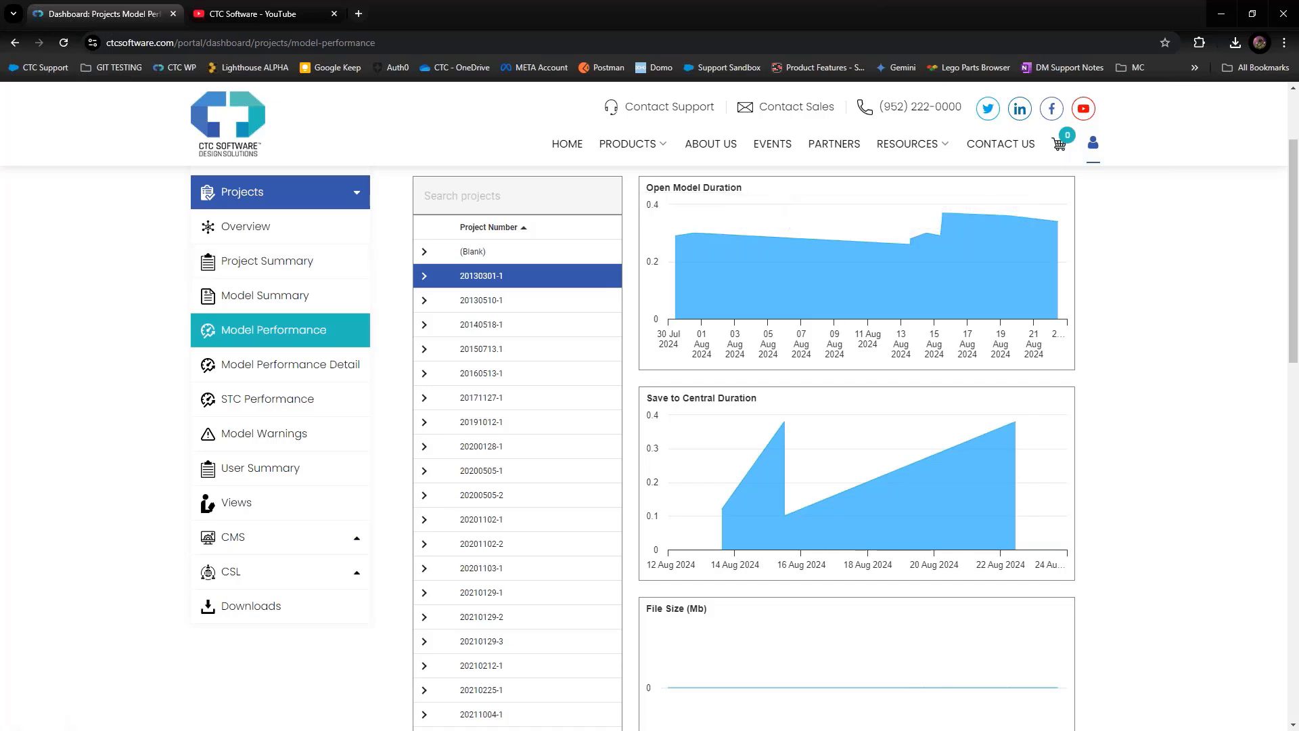
{"action": "scroll", "coordinate": [942, 526], "scroll_direction": "down", "scroll_amount": 2}
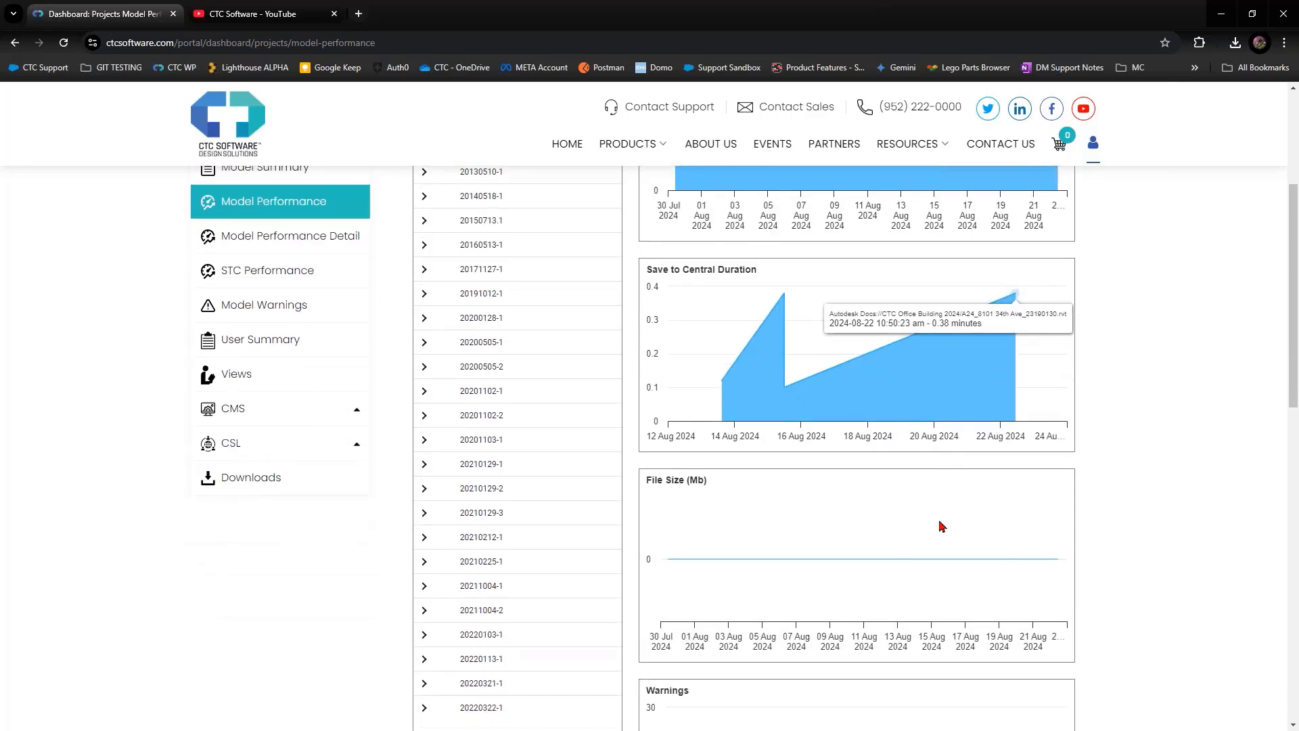
{"action": "scroll", "coordinate": [942, 526], "scroll_direction": "down", "scroll_amount": 2}
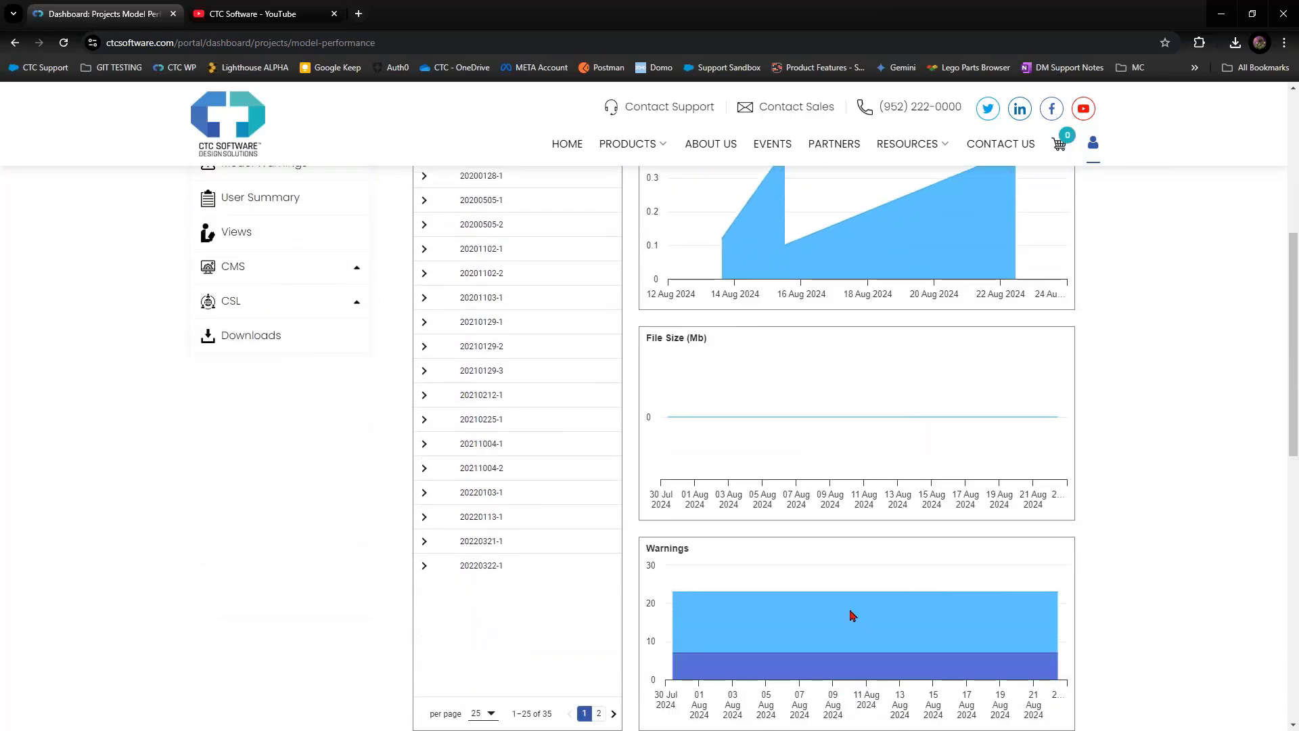
{"action": "scroll", "coordinate": [852, 614], "scroll_direction": "down", "scroll_amount": 1}
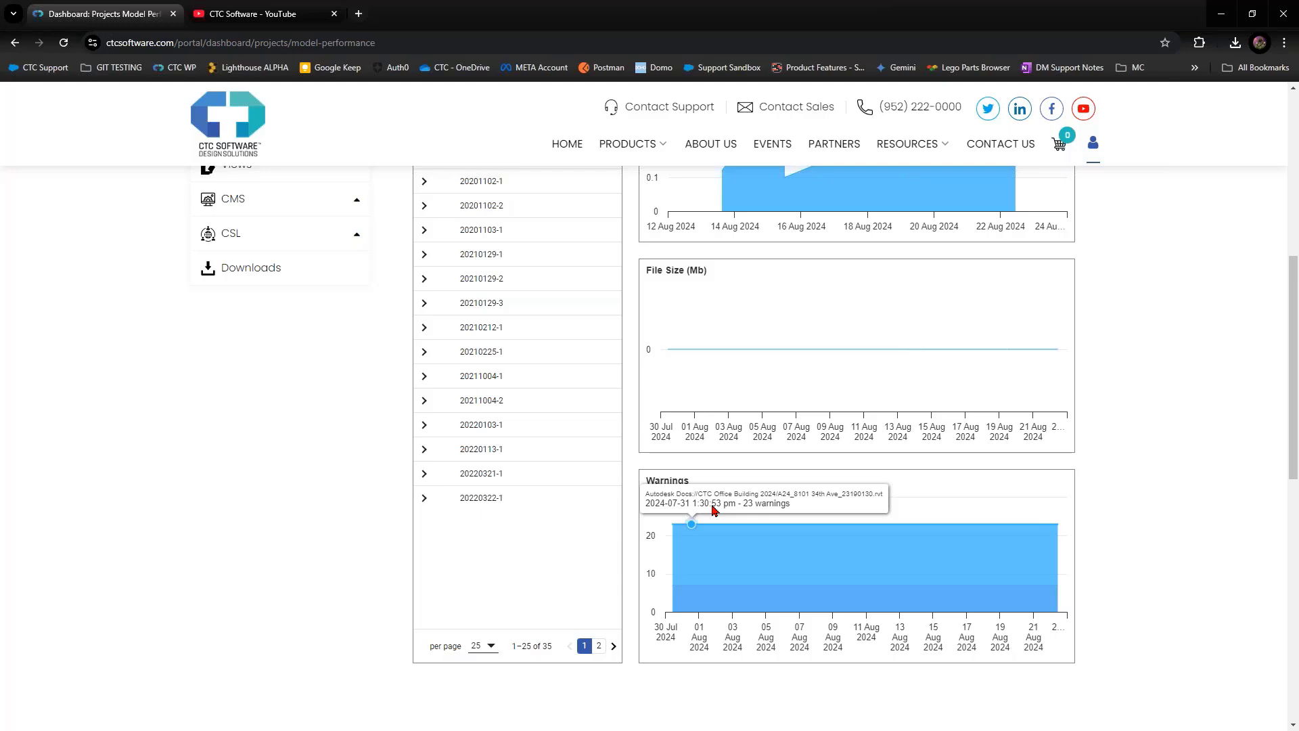
{"action": "scroll", "coordinate": [708, 514], "scroll_direction": "up", "scroll_amount": 2}
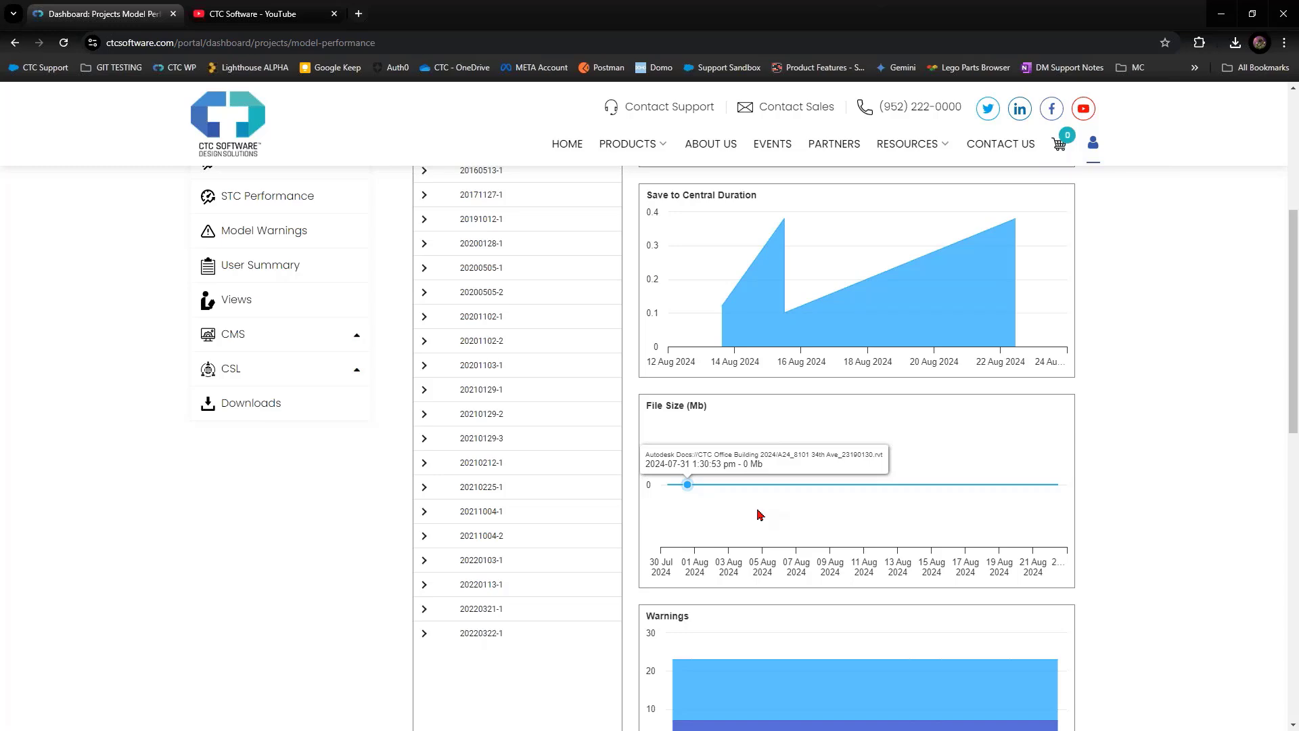
{"action": "scroll", "coordinate": [515, 352], "scroll_direction": "up", "scroll_amount": 2}
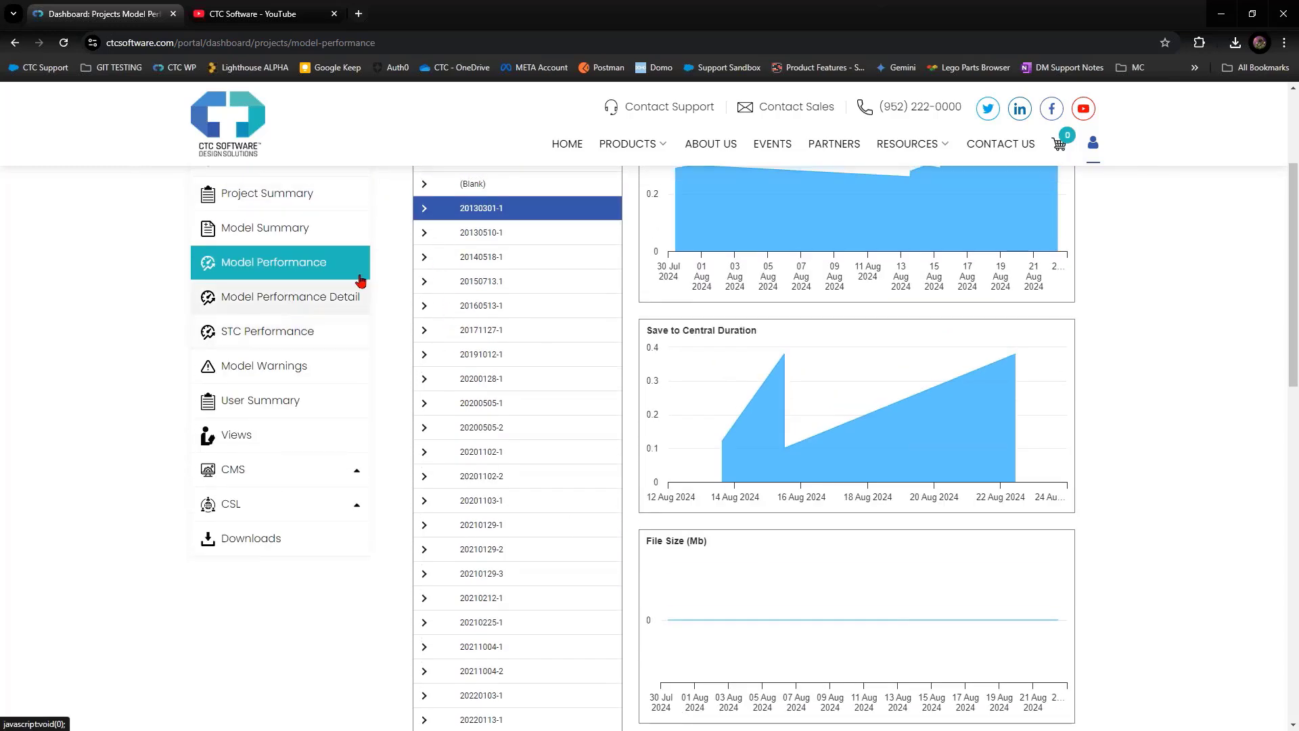
Expand project 20130301-1 and compare the performance charts of its Autodesk Docs, BIM 360 and local RET Demo models.
{"action": "left_click", "coordinate": [426, 214]}
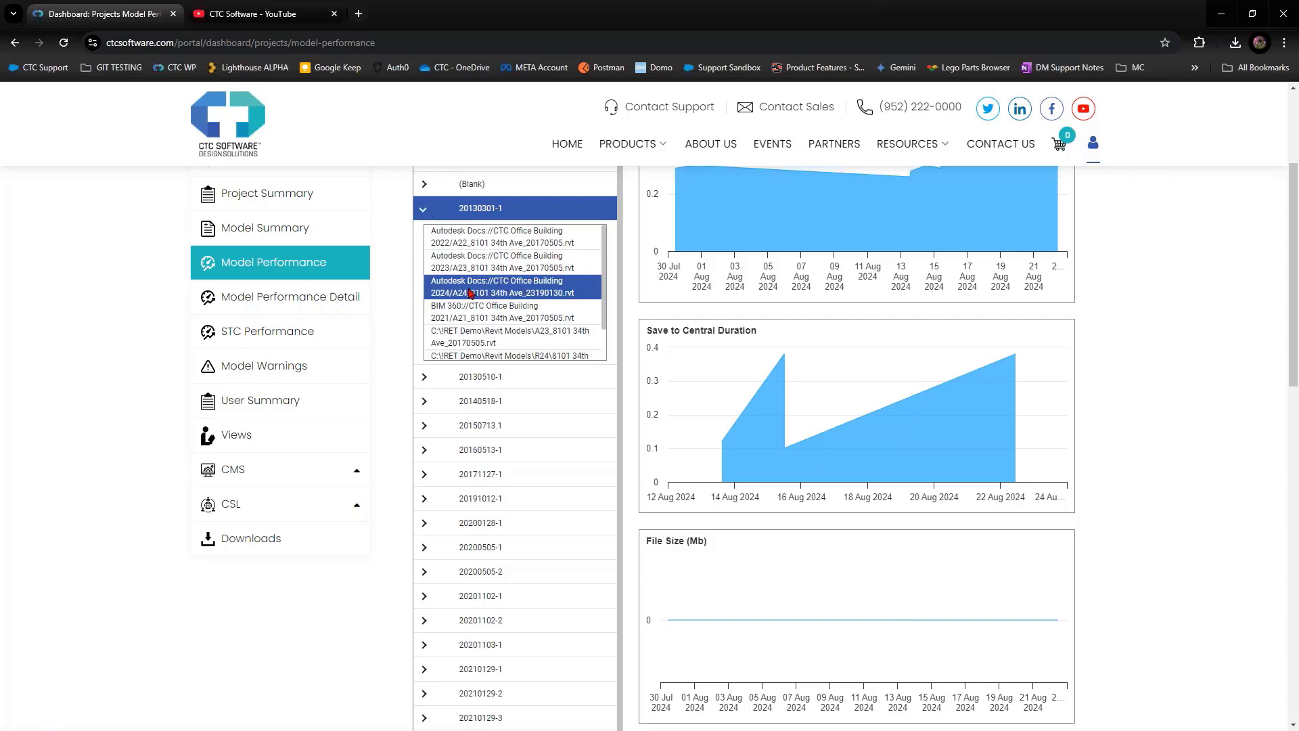
{"action": "left_click", "coordinate": [479, 234]}
{"action": "left_click", "coordinate": [479, 264]}
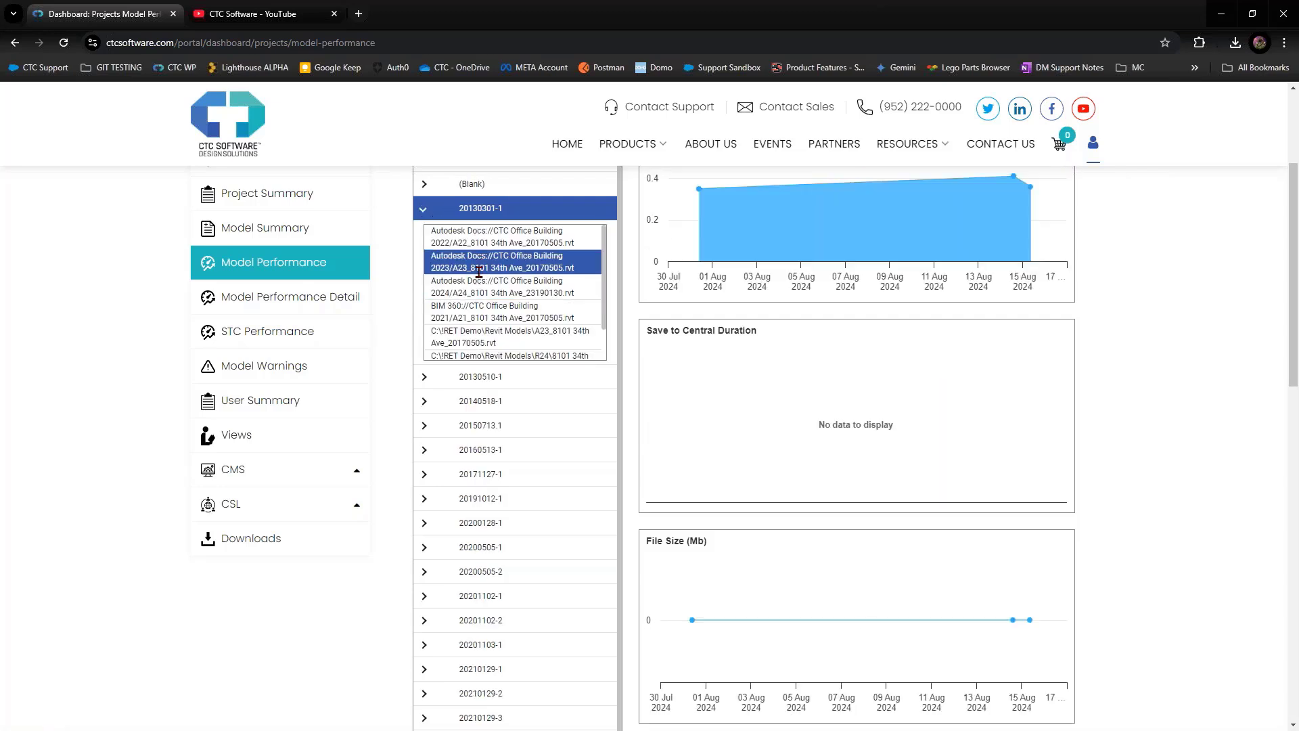
{"action": "left_click", "coordinate": [478, 331]}
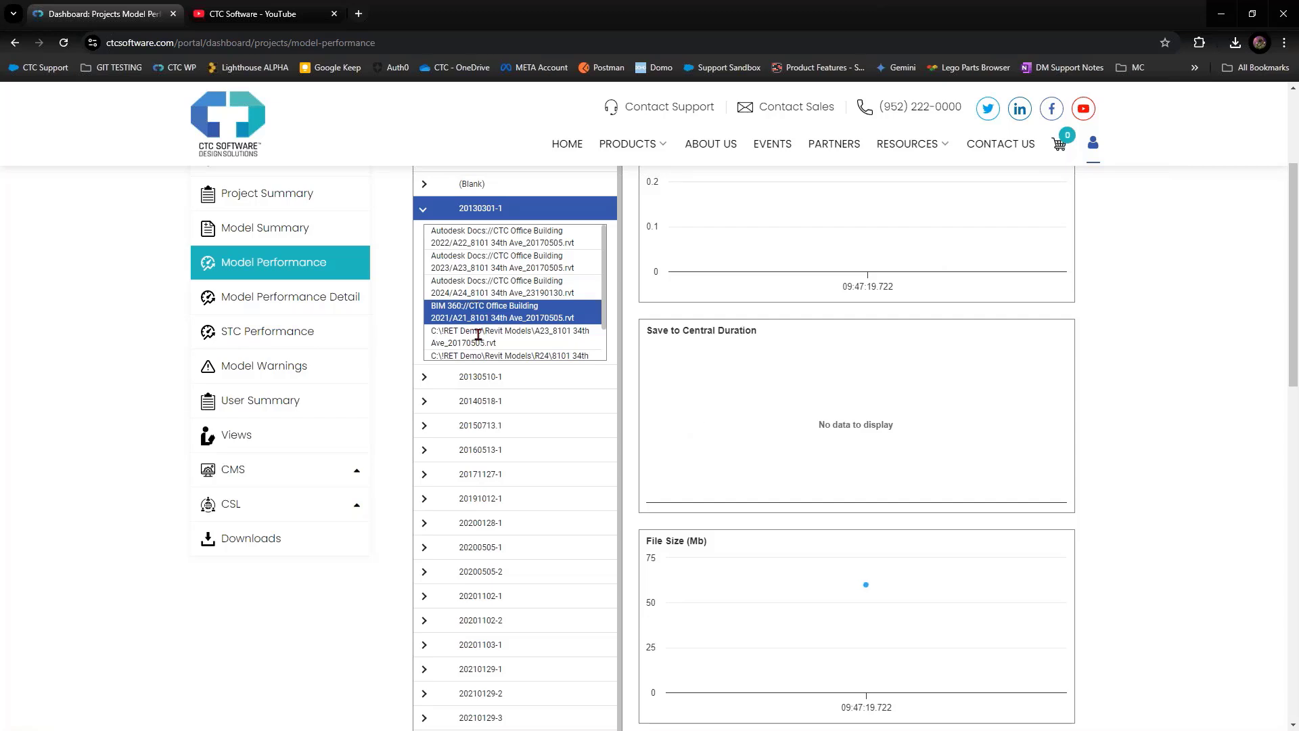
{"action": "left_click", "coordinate": [483, 355]}
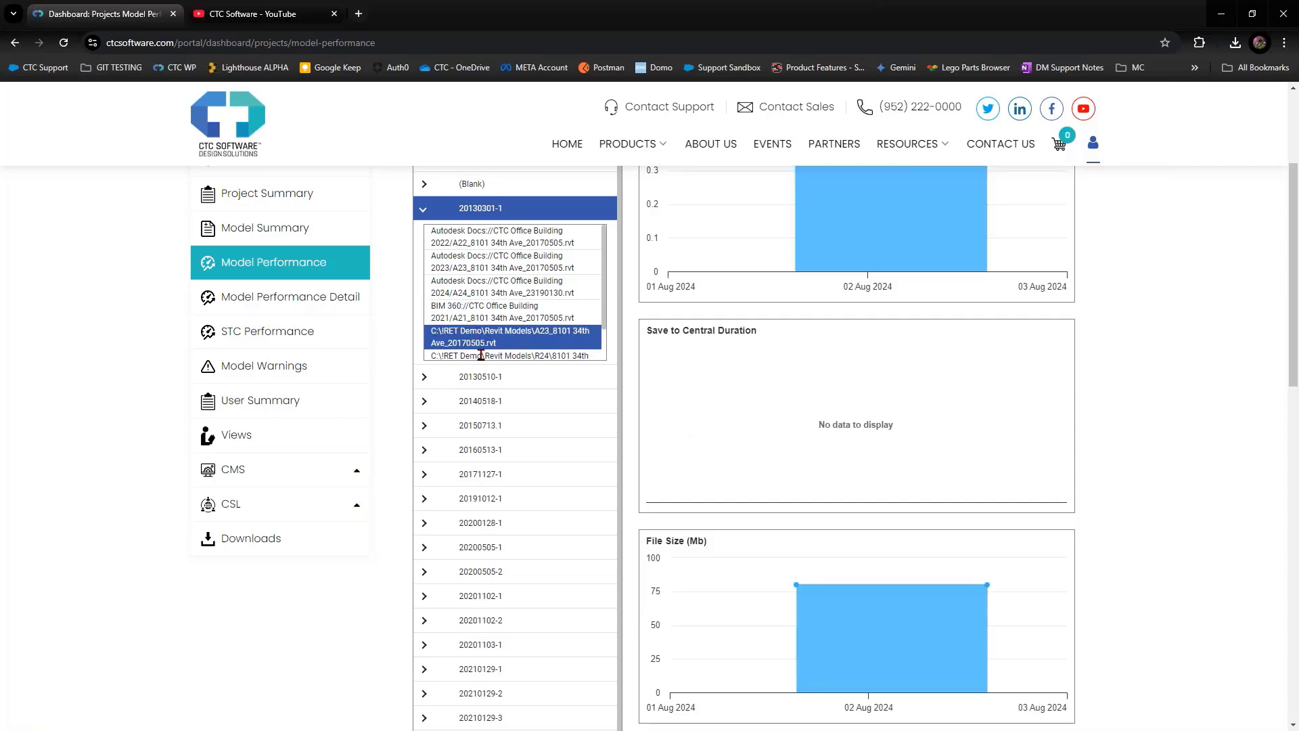
{"action": "scroll", "coordinate": [487, 331], "scroll_direction": "down", "scroll_amount": 1}
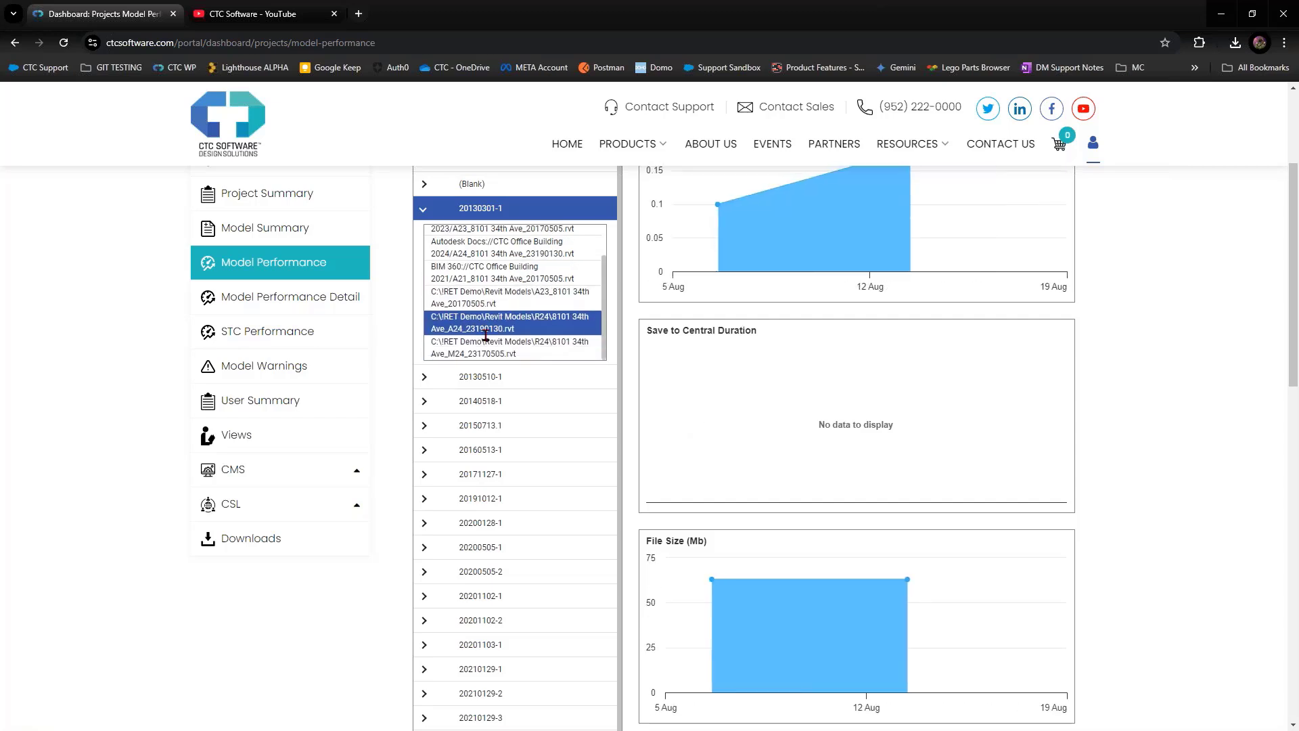
Open the Model Performance Detail report and look over its Save to Central Duration, Selection, Computer Information and Model Info sections.
{"action": "left_click", "coordinate": [287, 302]}
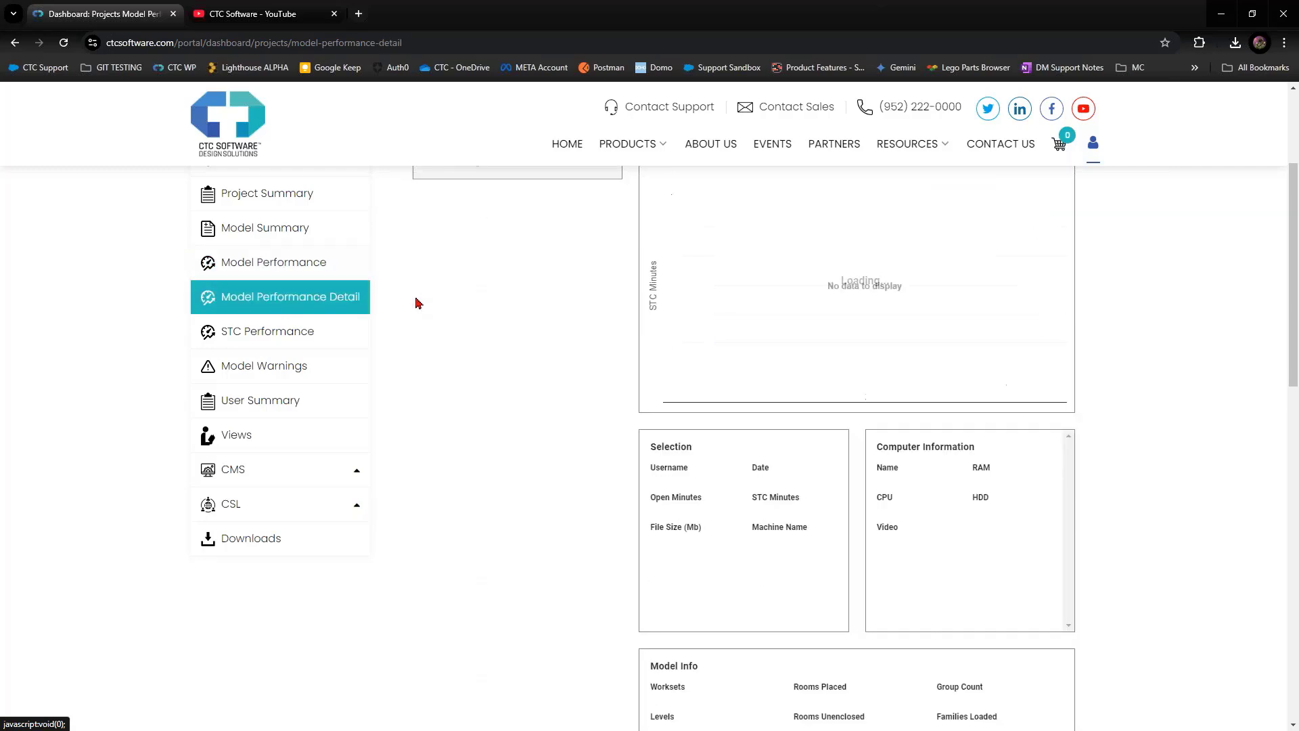
{"action": "scroll", "coordinate": [443, 255], "scroll_direction": "up", "scroll_amount": 3}
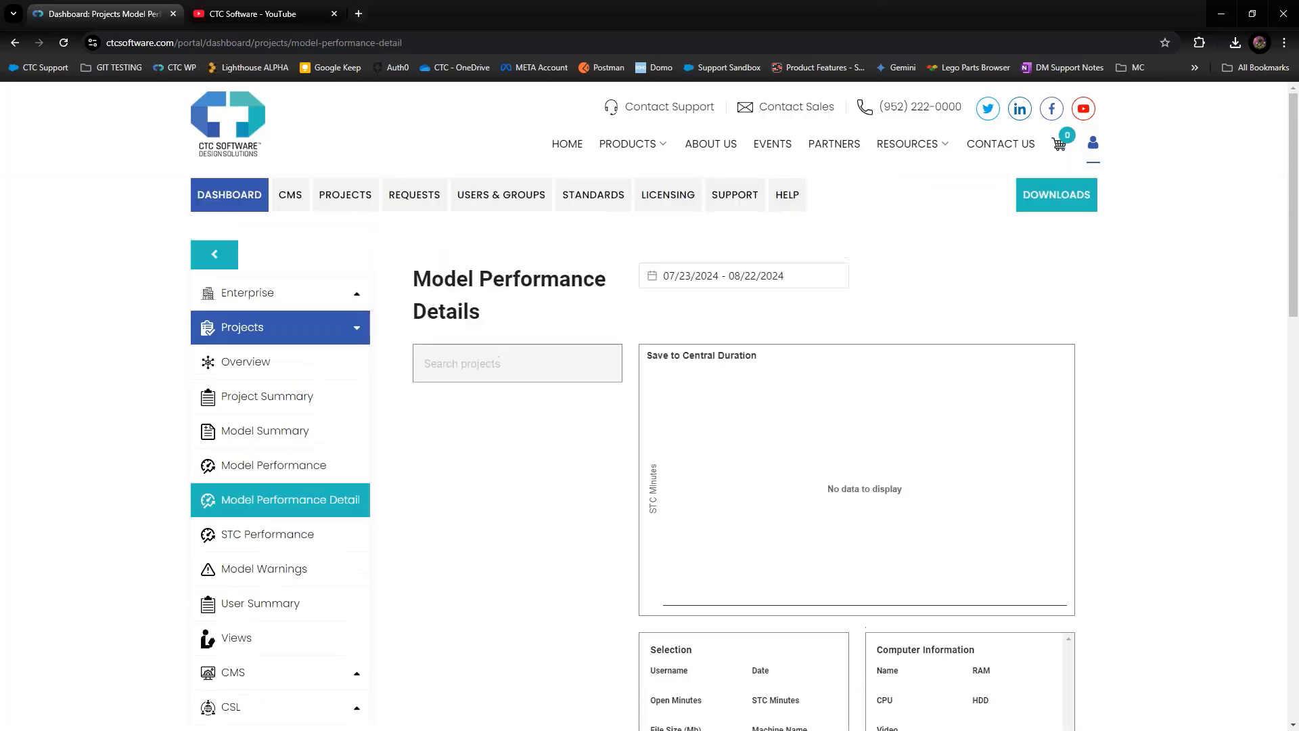
{"action": "scroll", "coordinate": [488, 348], "scroll_direction": "down", "scroll_amount": 2}
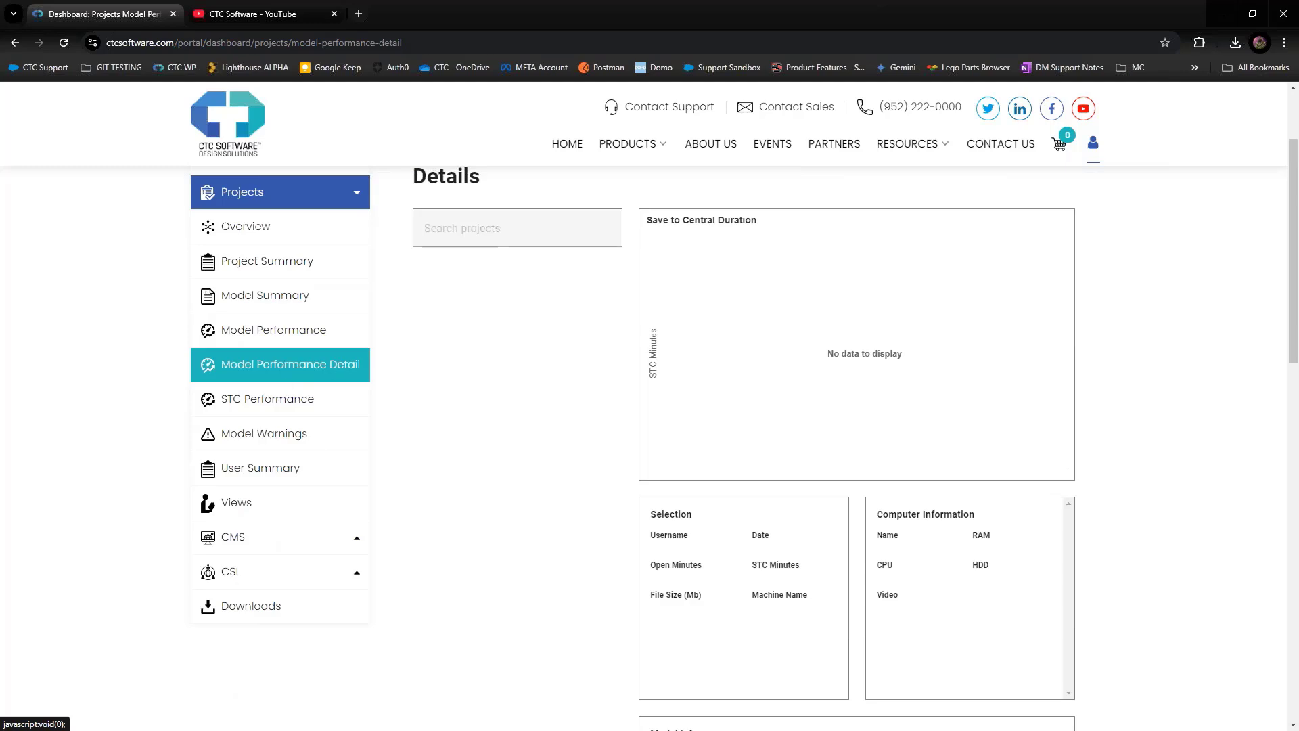
{"action": "left_click", "coordinate": [454, 229]}
{"action": "scroll", "coordinate": [613, 526], "scroll_direction": "down", "scroll_amount": 3}
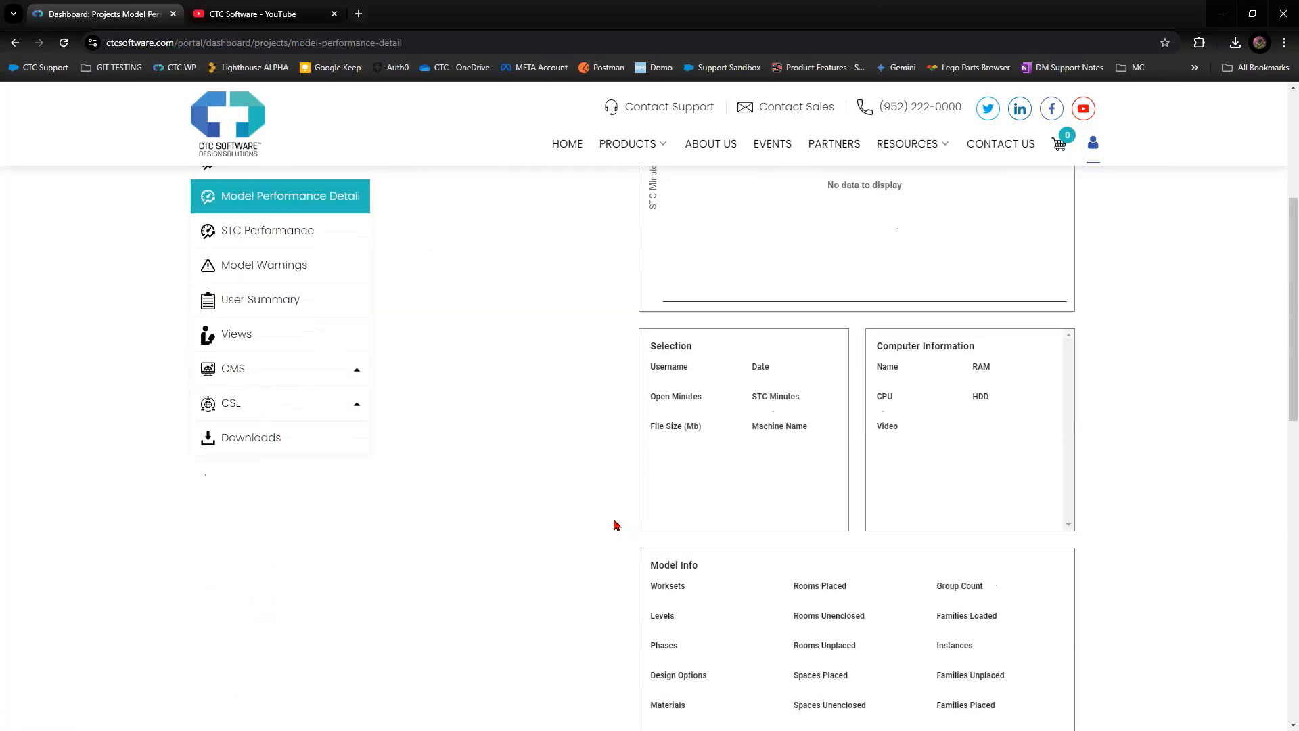
{"action": "scroll", "coordinate": [612, 525], "scroll_direction": "up", "scroll_amount": 4}
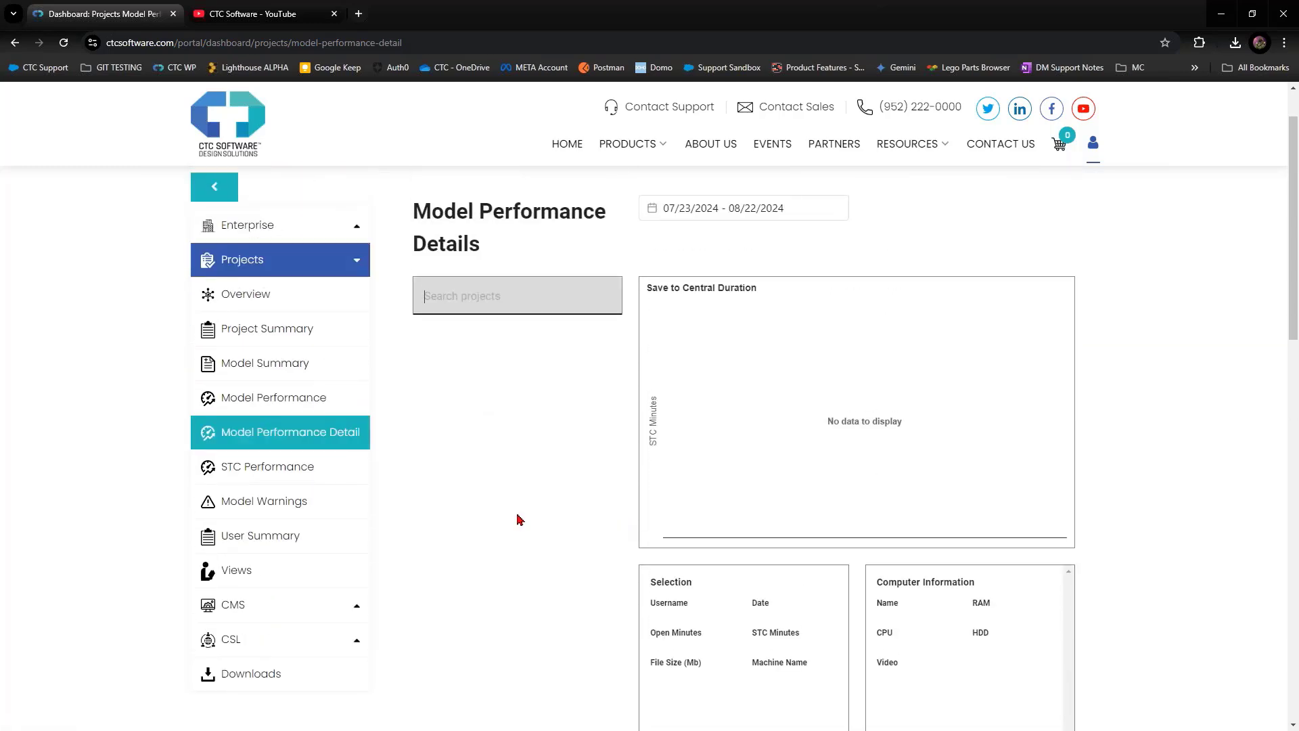
{"action": "scroll", "coordinate": [517, 519], "scroll_direction": "down", "scroll_amount": 1}
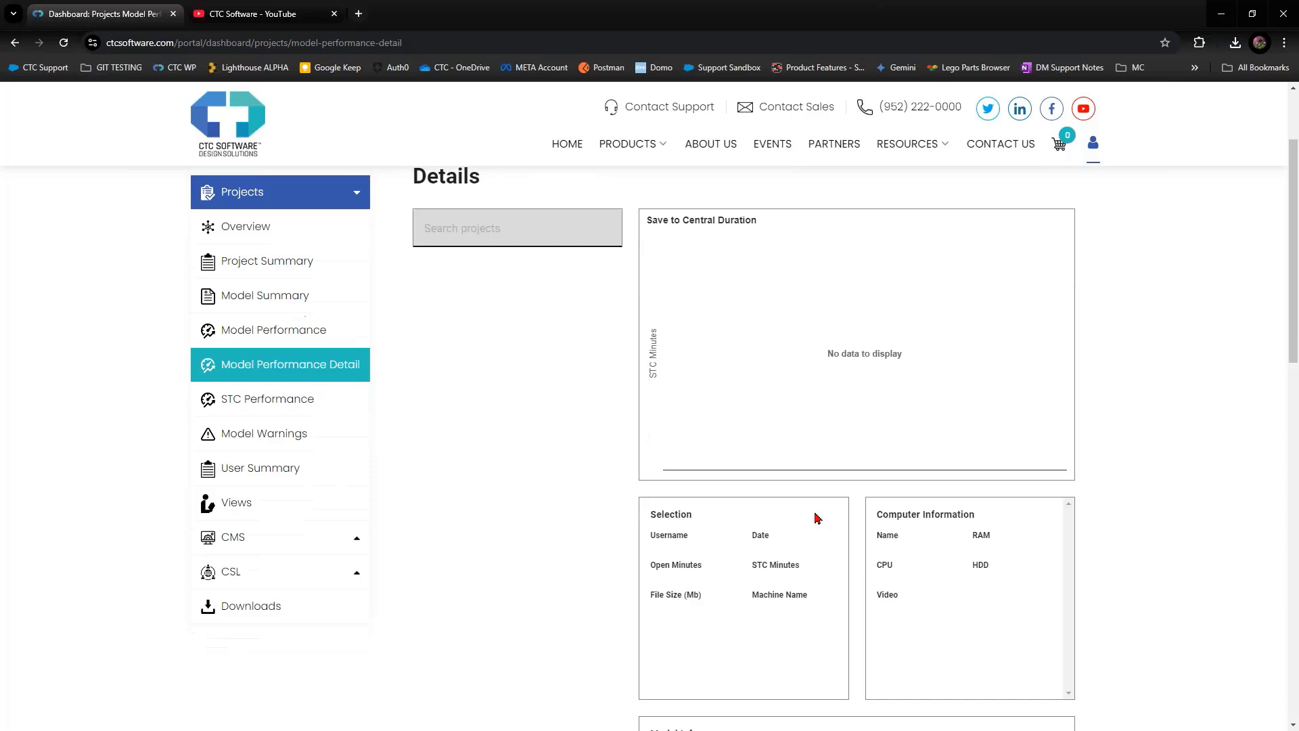
Try to find projects matching 2013 in the Model Performance Details report.
{"action": "left_click", "coordinate": [534, 239]}
{"action": "type", "text": "2013"}
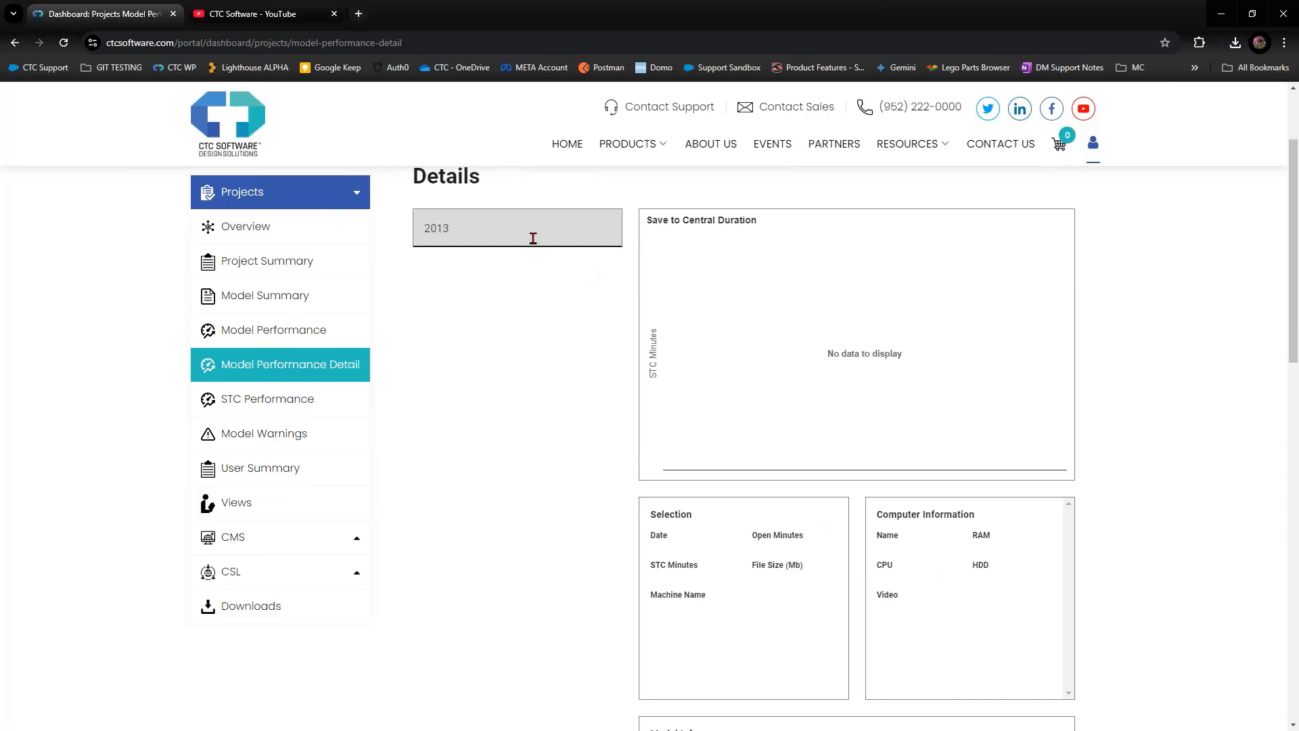
{"action": "key", "text": "BackSpace"}
{"action": "key", "text": "BackSpace"}
{"action": "key", "text": "BackSpace"}
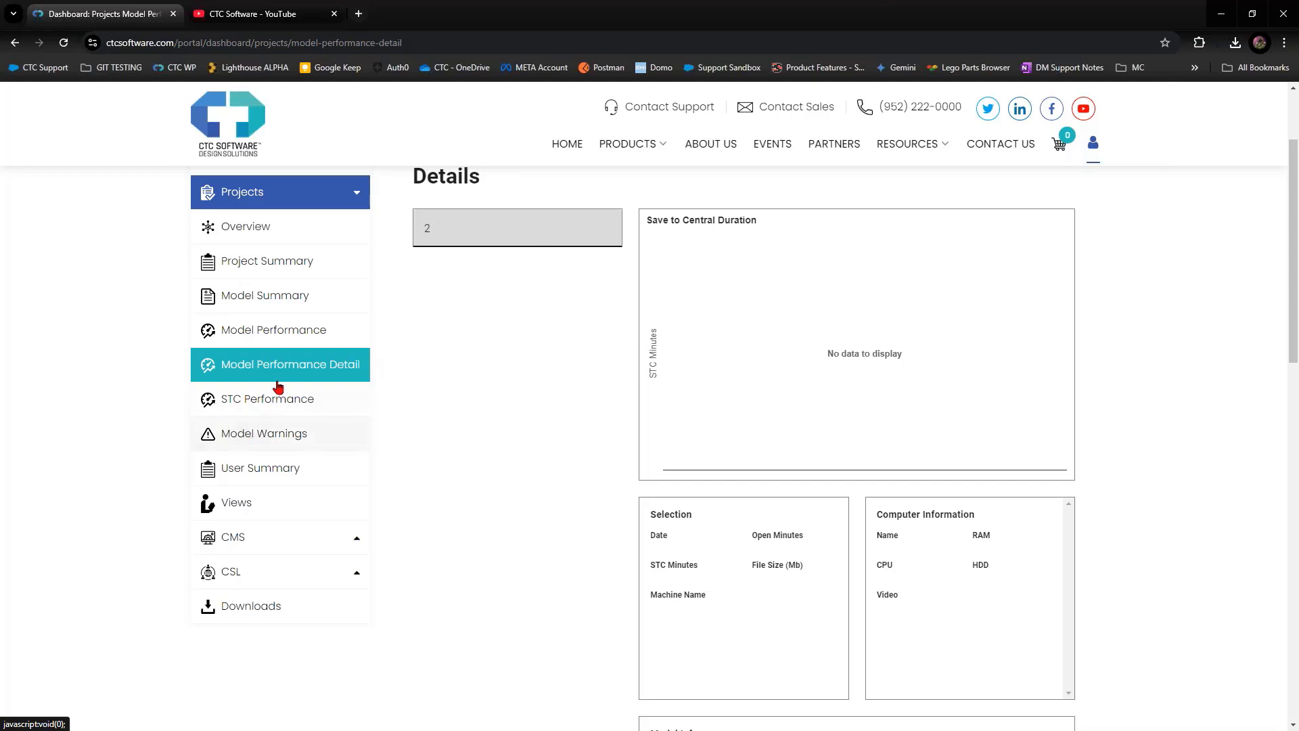
Open the STC Performance report for A24_8101 34th Ave_23190130.rvt in project 20130301-1 and examine its duration chart and session list.
{"action": "left_click", "coordinate": [270, 400]}
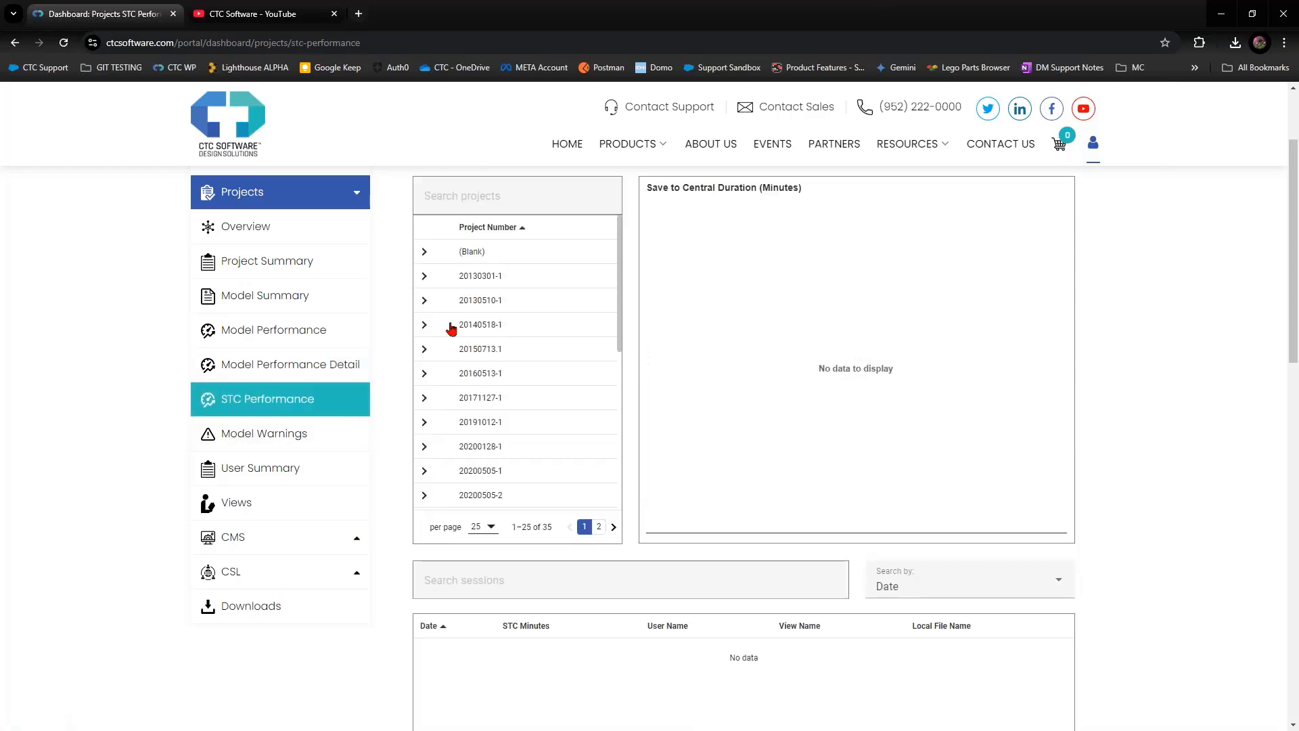
{"action": "left_click", "coordinate": [467, 300]}
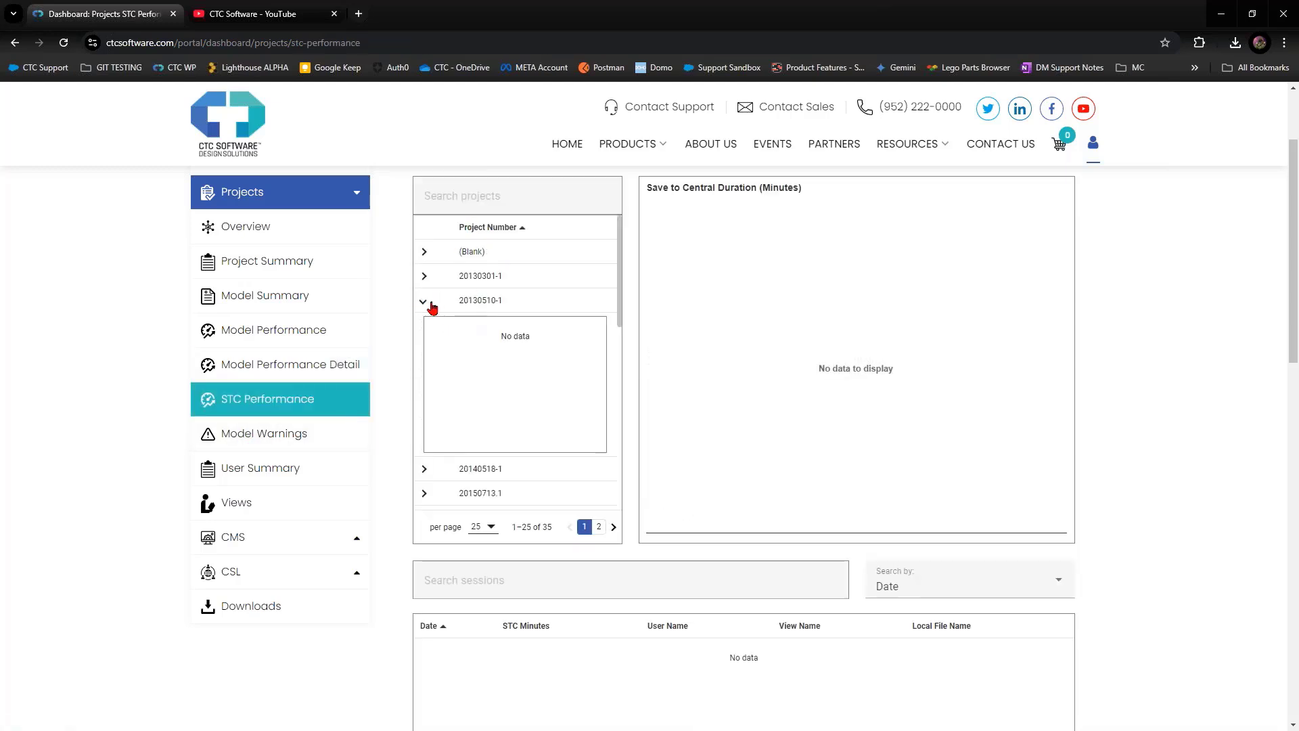
{"action": "left_click", "coordinate": [430, 305]}
{"action": "left_click", "coordinate": [436, 276]}
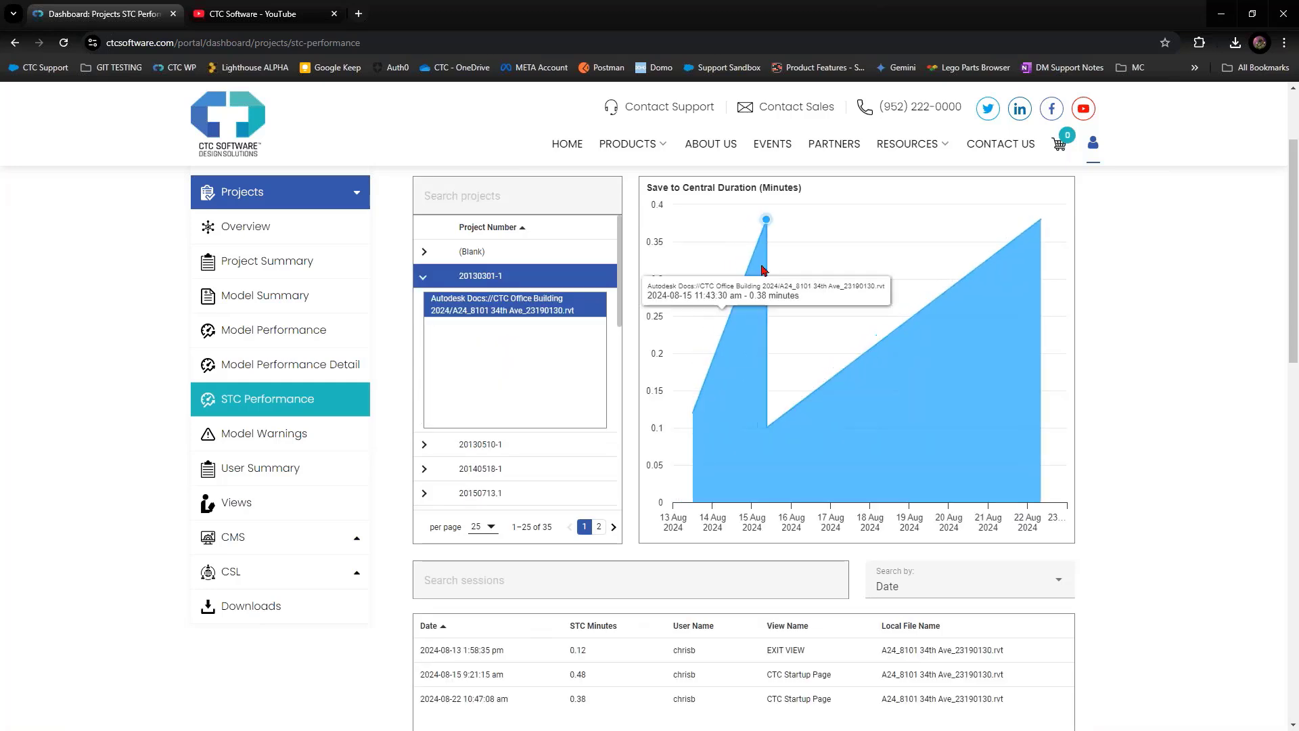
{"action": "scroll", "coordinate": [989, 552], "scroll_direction": "down", "scroll_amount": 1}
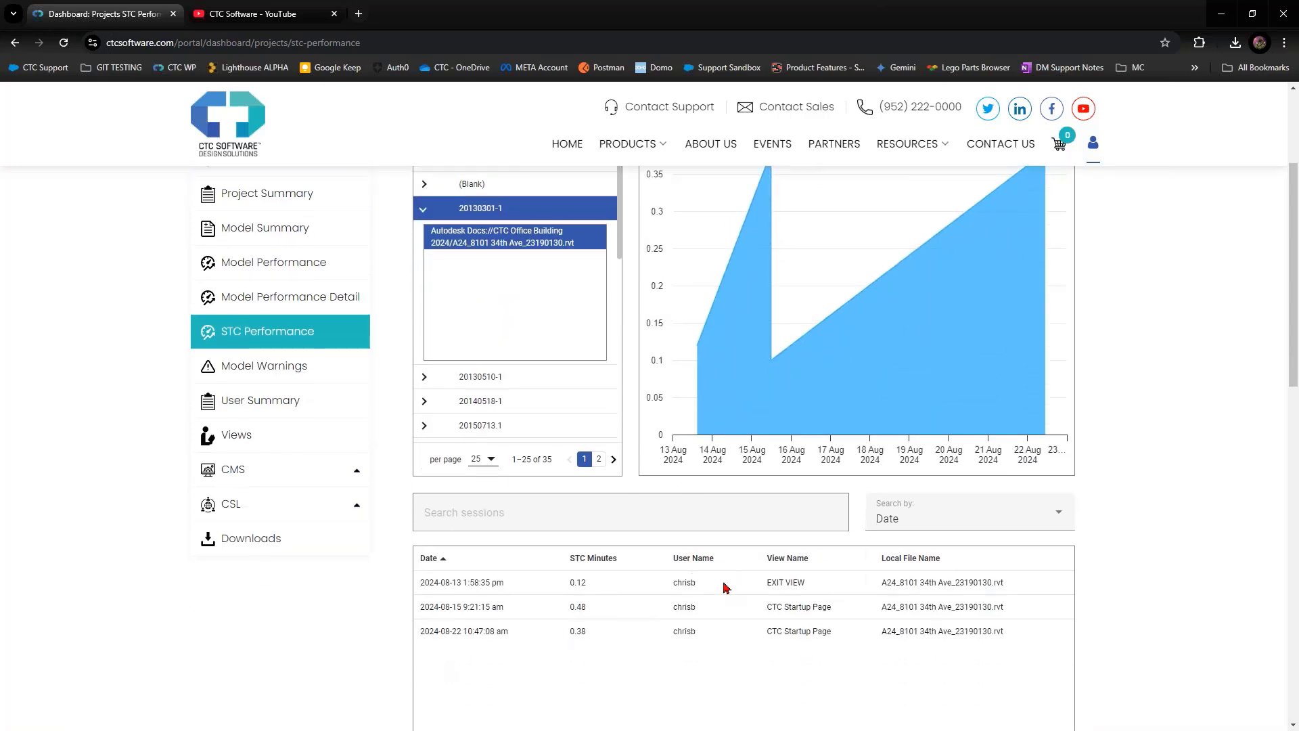
Open the Model Warnings report, expand project 20130301-1 and examine the first warning's description, count and element IDs.
{"action": "scroll", "coordinate": [904, 653], "scroll_direction": "down", "scroll_amount": 5}
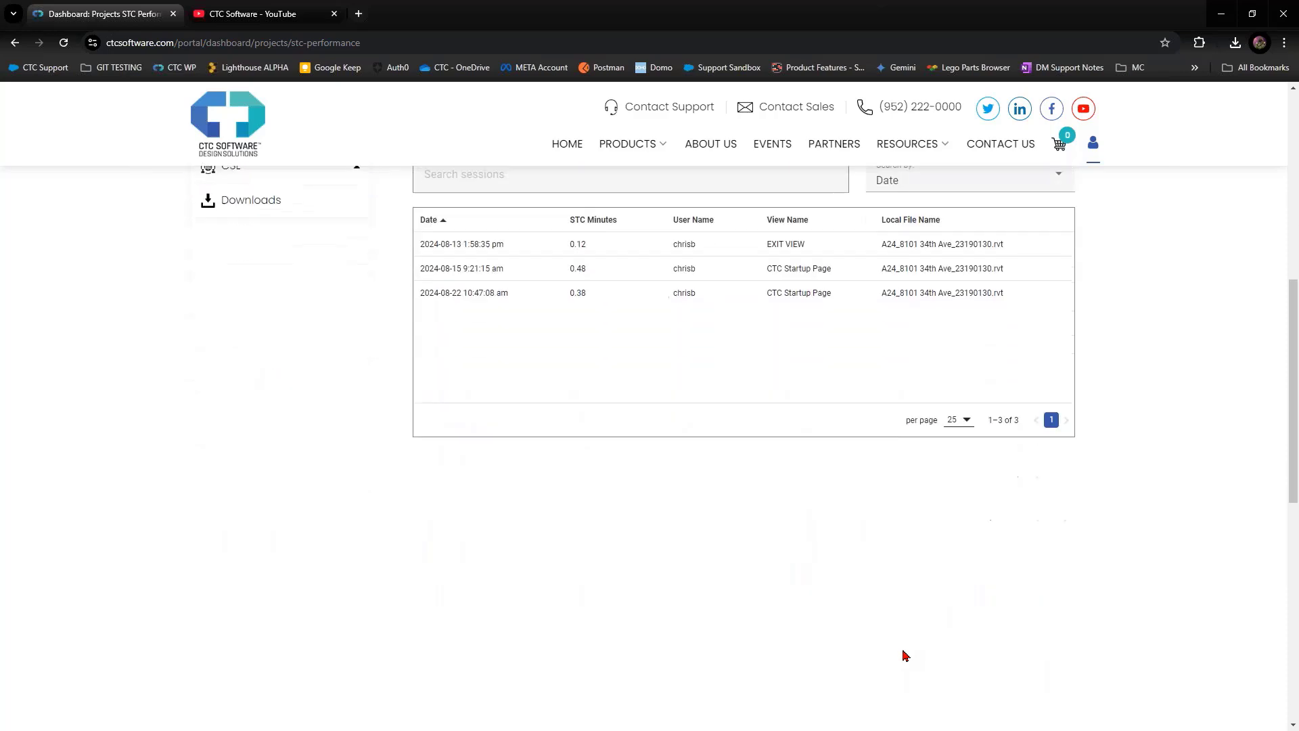
{"action": "scroll", "coordinate": [905, 656], "scroll_direction": "up", "scroll_amount": 3}
{"action": "left_click", "coordinate": [267, 237]}
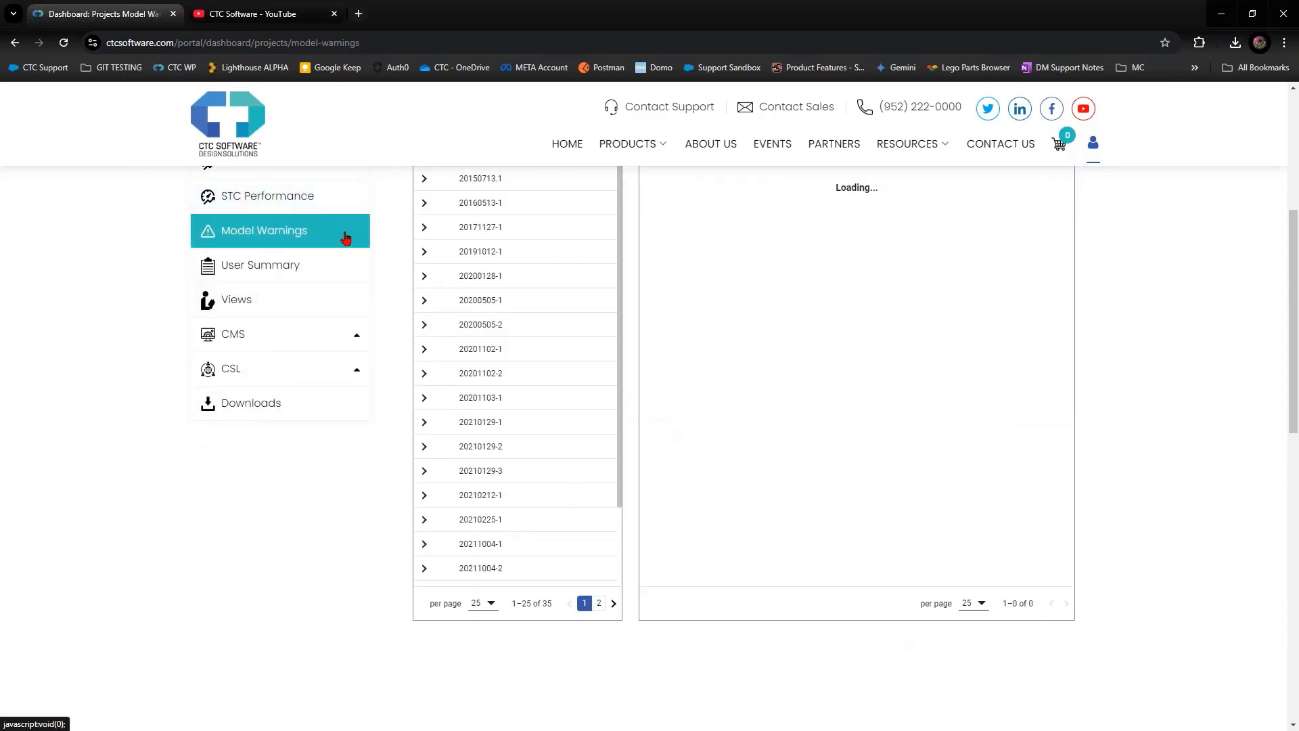
{"action": "scroll", "coordinate": [522, 348], "scroll_direction": "up", "scroll_amount": 2}
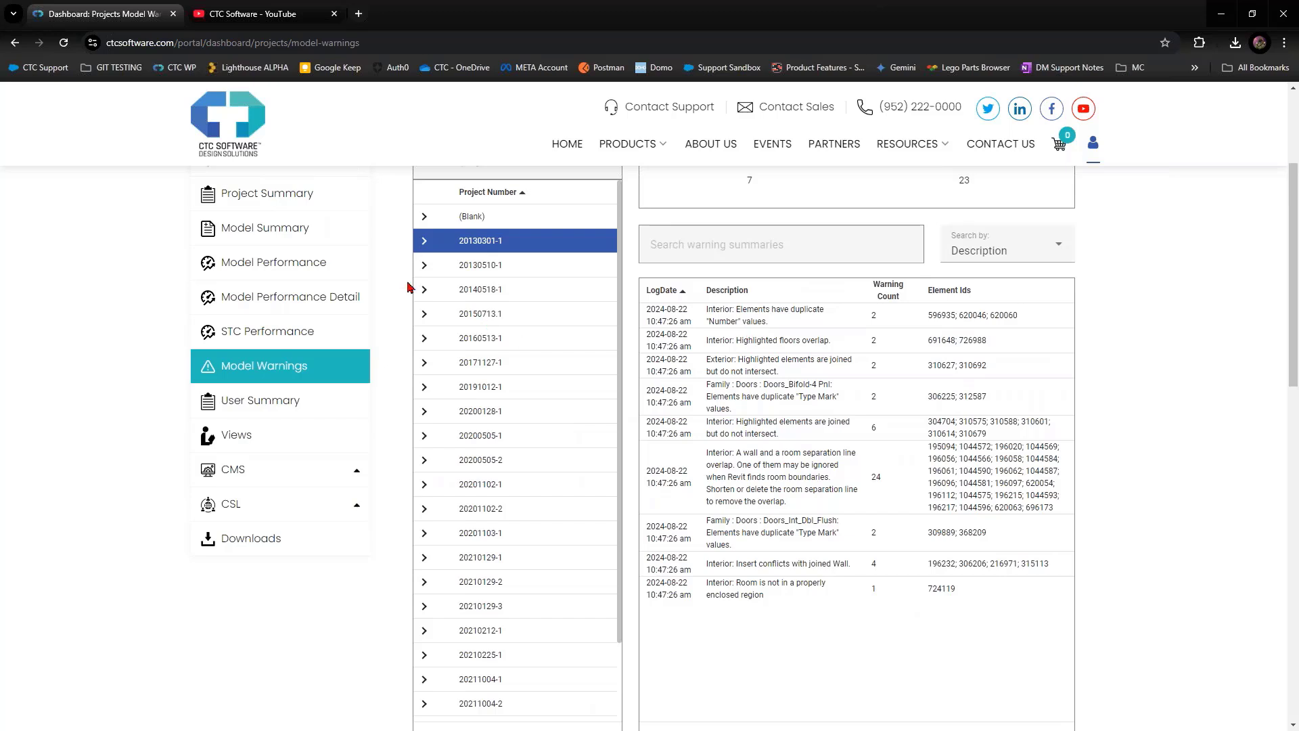
{"action": "left_click", "coordinate": [459, 247]}
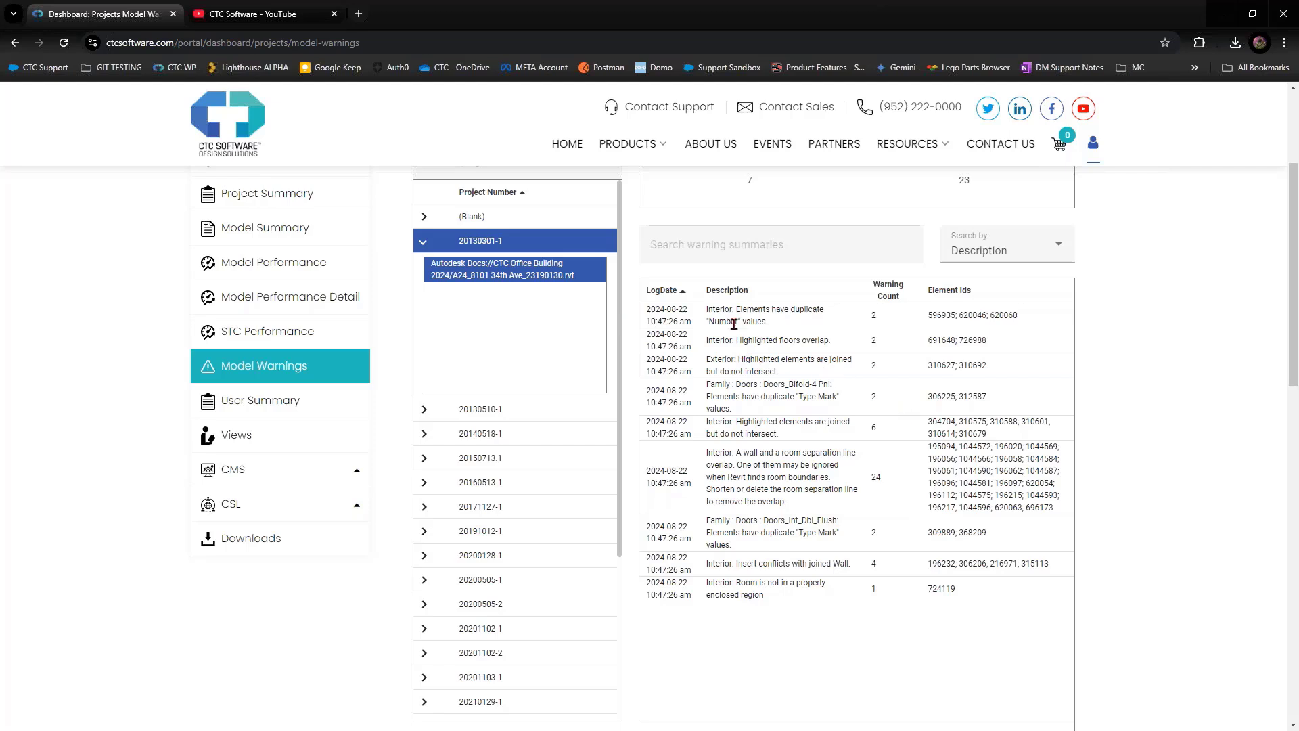
{"action": "left_click_drag", "start_coordinate": [801, 323], "coordinate": [719, 323]}
{"action": "left_click_drag", "start_coordinate": [887, 318], "coordinate": [872, 316]}
{"action": "left_click_drag", "start_coordinate": [1037, 314], "coordinate": [915, 324]}
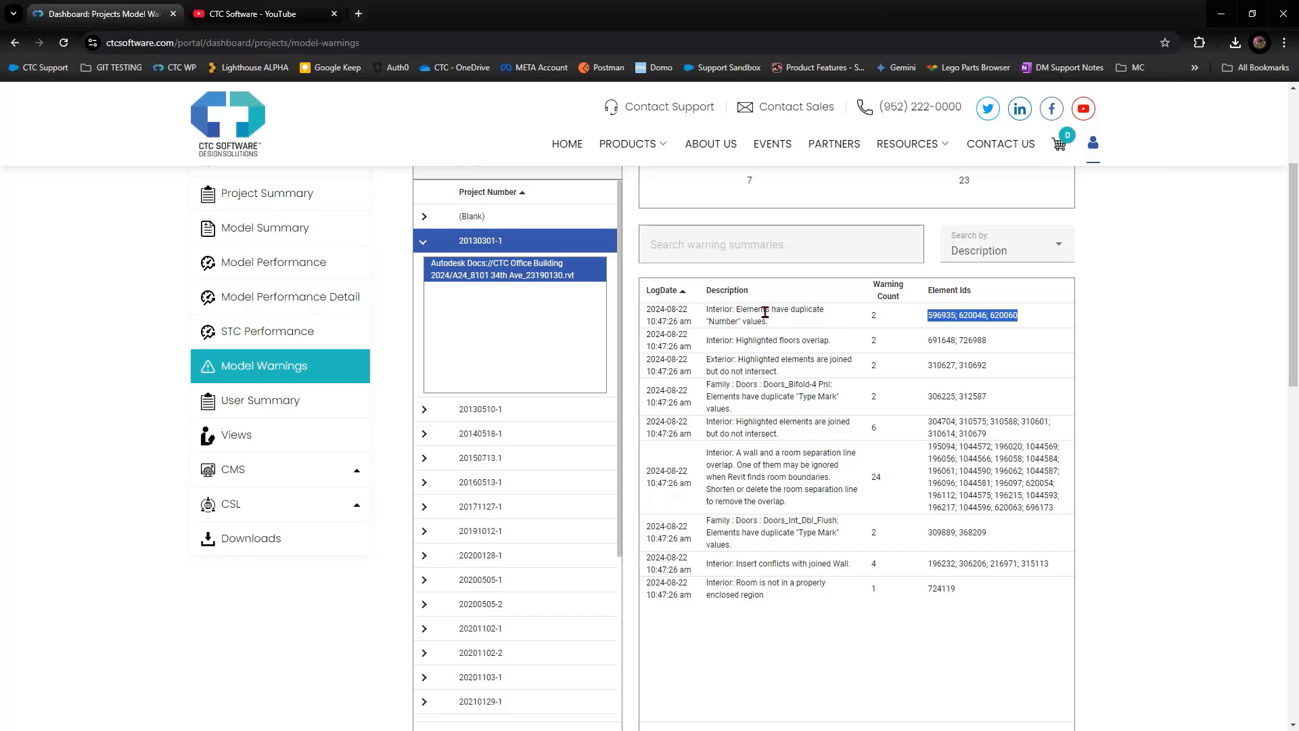
{"action": "left_click_drag", "start_coordinate": [930, 313], "coordinate": [1007, 310]}
Open the User Summary report, view both listed users and examine the first user's hours per model and per project.
{"action": "left_click", "coordinate": [264, 411]}
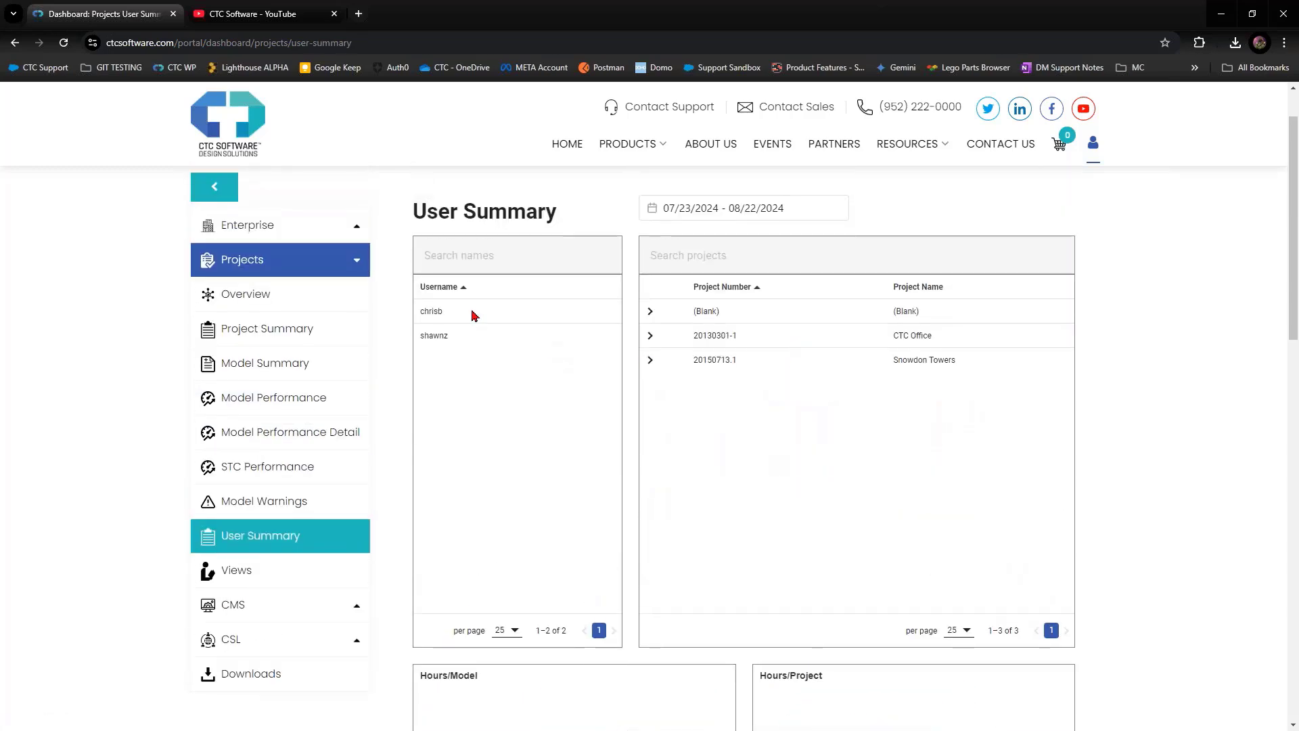
{"action": "left_click", "coordinate": [473, 312]}
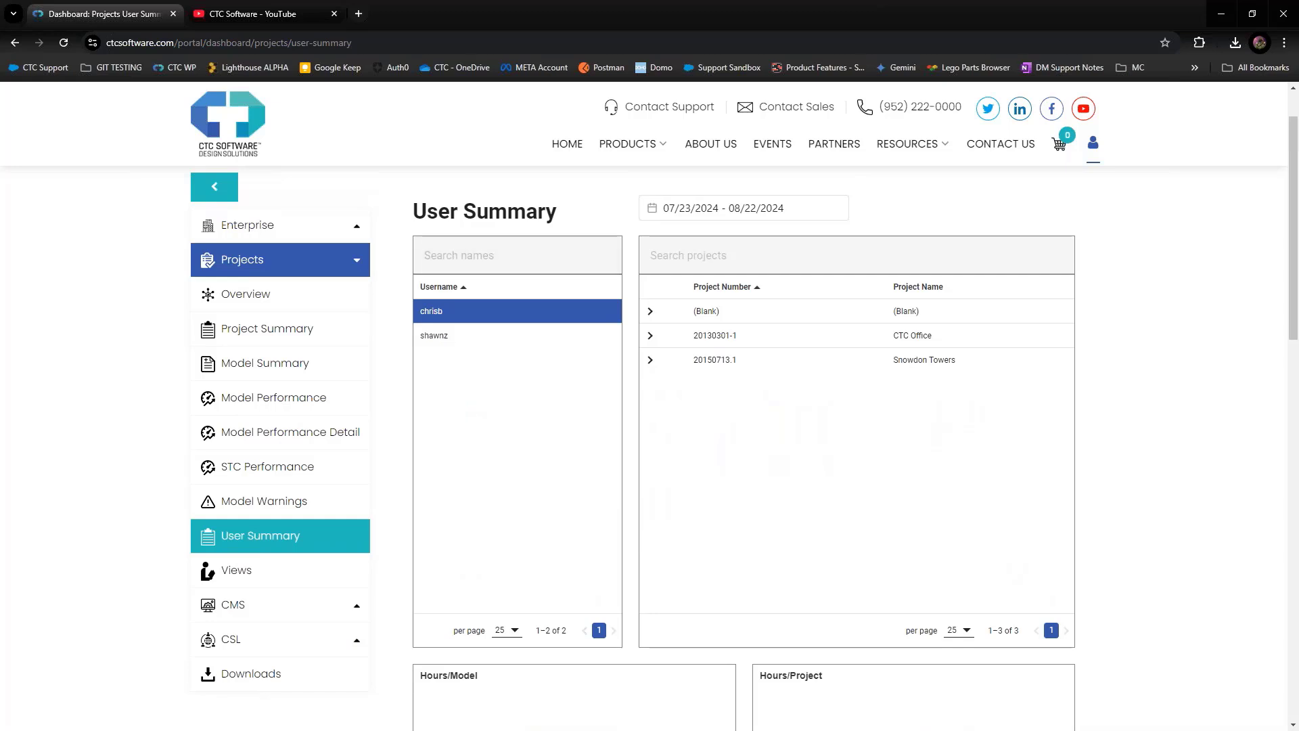
{"action": "left_click", "coordinate": [449, 341]}
{"action": "left_click", "coordinate": [469, 315]}
{"action": "scroll", "coordinate": [865, 356], "scroll_direction": "down", "scroll_amount": 4}
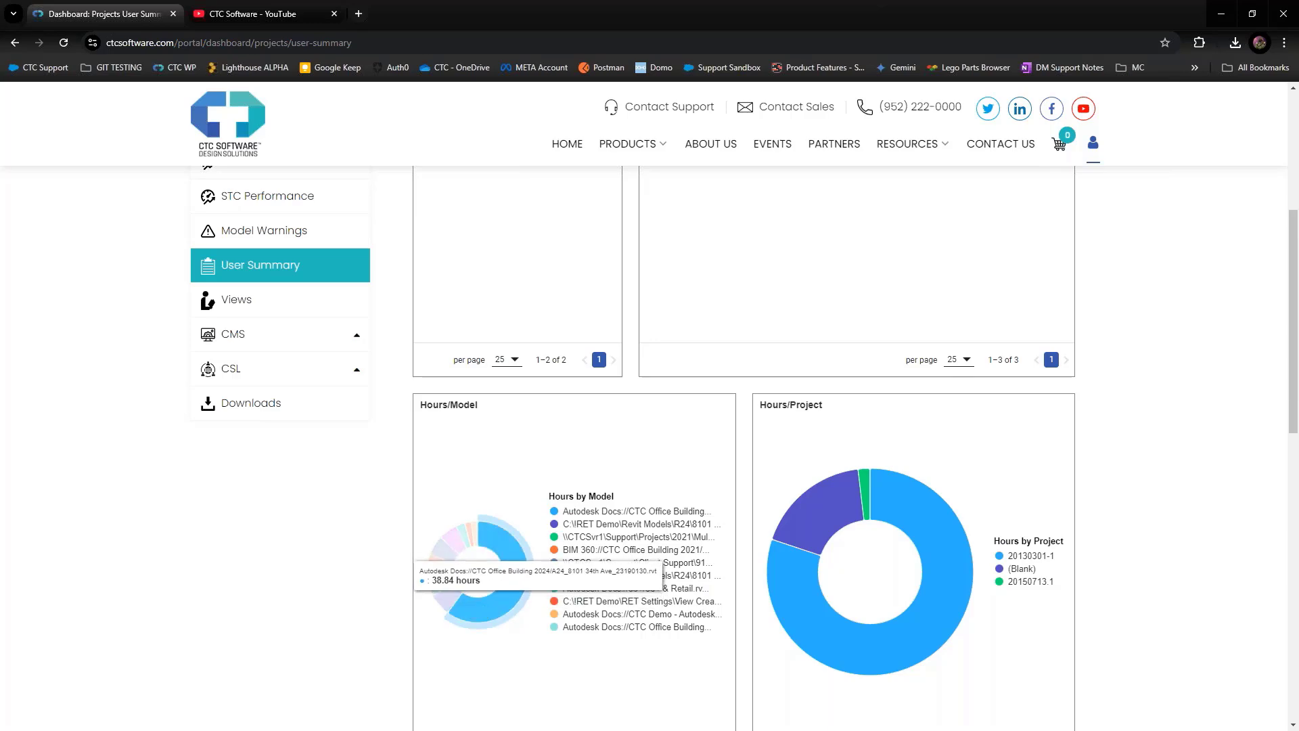
{"action": "mouse_move", "coordinate": [921, 576]}
{"action": "scroll", "coordinate": [859, 540], "scroll_direction": "down", "scroll_amount": 5}
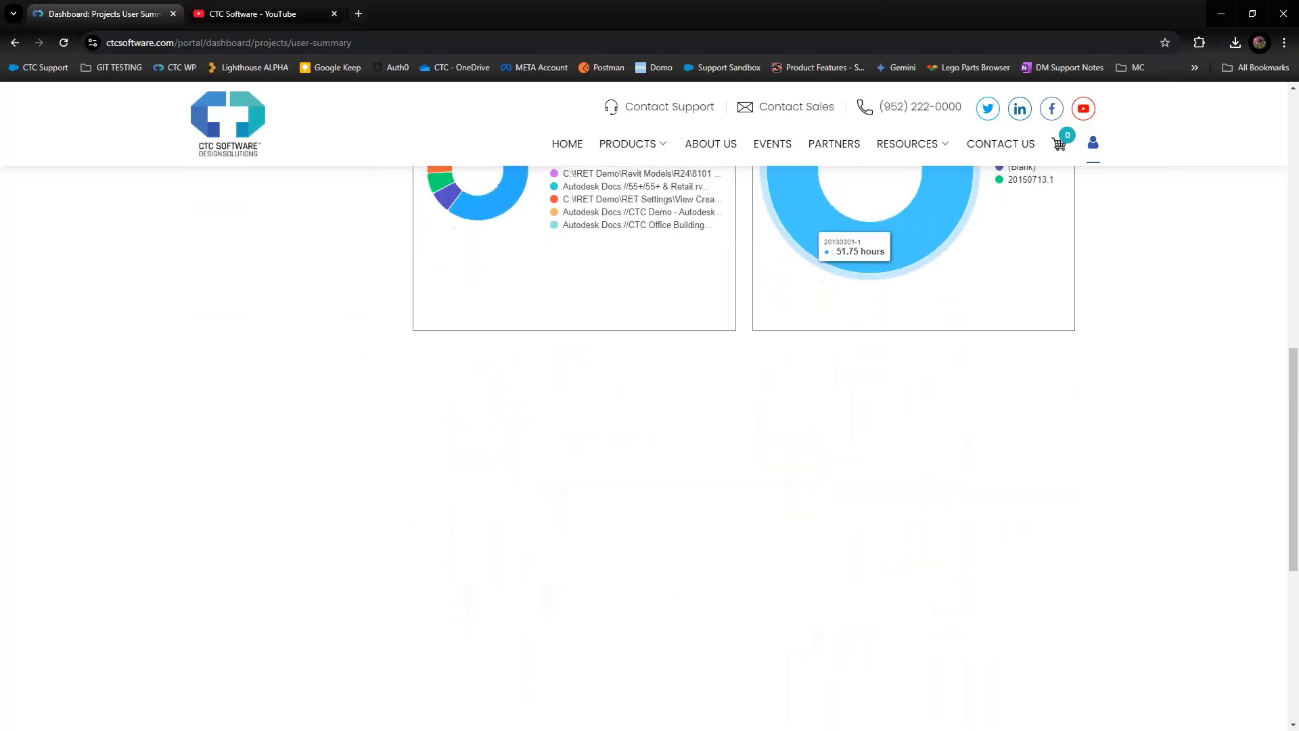
{"action": "scroll", "coordinate": [859, 542], "scroll_direction": "up", "scroll_amount": 9}
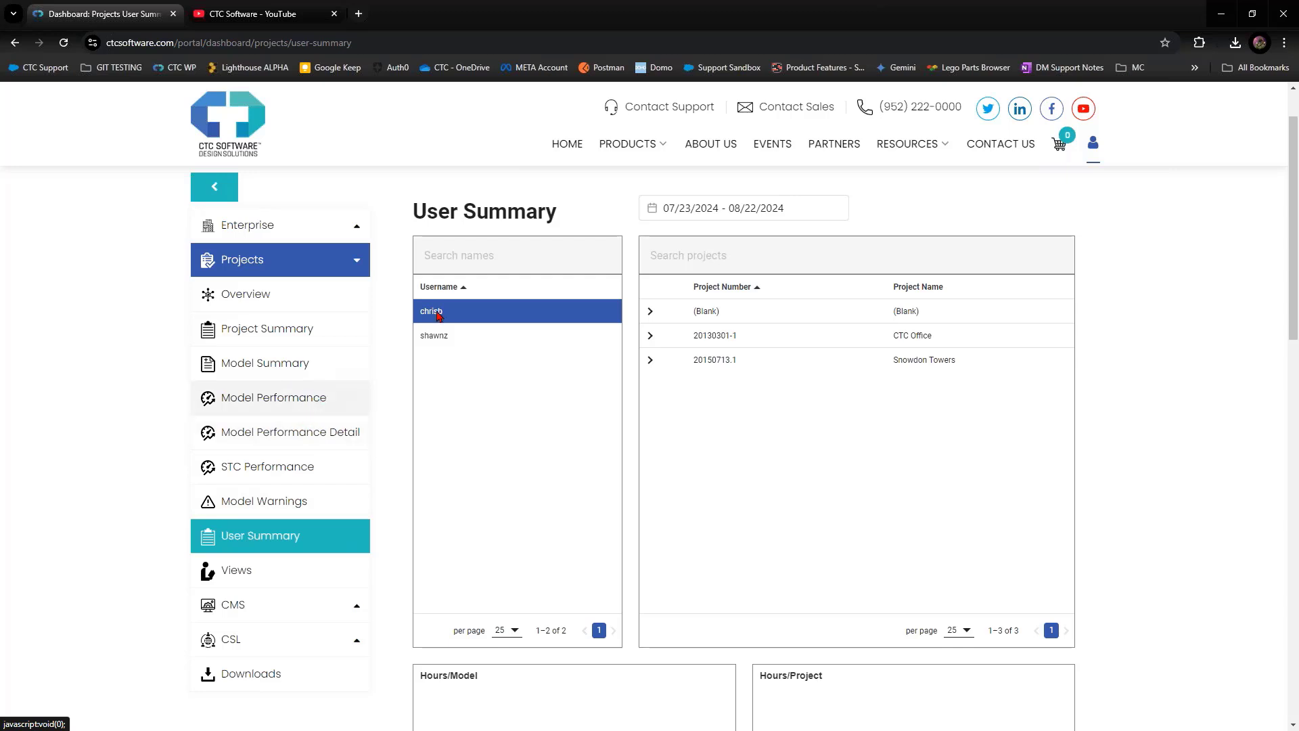
Look over project 20130301-1 and its Autodesk Docs model A24_8101 34th Ave_23190130.rvt in the Project Summary report.
{"action": "left_click", "coordinate": [270, 329]}
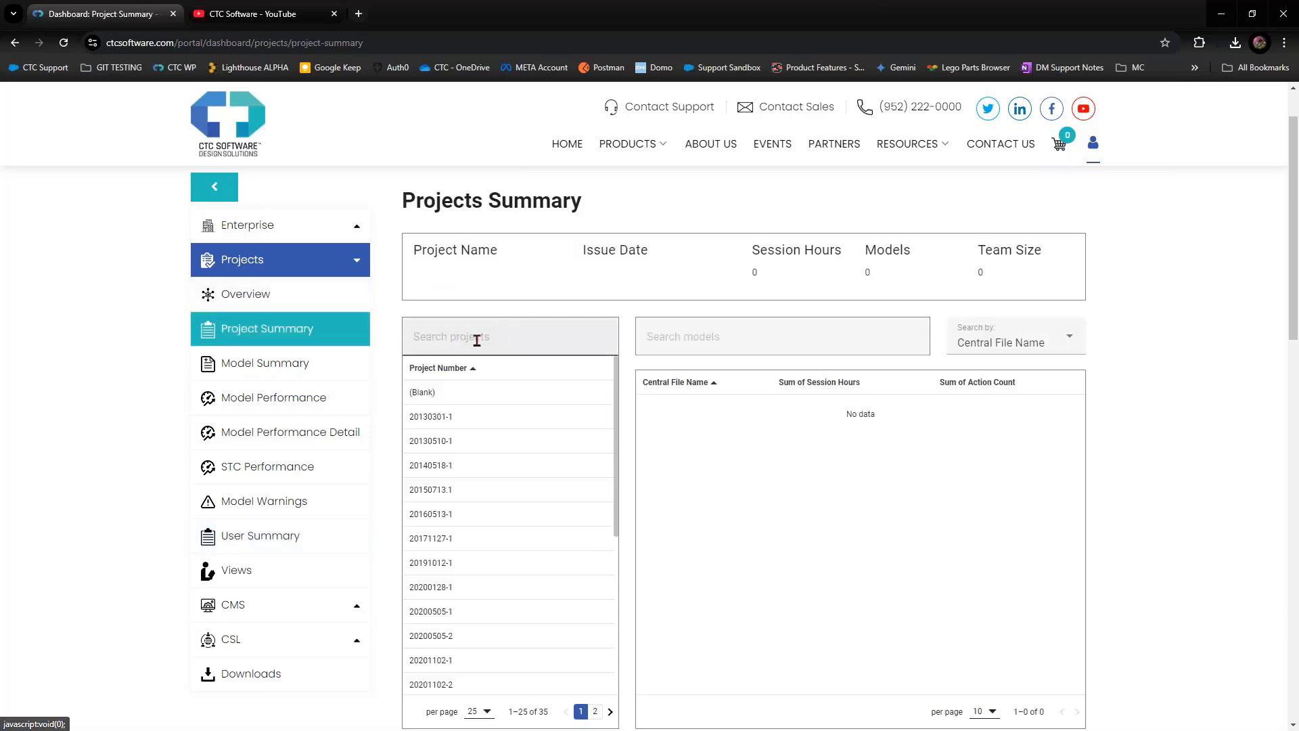
{"action": "left_click", "coordinate": [465, 419]}
{"action": "left_click", "coordinate": [707, 456]}
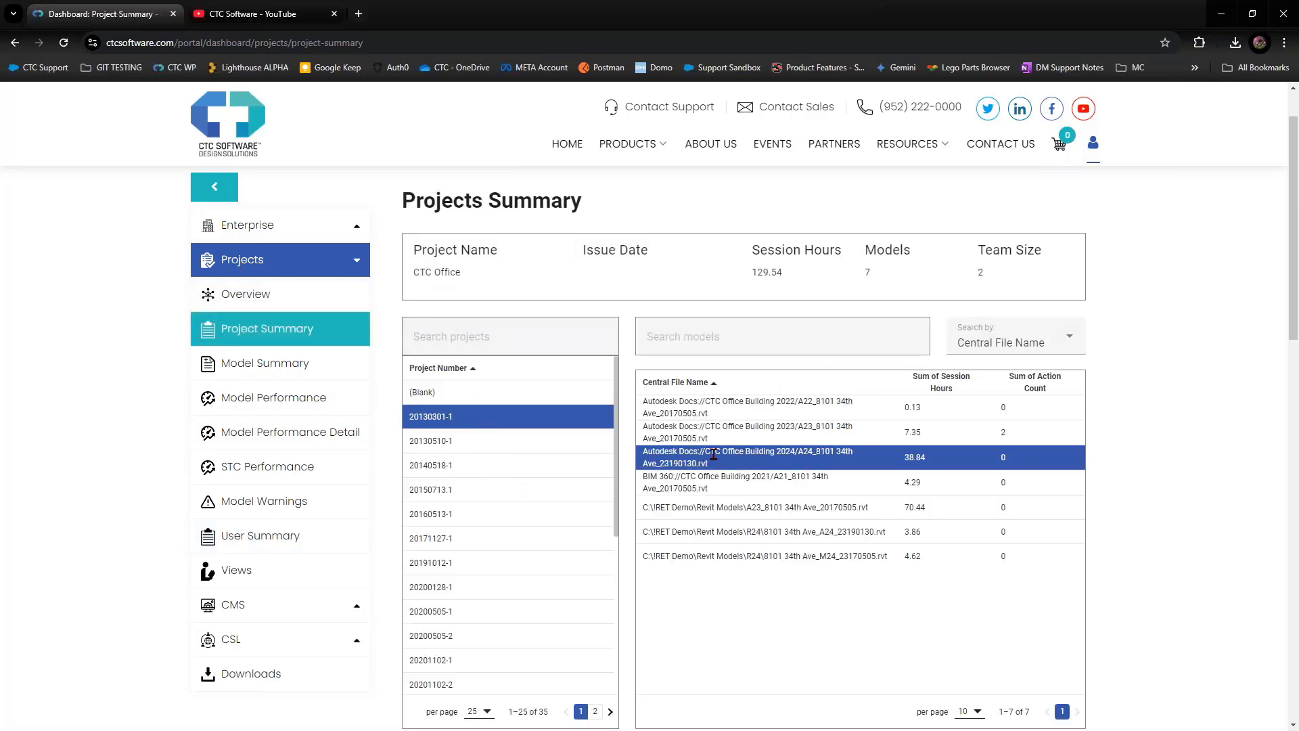
{"action": "scroll", "coordinate": [736, 534], "scroll_direction": "down", "scroll_amount": 2}
{"action": "scroll", "coordinate": [377, 406], "scroll_direction": "up", "scroll_amount": 2}
Open the Projects Overview report and look over its largest models, deadlines, projects and users charts.
{"action": "left_click", "coordinate": [247, 294]}
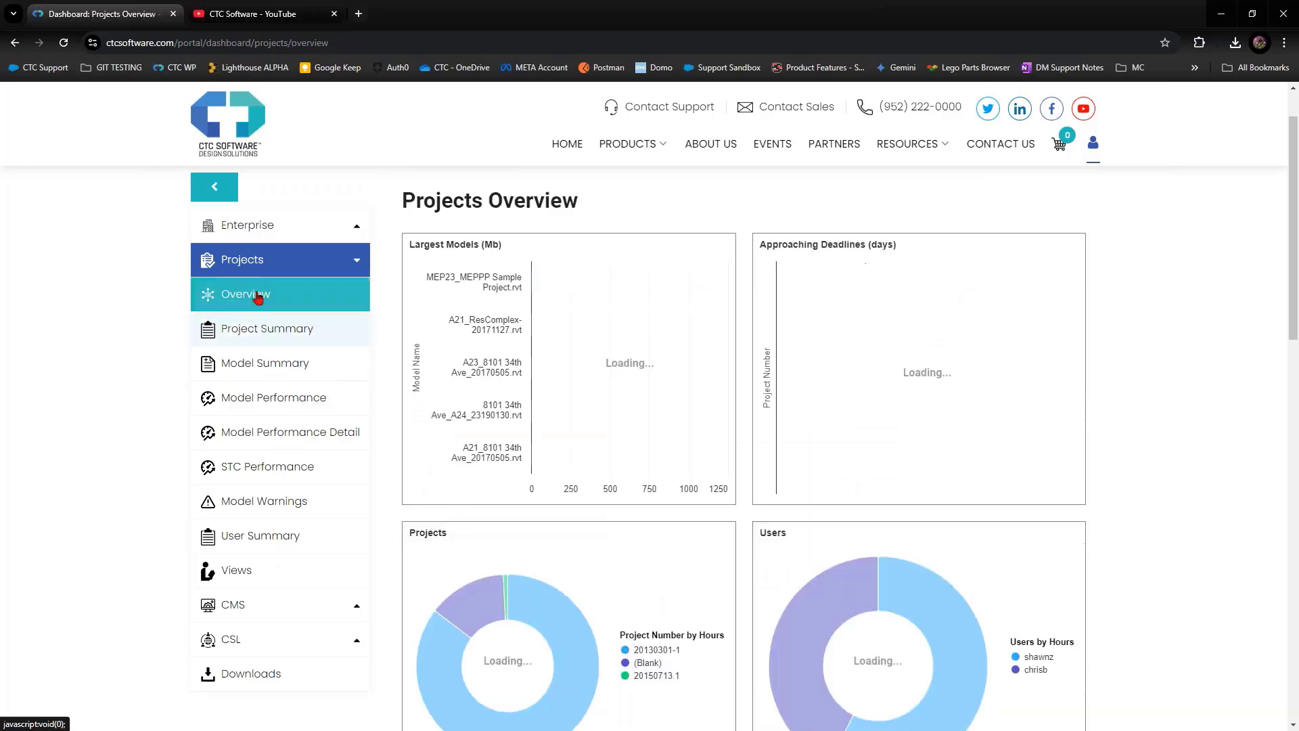
{"action": "scroll", "coordinate": [579, 563], "scroll_direction": "down", "scroll_amount": 1}
{"action": "scroll", "coordinate": [579, 563], "scroll_direction": "down", "scroll_amount": 2}
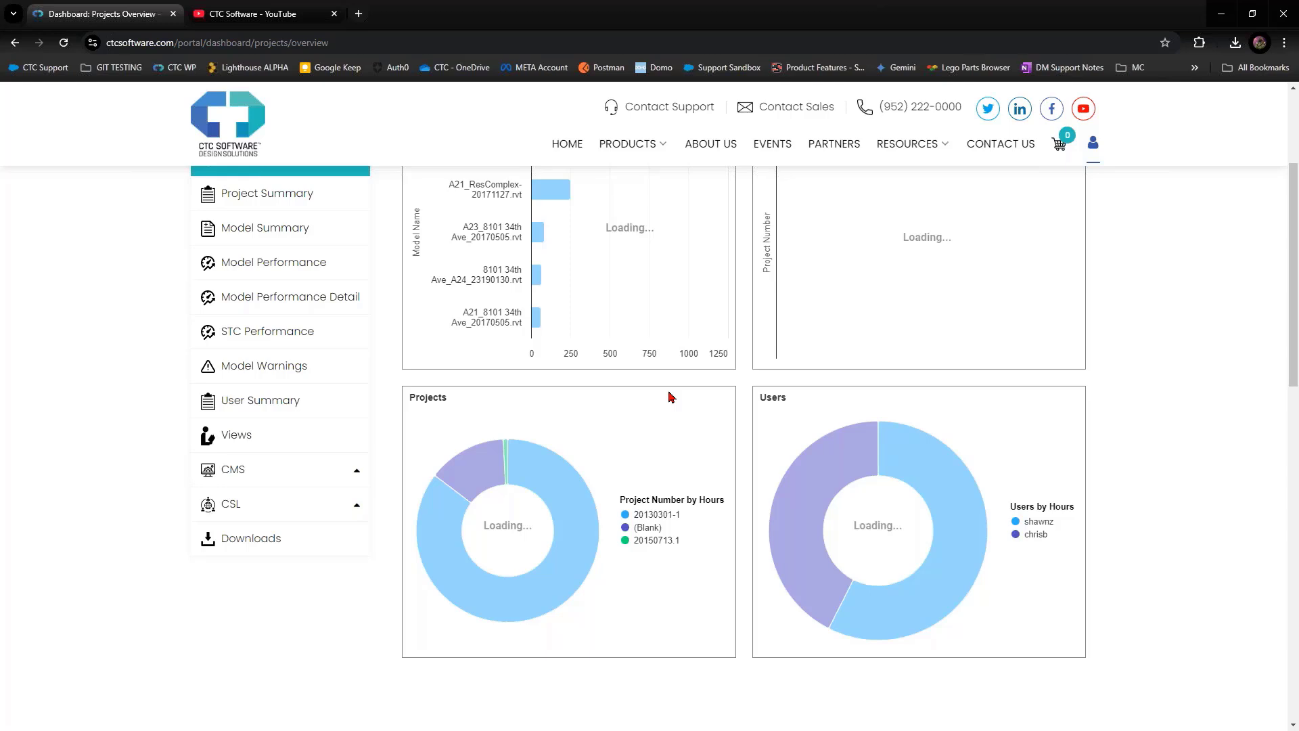
Open the dashboard's API data downloads and highlight the API Data Support Package title.
{"action": "left_click", "coordinate": [270, 546]}
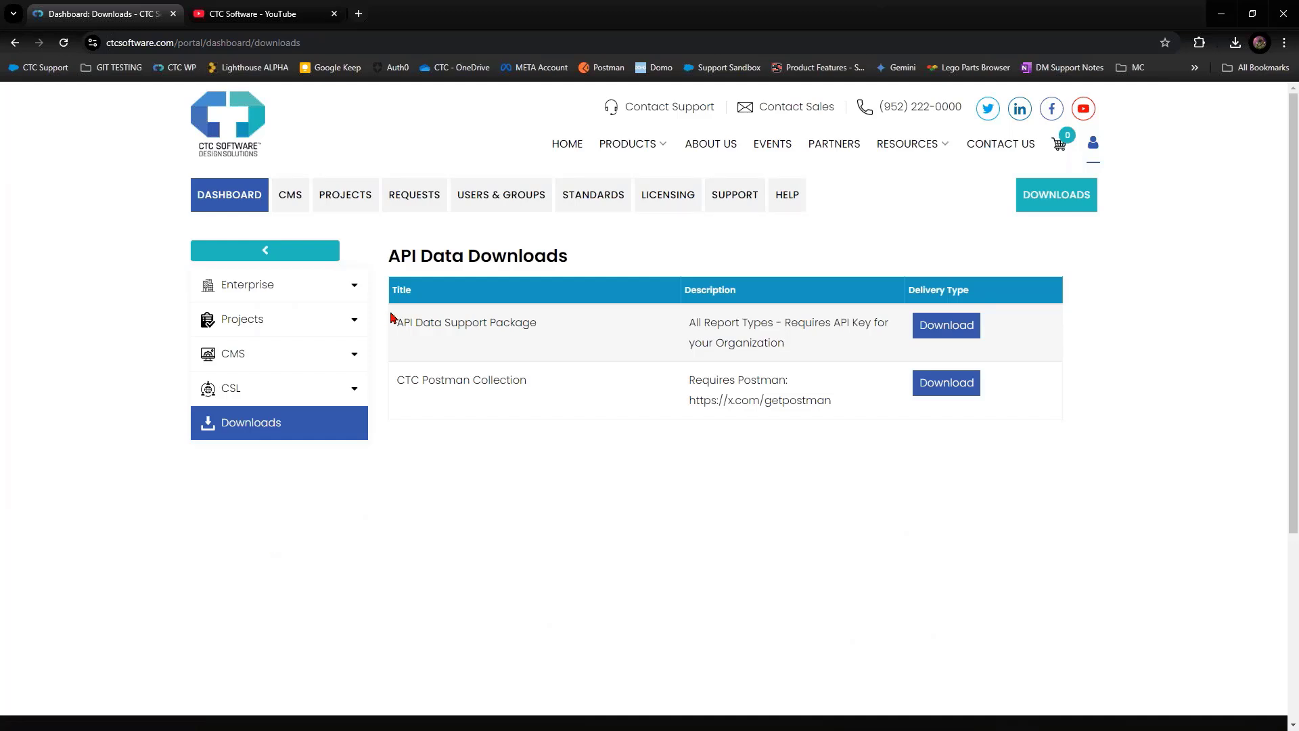
{"action": "left_click_drag", "start_coordinate": [399, 323], "coordinate": [603, 319]}
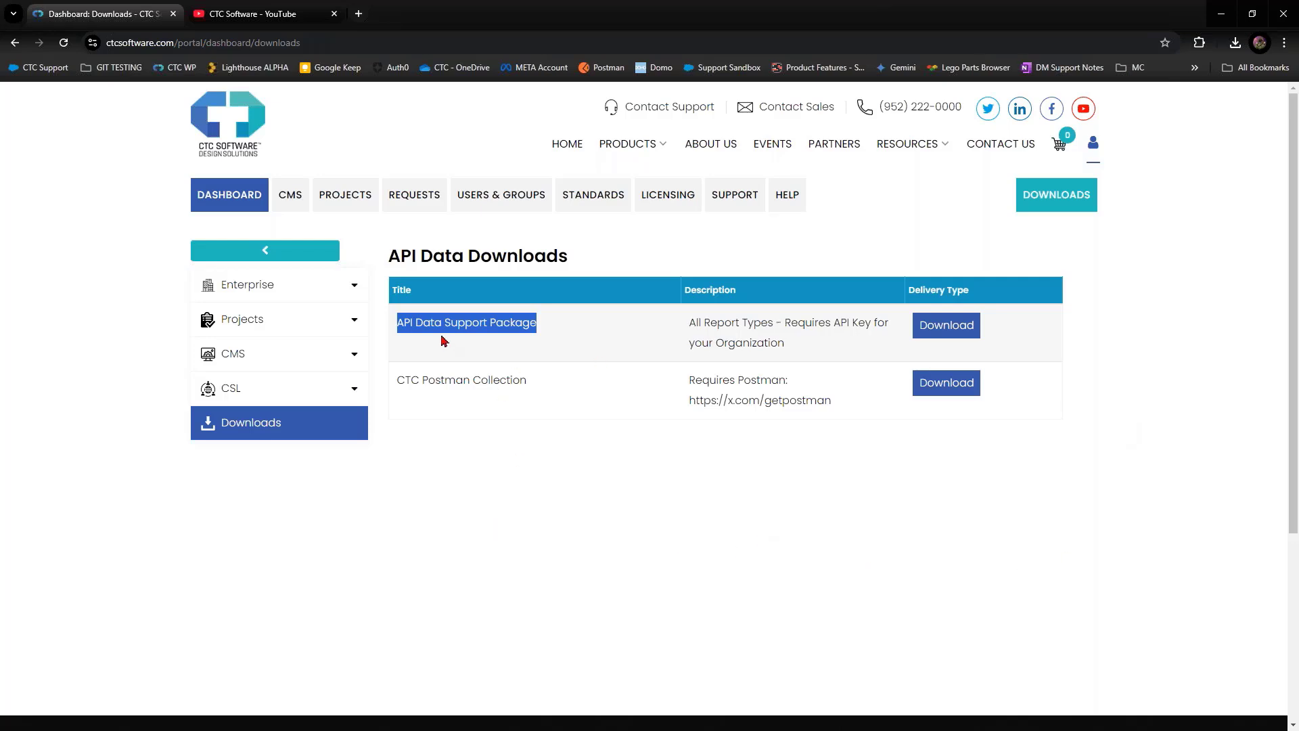
Switch to the CTC_Reporting_V3.x_default folder in File Explorer and look over its Readme, Power BI and Excel files.
{"action": "key", "text": "alt+Tab"}
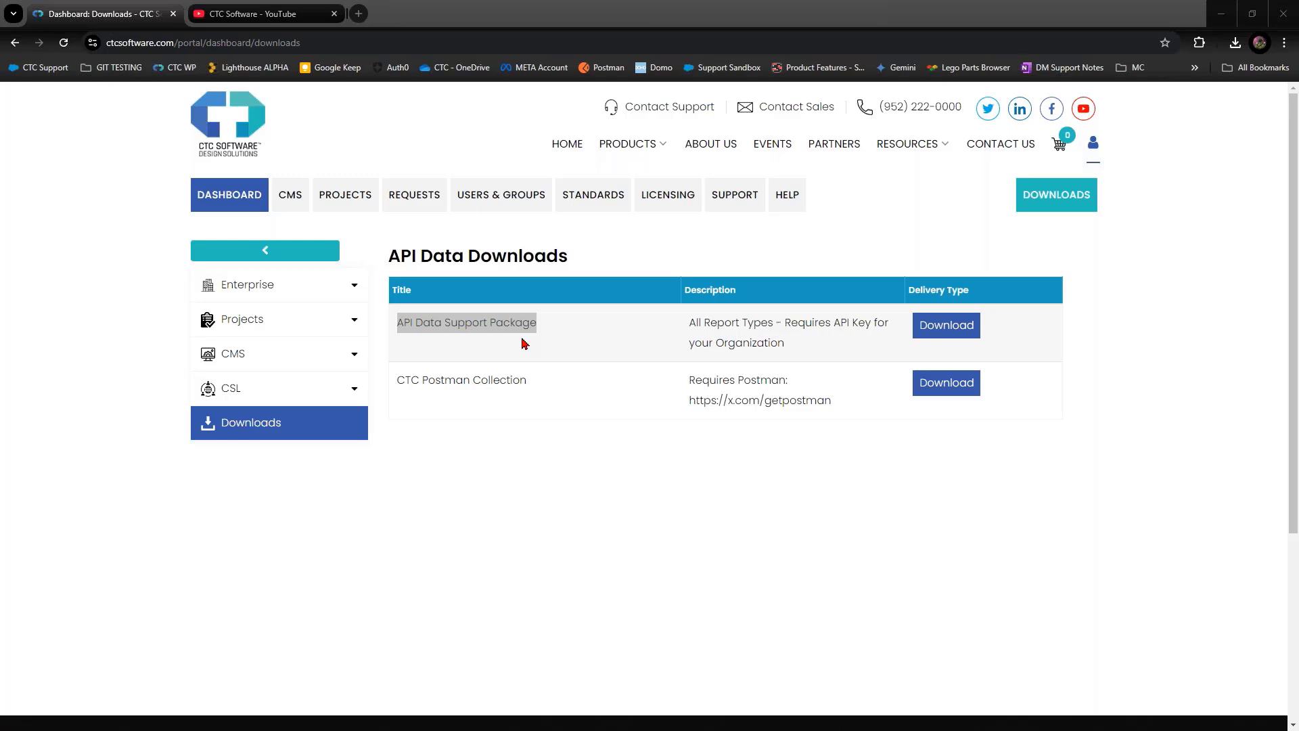
{"action": "key", "text": "alt+Tab"}
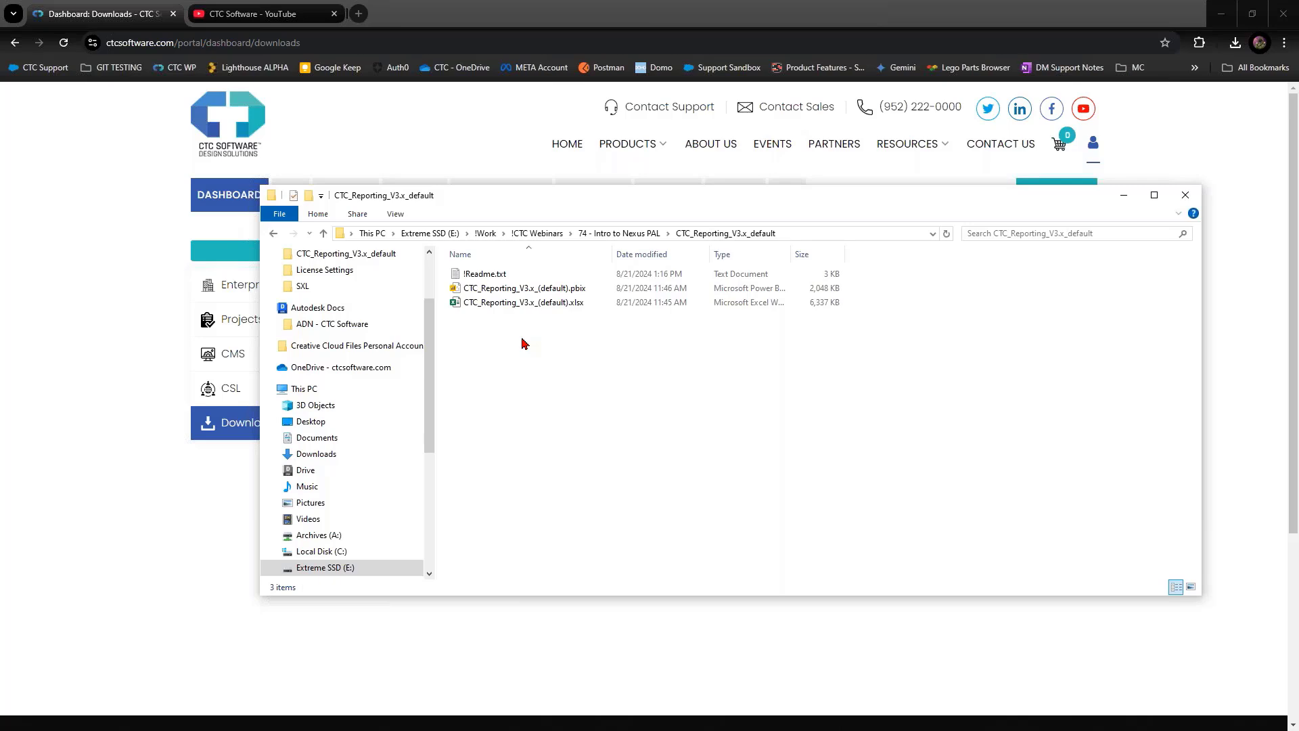
{"action": "left_click_drag", "start_coordinate": [629, 206], "coordinate": [554, 298]}
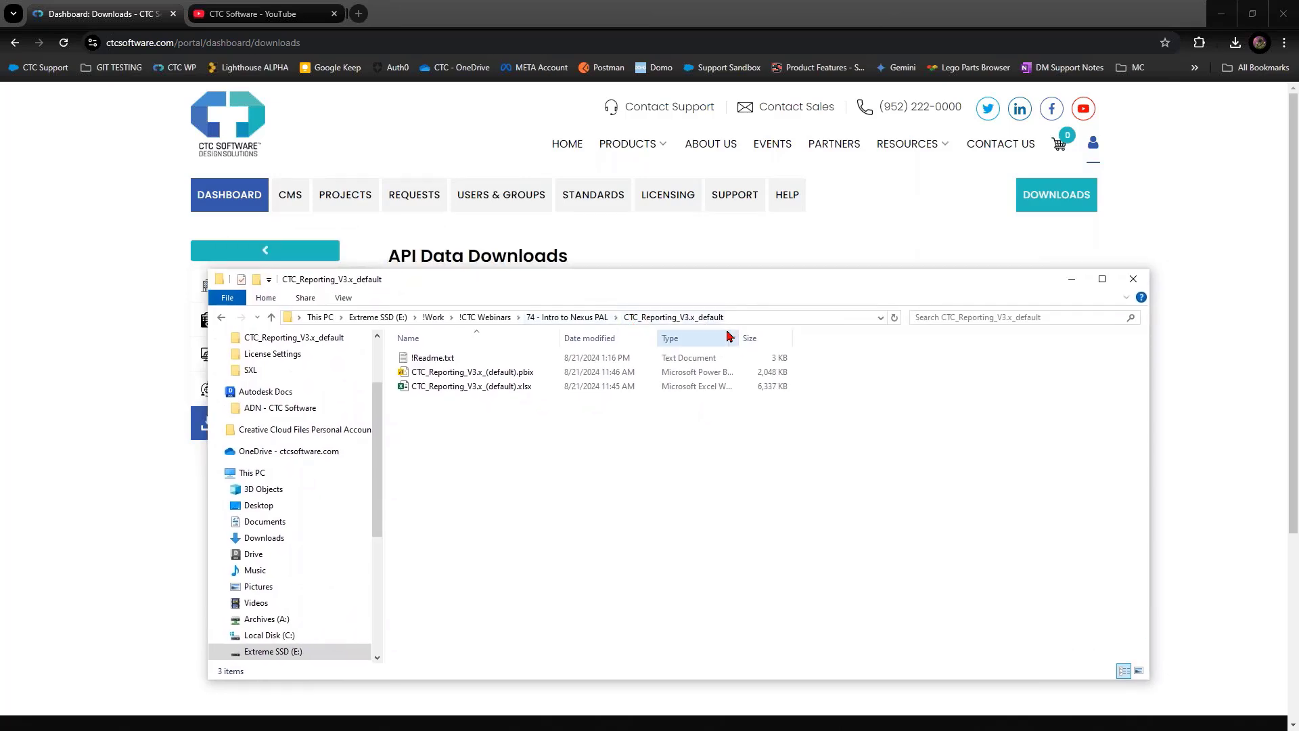
{"action": "left_click_drag", "start_coordinate": [749, 285], "coordinate": [754, 270]}
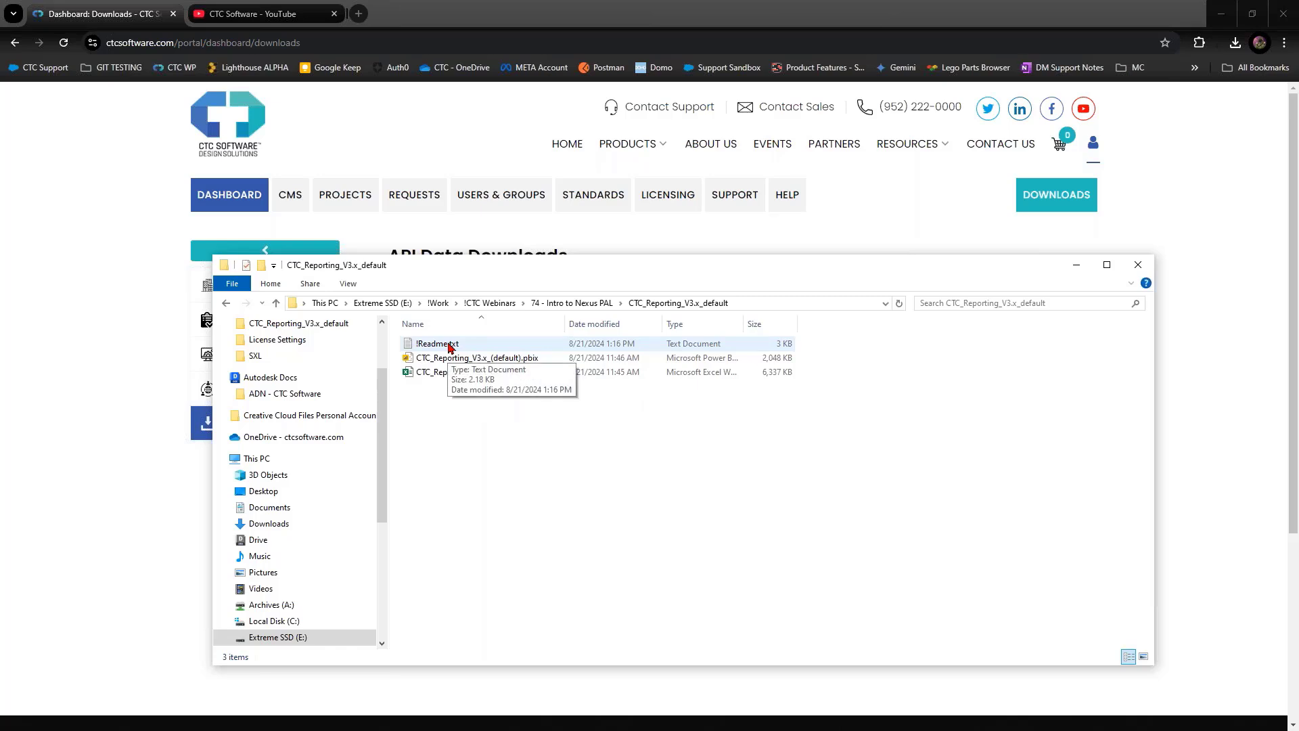
{"action": "left_click_drag", "start_coordinate": [605, 274], "coordinate": [603, 248]}
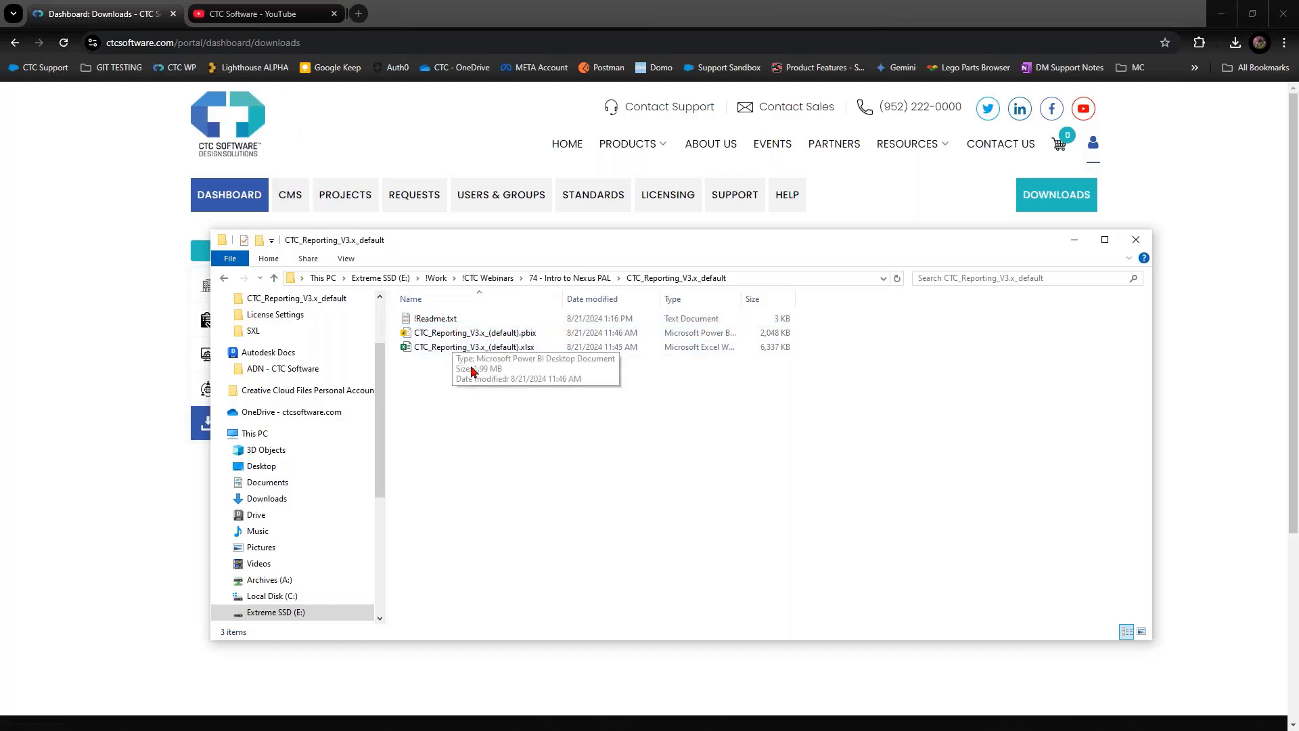
{"action": "left_click", "coordinate": [457, 341]}
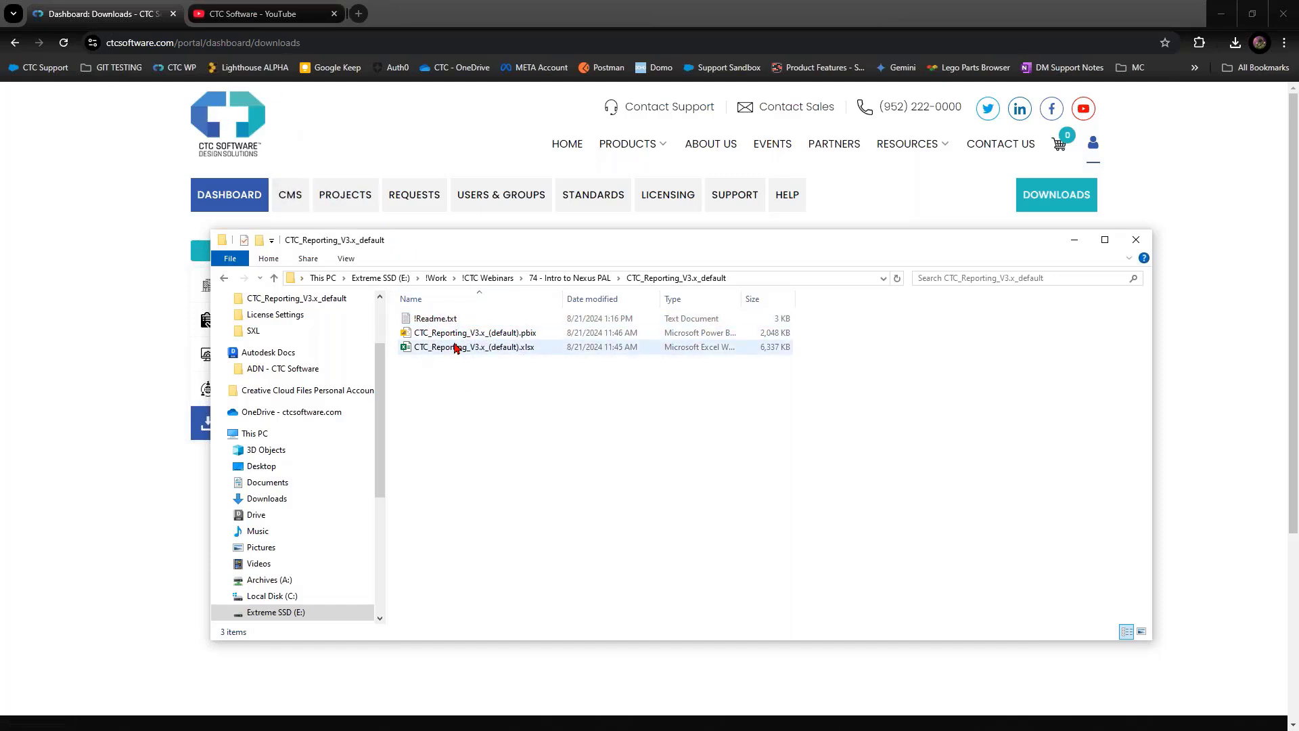
{"action": "left_click", "coordinate": [482, 348]}
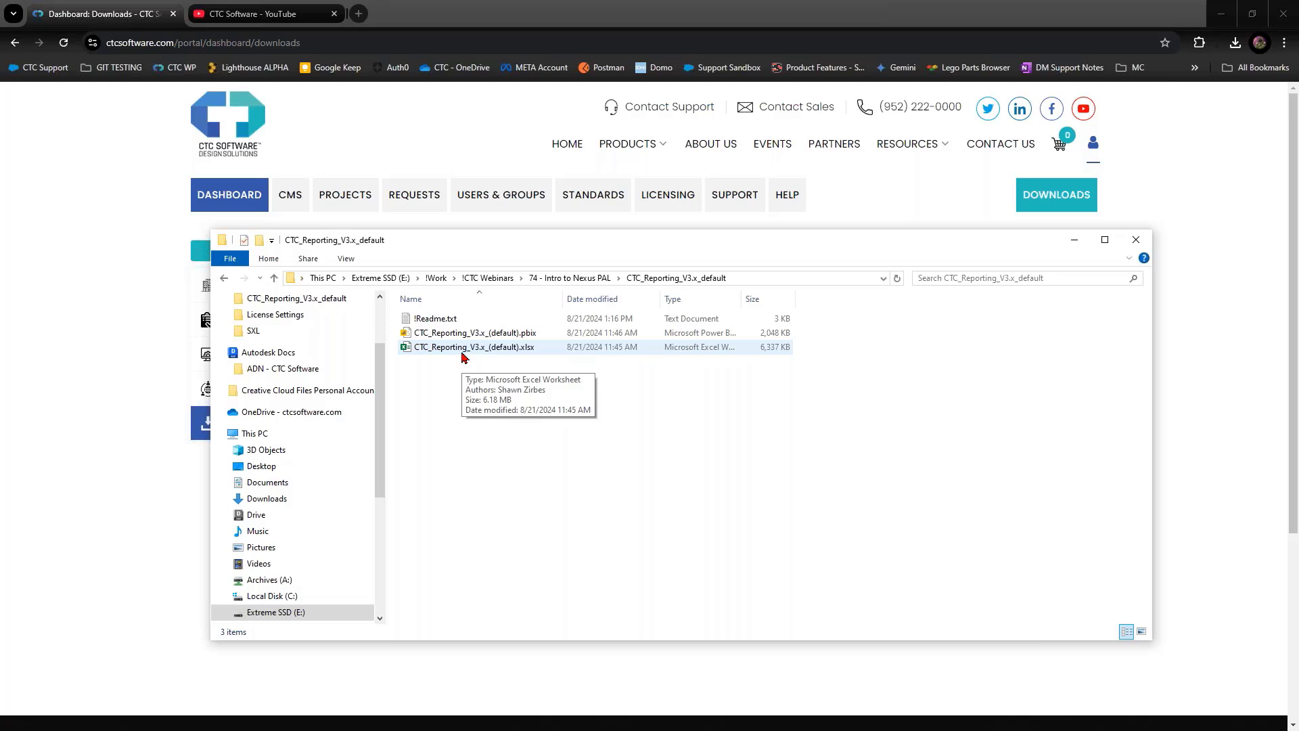
Switch to the CTC_Reporting_V3.x_(CTCe_74).xlsx workbook in Excel and examine its query parameters, from reportApiKey to getPALDocSessionDetails.
{"action": "key", "text": "alt+Tab"}
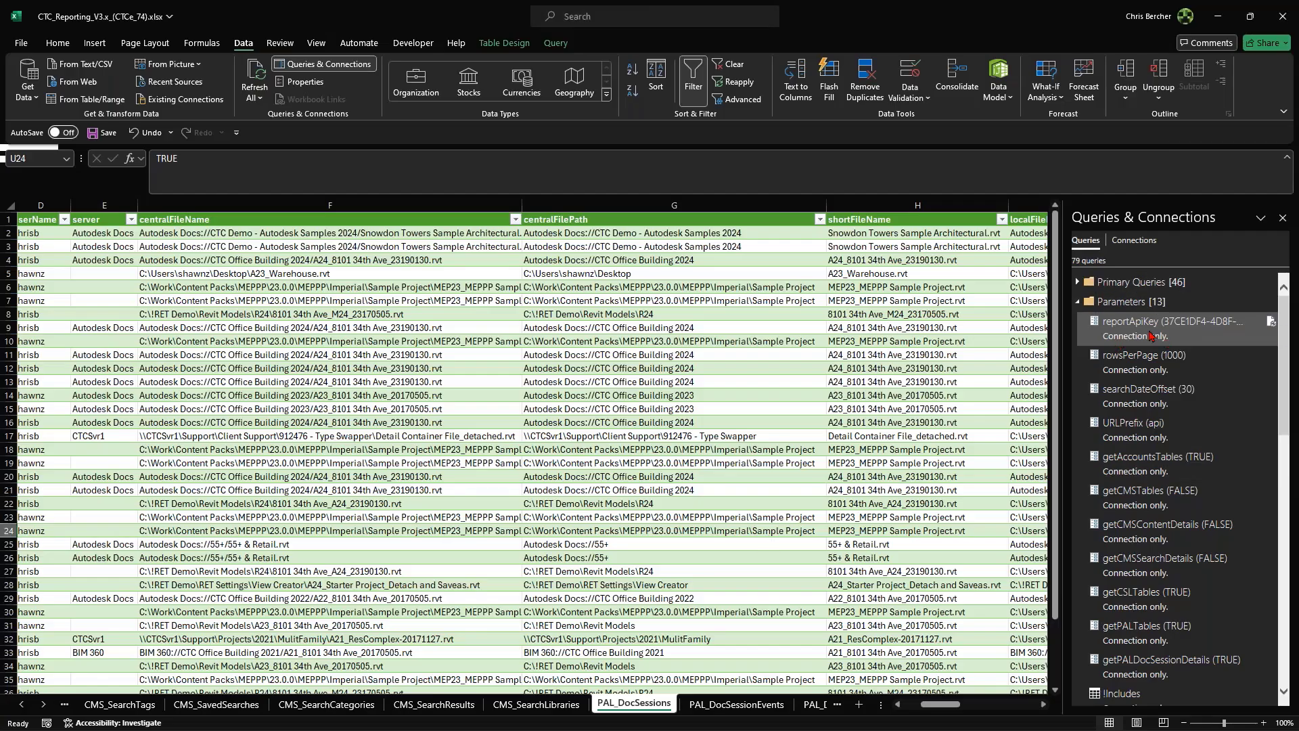
{"action": "mouse_move", "coordinate": [1142, 333]}
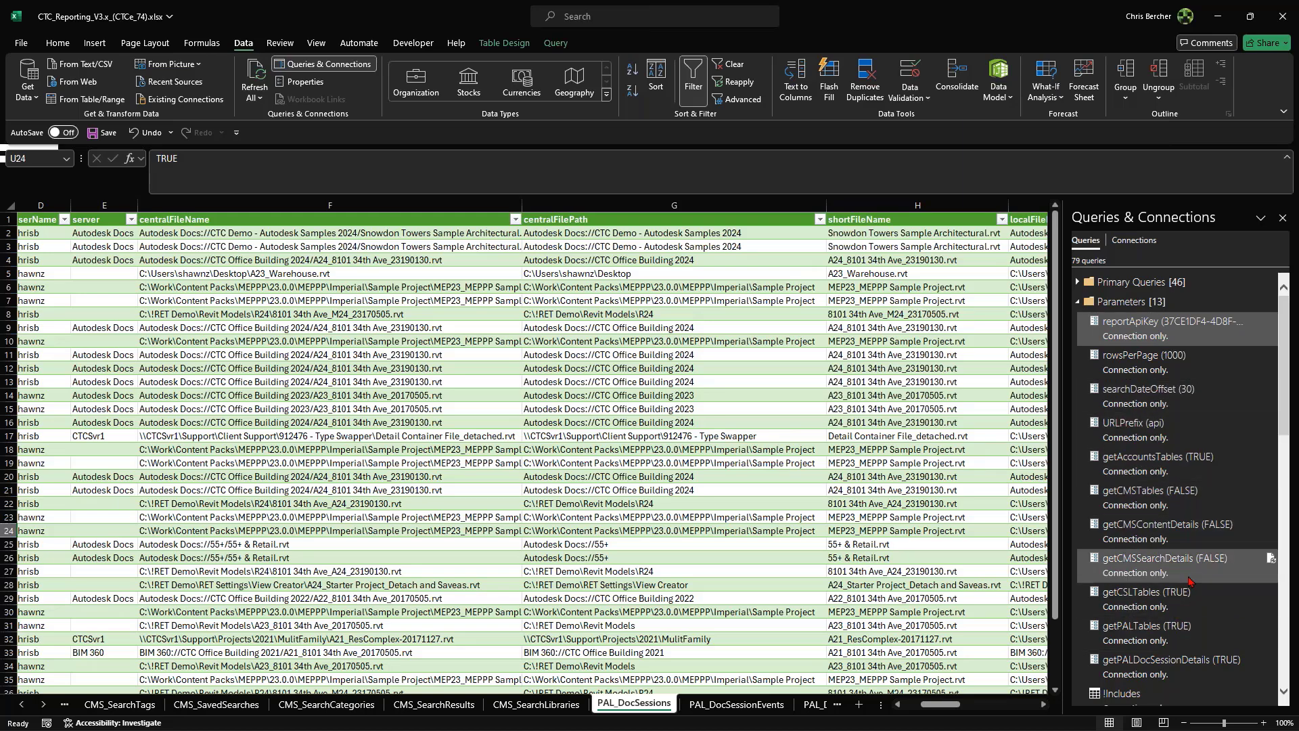
{"action": "mouse_move", "coordinate": [1190, 581]}
Switch to the CTC_Reporting_V3.x_(default) report in Power BI Desktop and view its excelFilePath parameter without changing it.
{"action": "key", "text": "alt+Tab"}
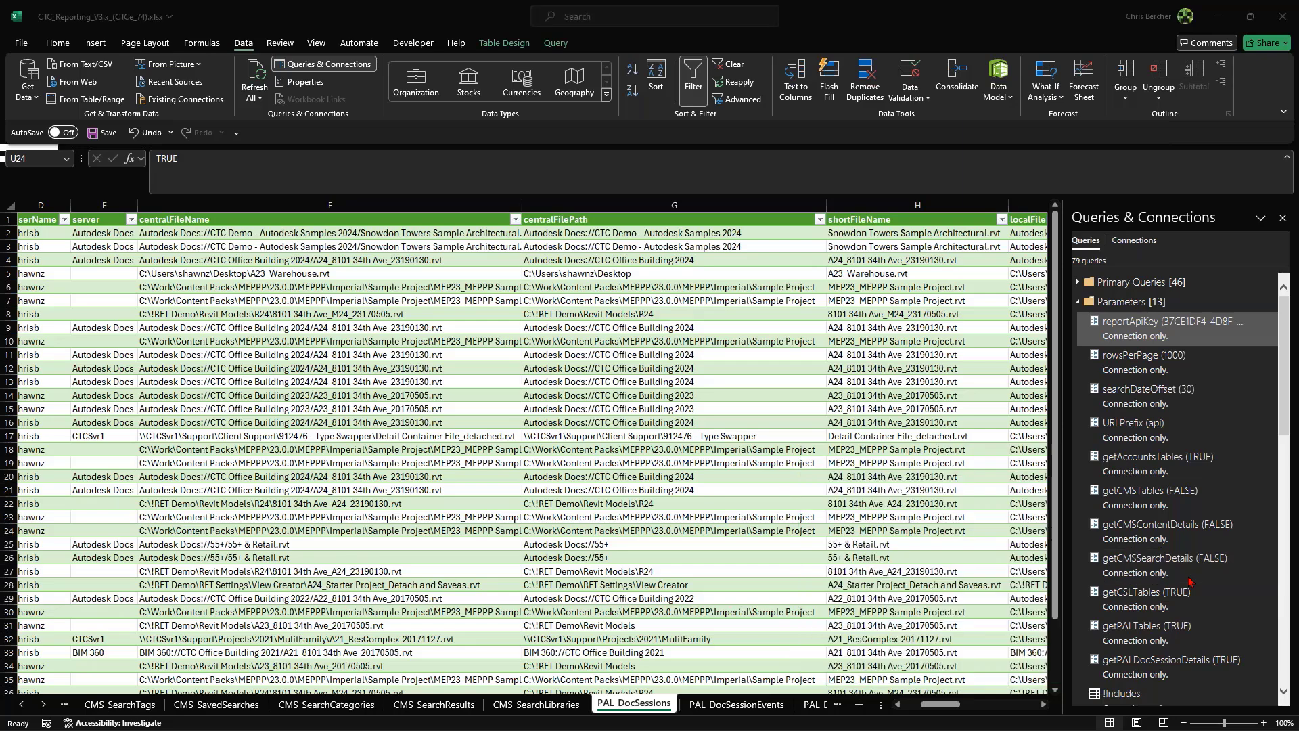
{"action": "key", "text": "alt+Tab"}
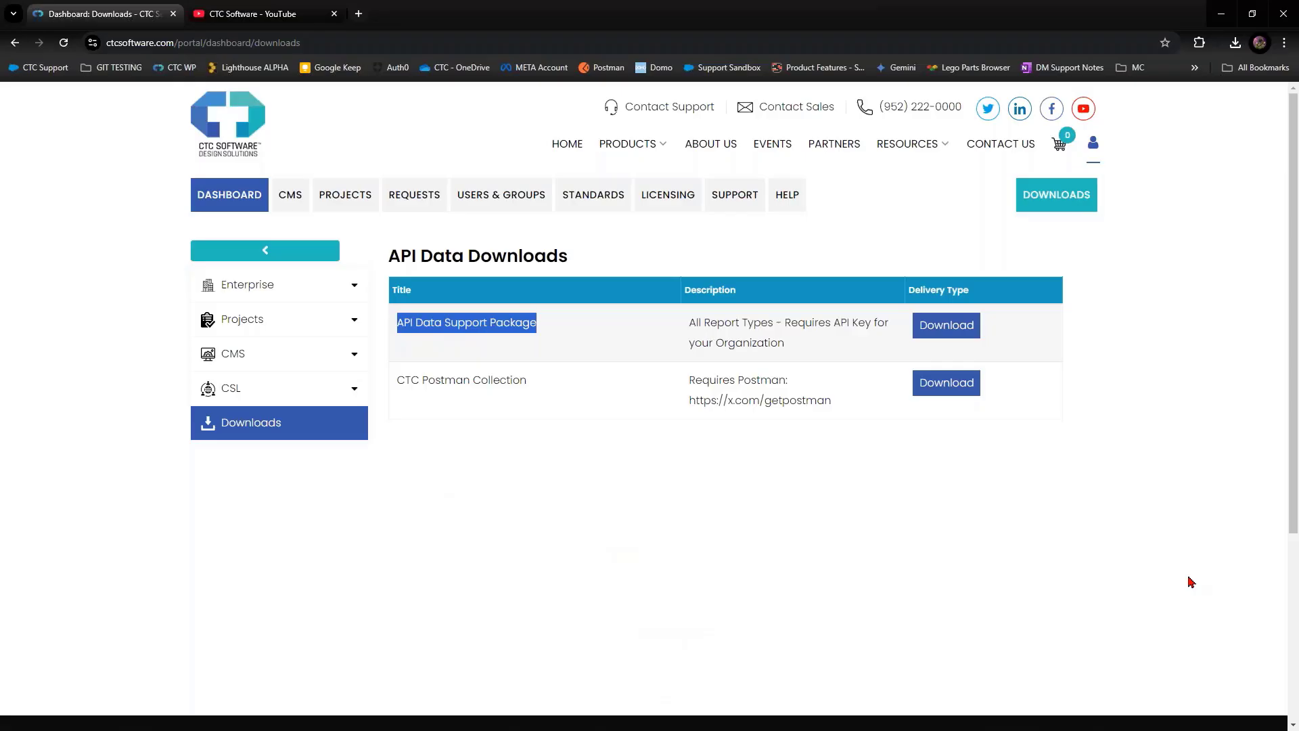
{"action": "key", "text": "alt+Tab"}
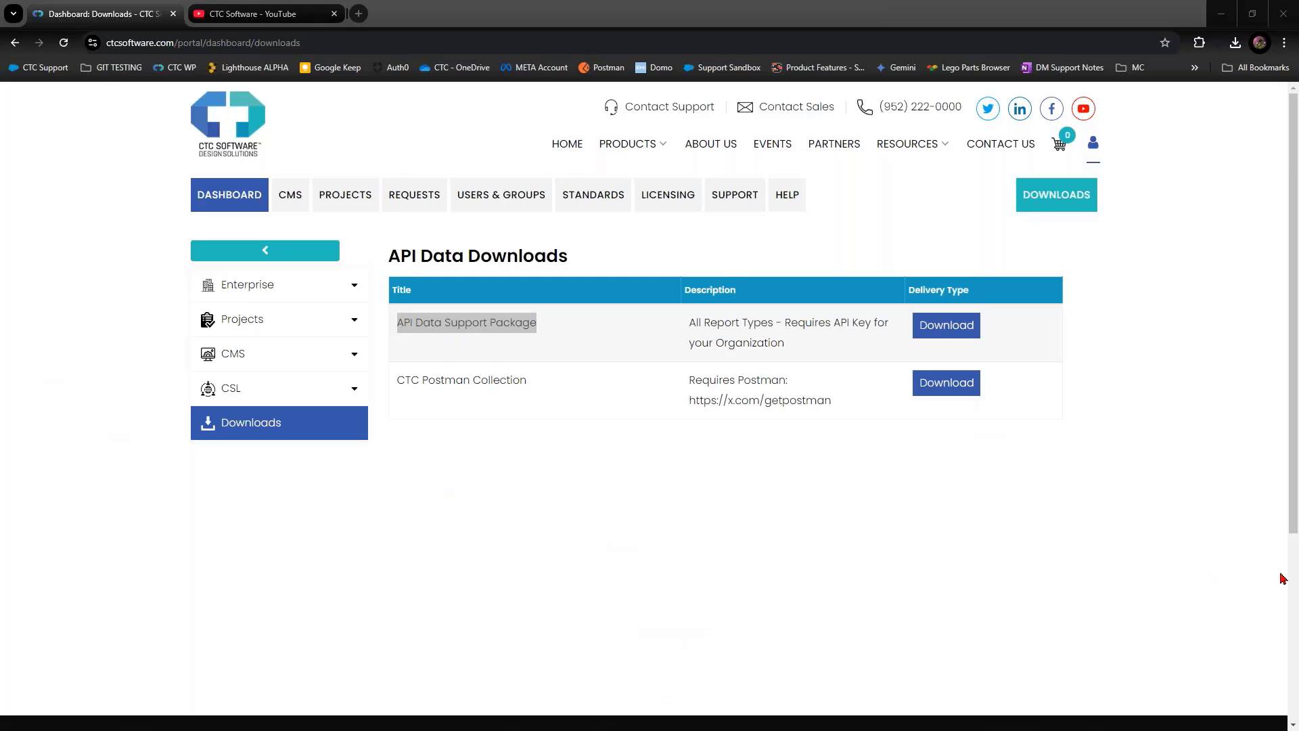
{"action": "key", "text": "alt+Tab"}
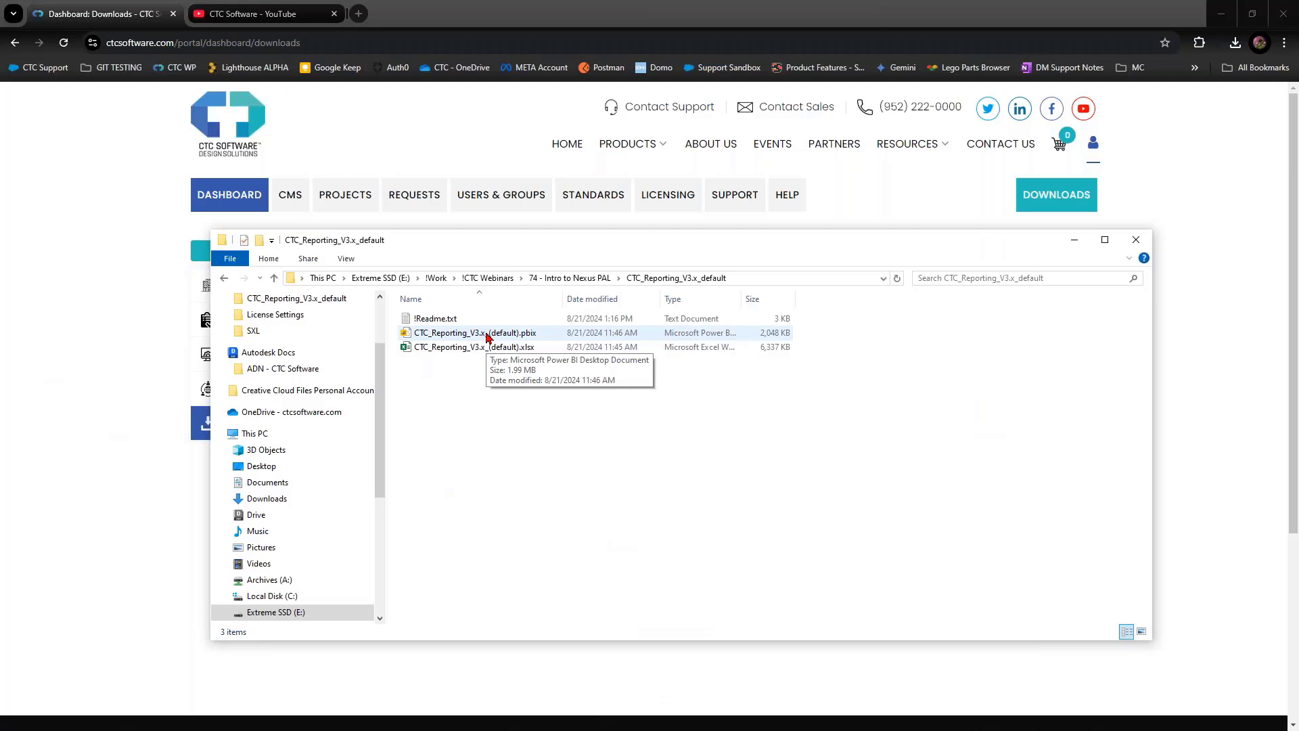
{"action": "key", "text": "alt+Tab"}
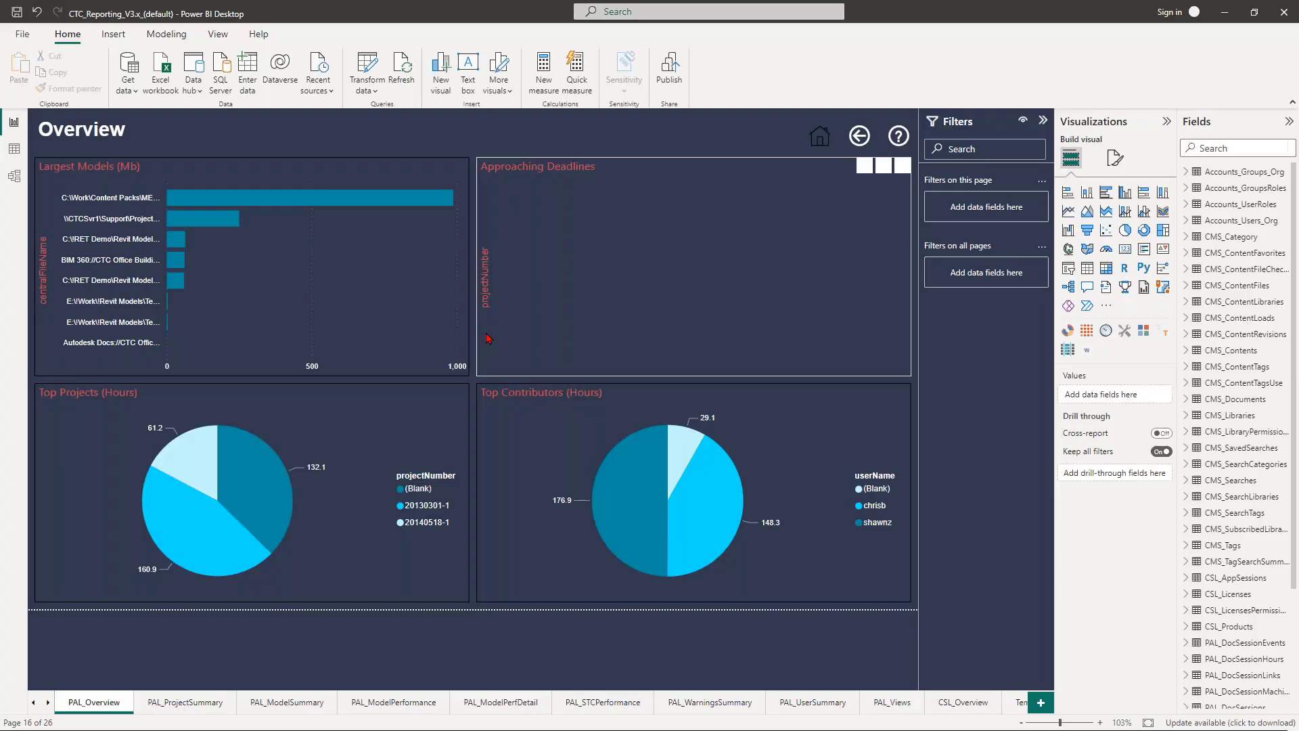
{"action": "left_click", "coordinate": [369, 88]}
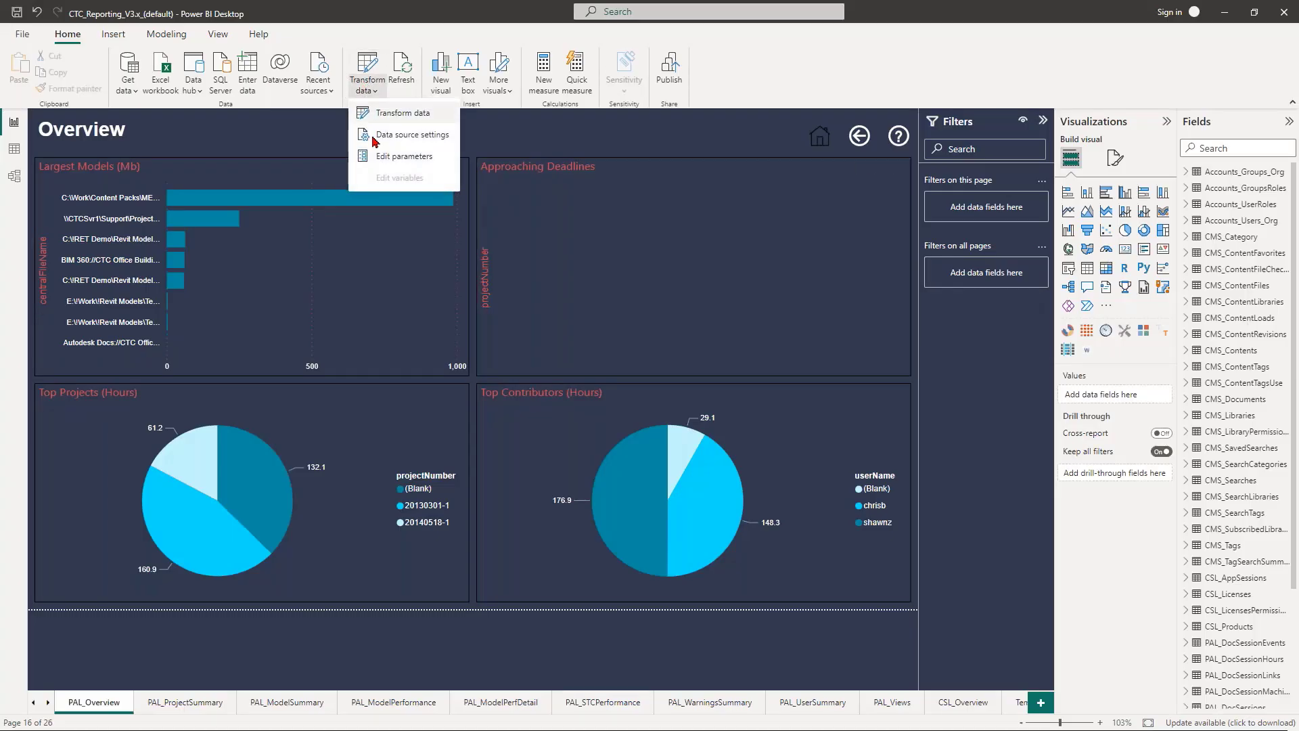
{"action": "left_click", "coordinate": [396, 161]}
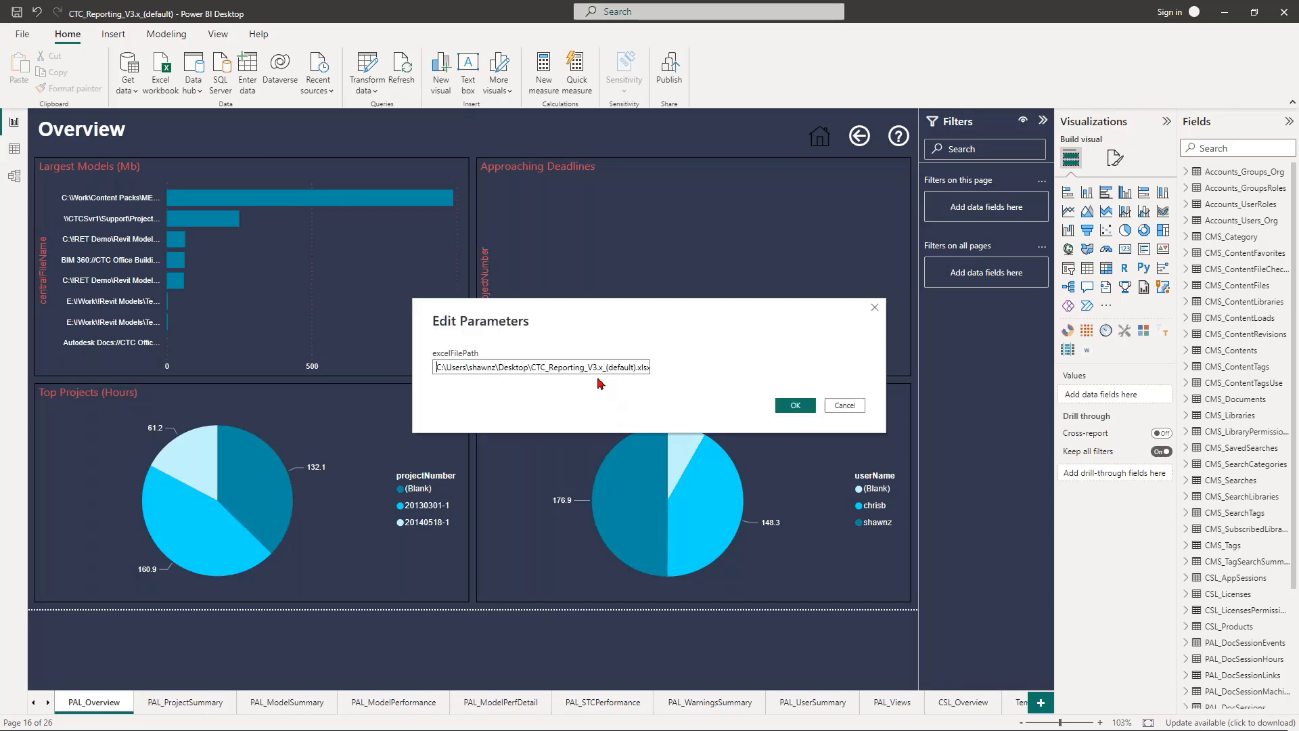
{"action": "left_click", "coordinate": [829, 409]}
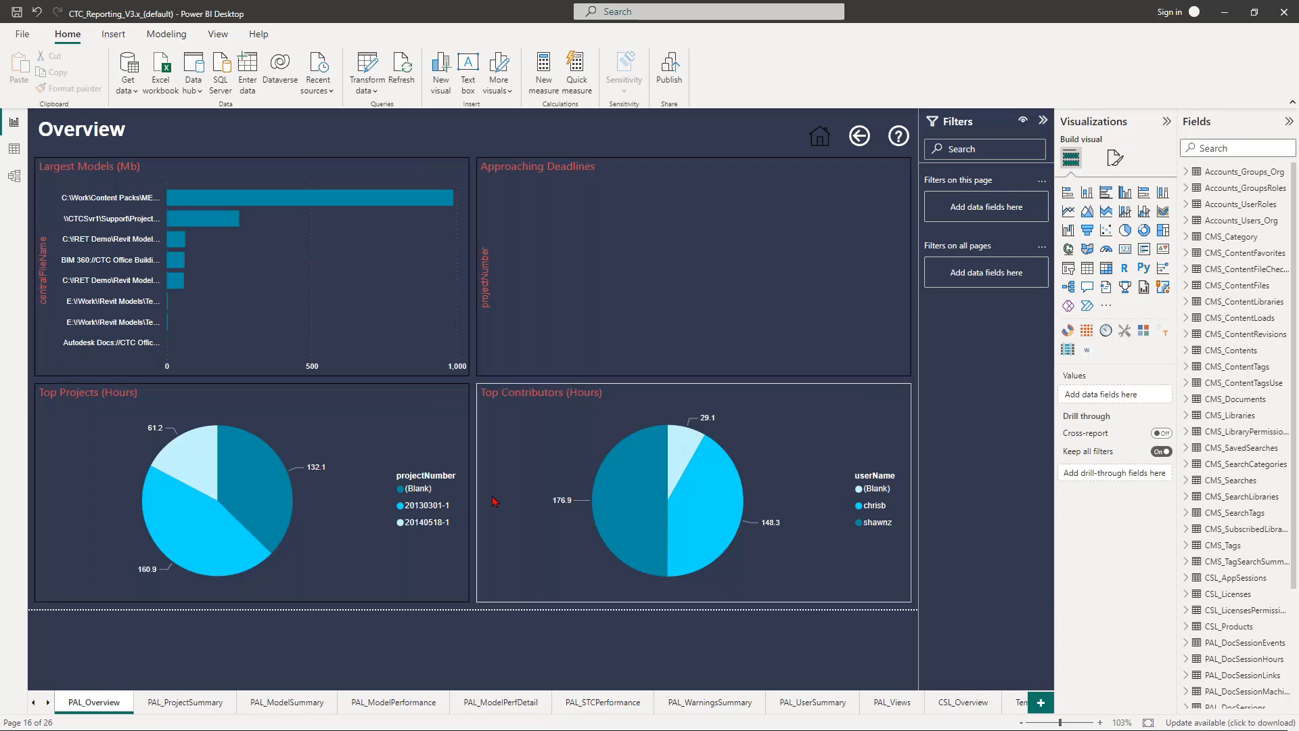
Open the PAL_ProjectSummary report page and look over its contributor and model charts.
{"action": "left_click", "coordinate": [178, 704]}
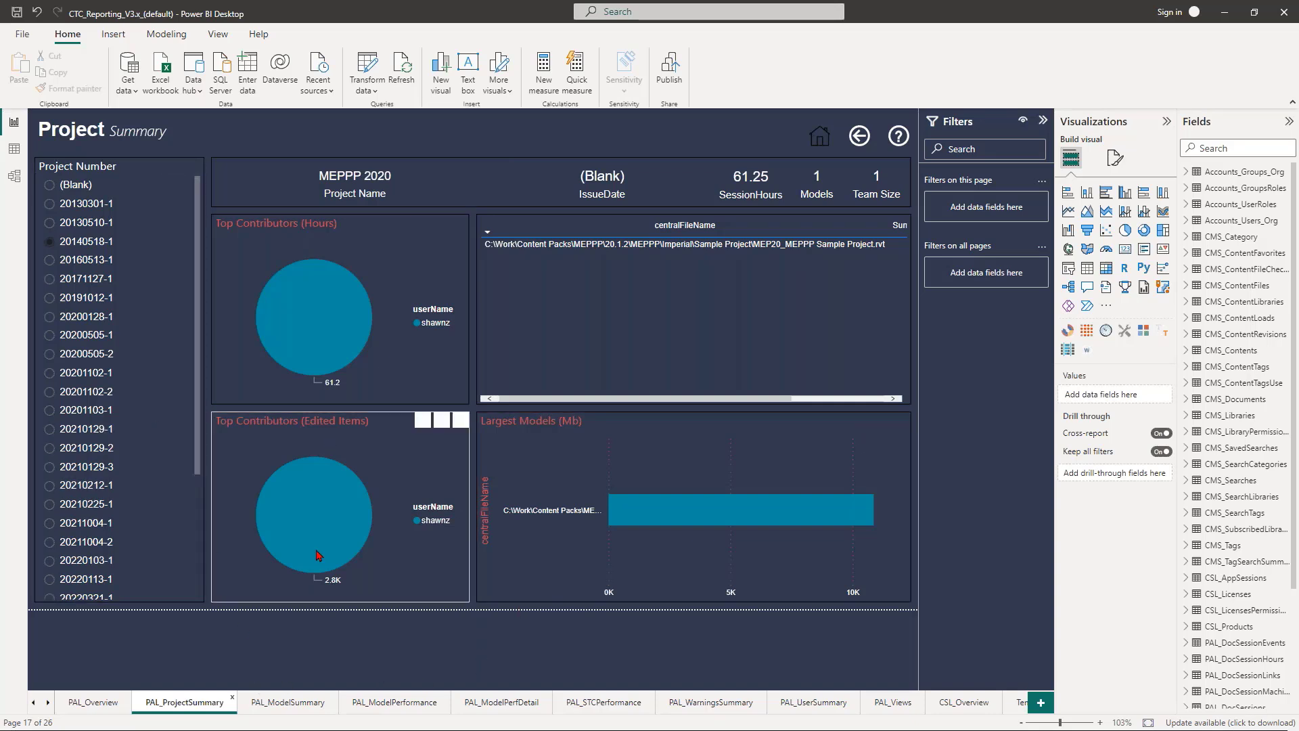
{"action": "mouse_move", "coordinate": [318, 555]}
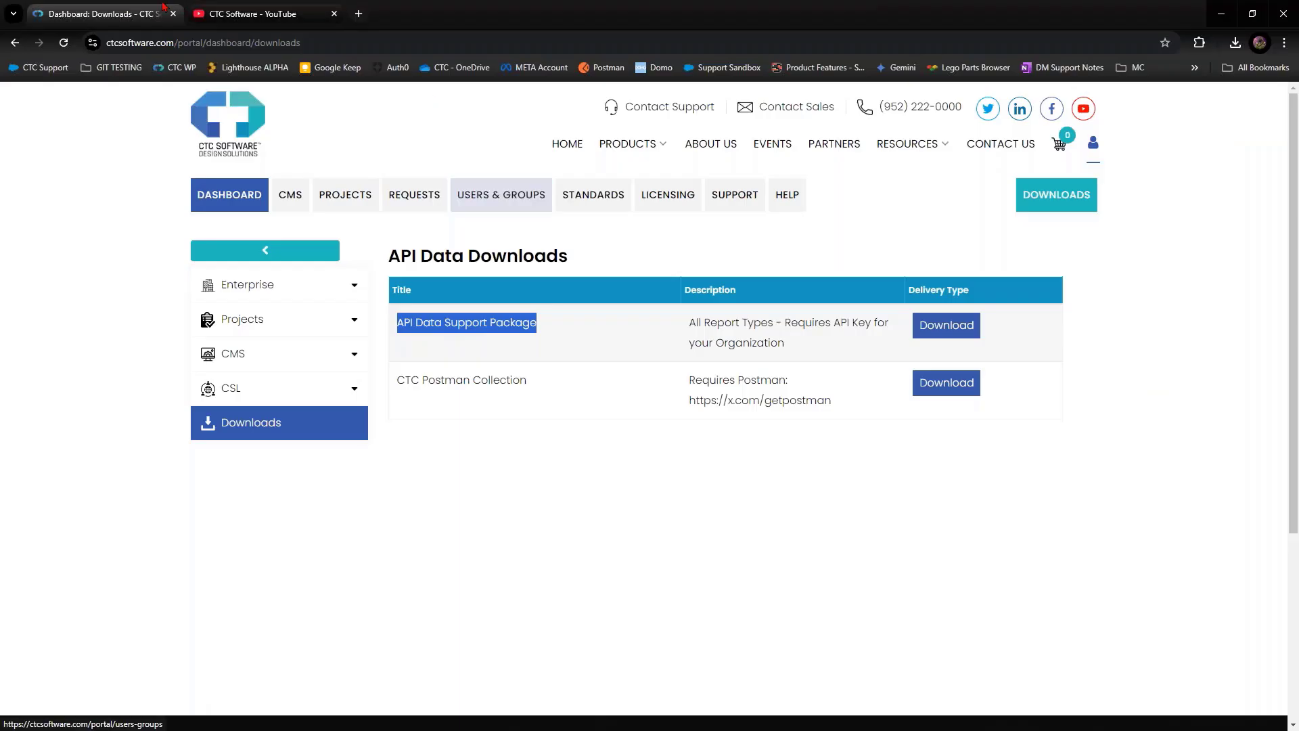
View the full Nexus Reporting API playlist on CTC Software's YouTube channel, then return to the Power BI report.
{"action": "left_click", "coordinate": [264, 14]}
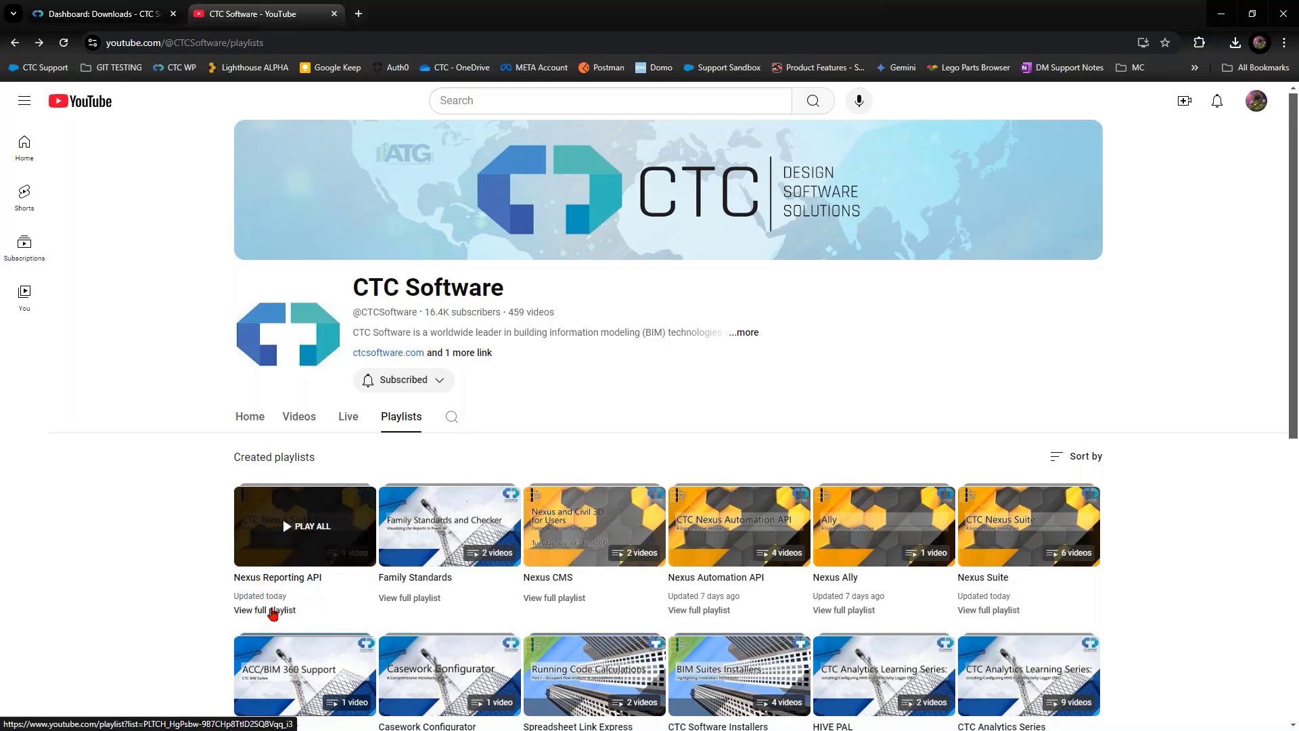
{"action": "left_click", "coordinate": [273, 611]}
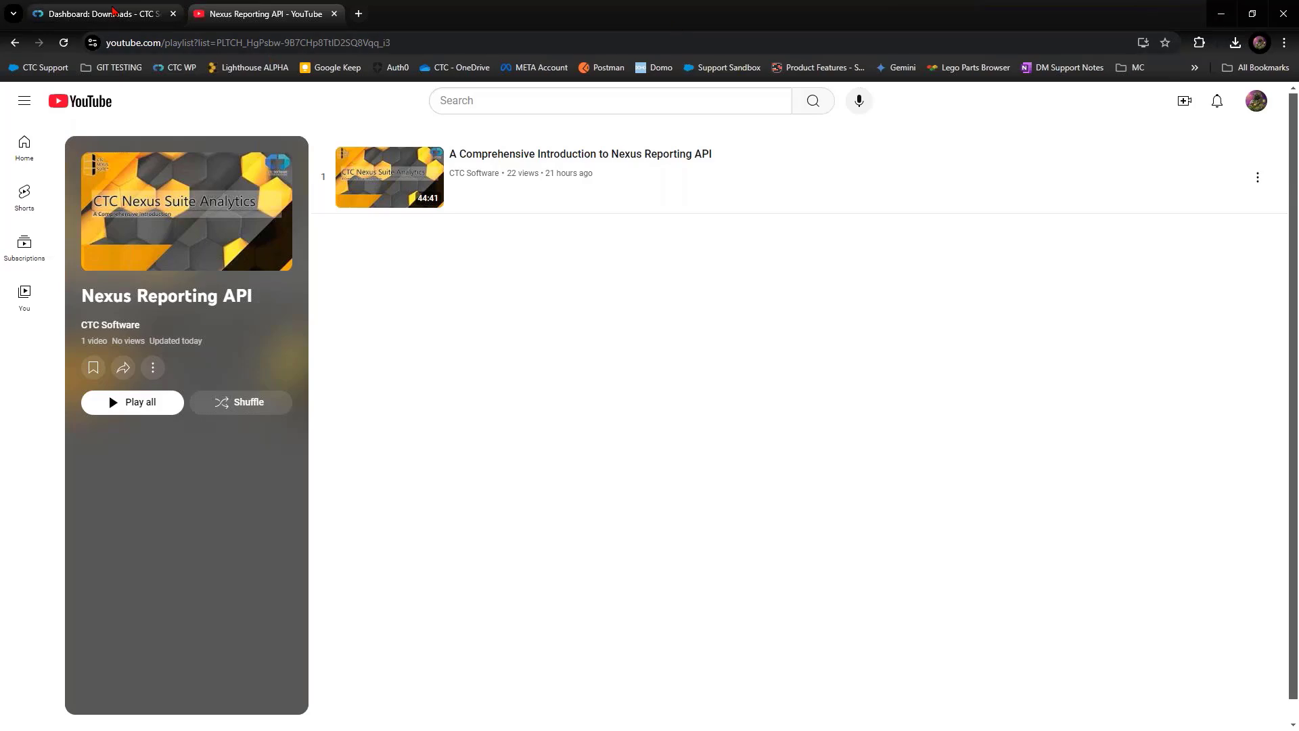
{"action": "left_click", "coordinate": [1221, 14]}
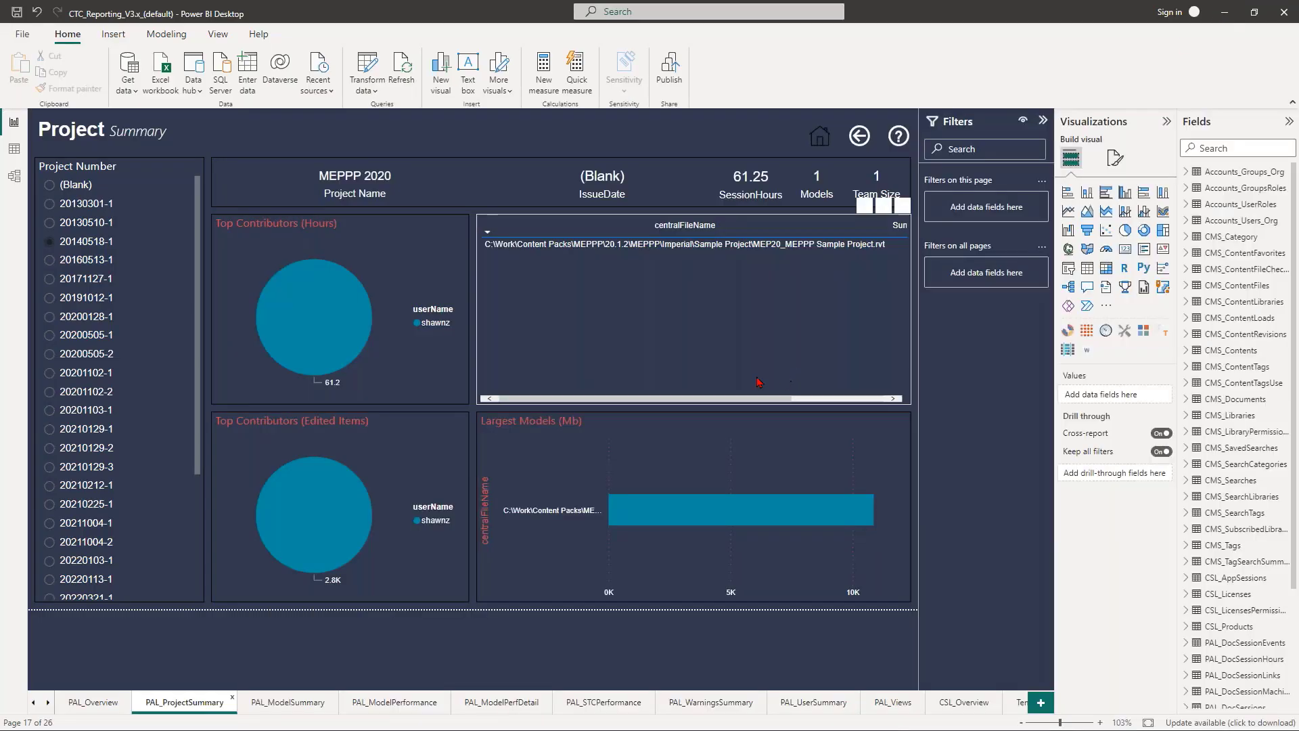